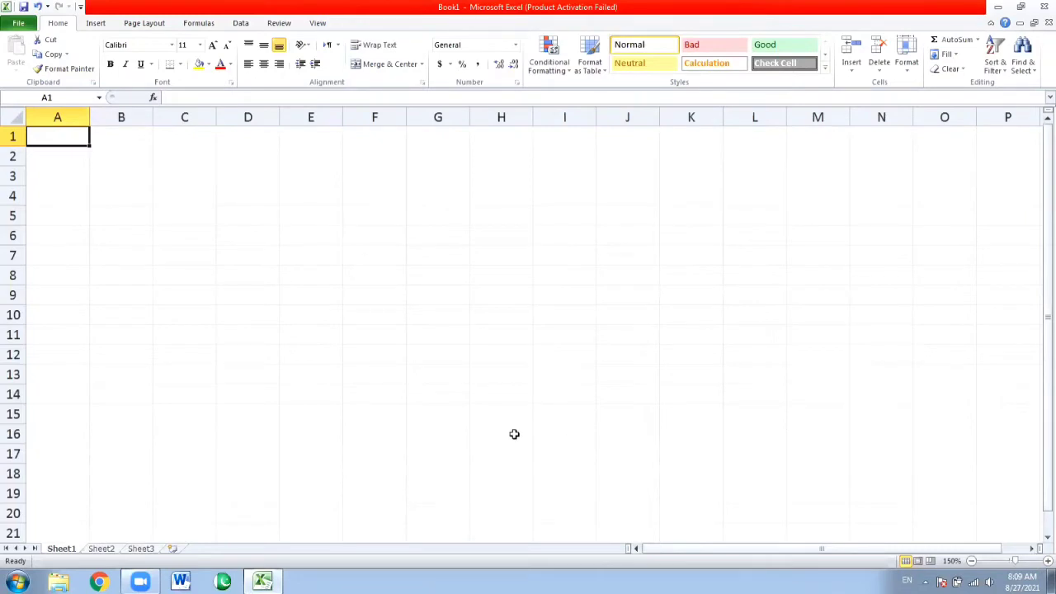
Start a Greater Than highlight rule on cell E3 with a threshold of 20
left_click(1037, 561)
left_click(1037, 561)
left_click(1037, 561)
left_click(1037, 561)
left_click(1037, 561)
left_click(1037, 561)
left_click(1037, 561)
left_click(1037, 561)
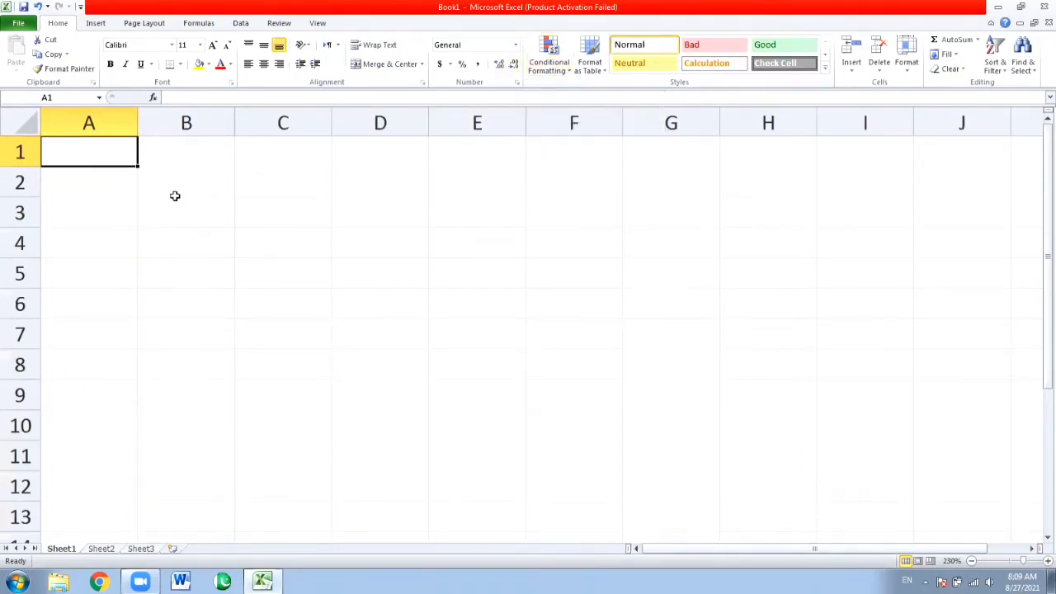
left_click(512, 241)
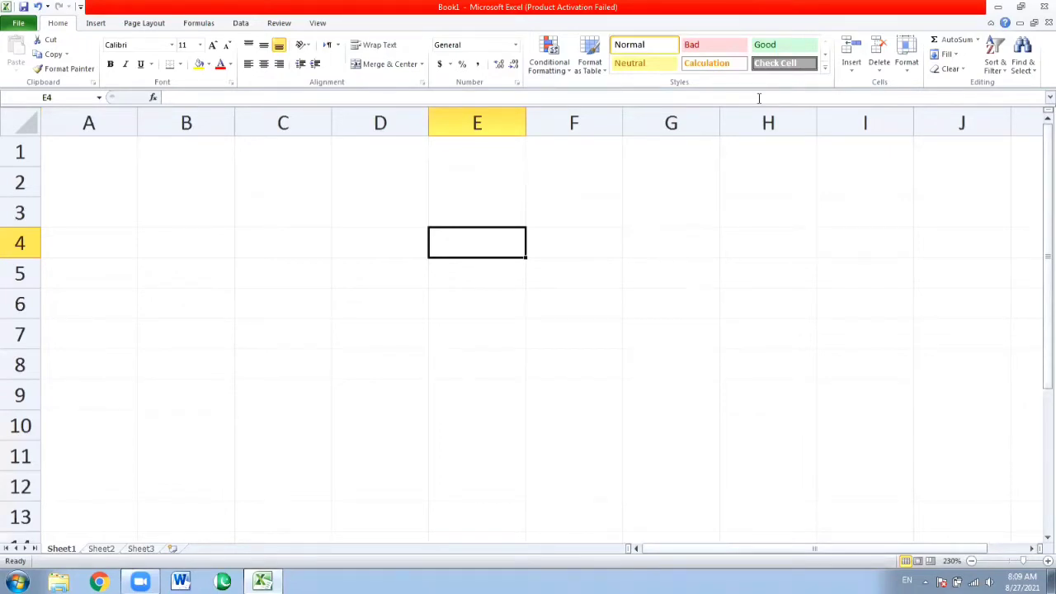
left_click(491, 212)
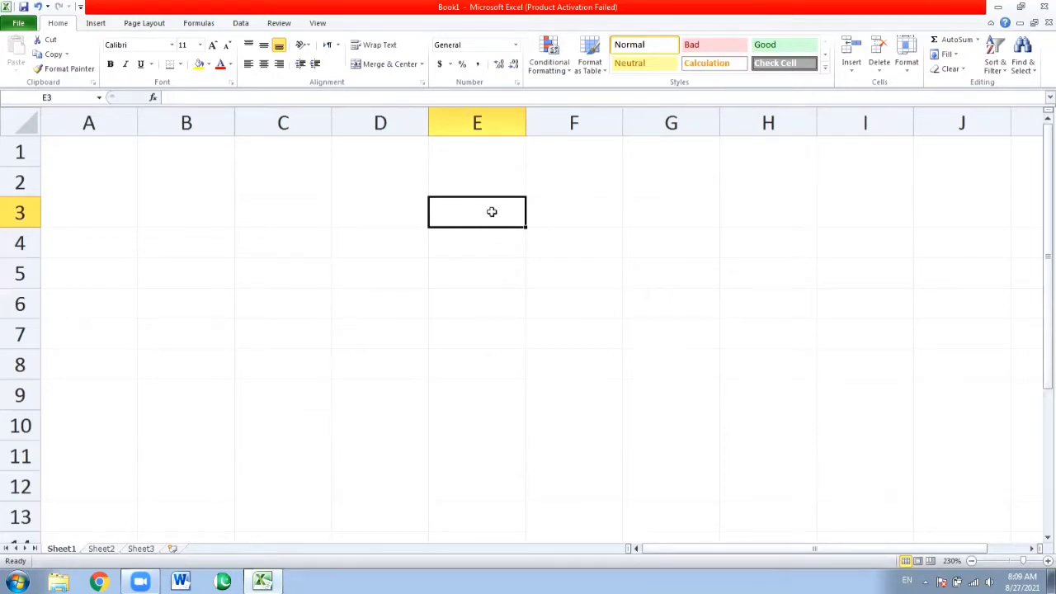
left_click(547, 72)
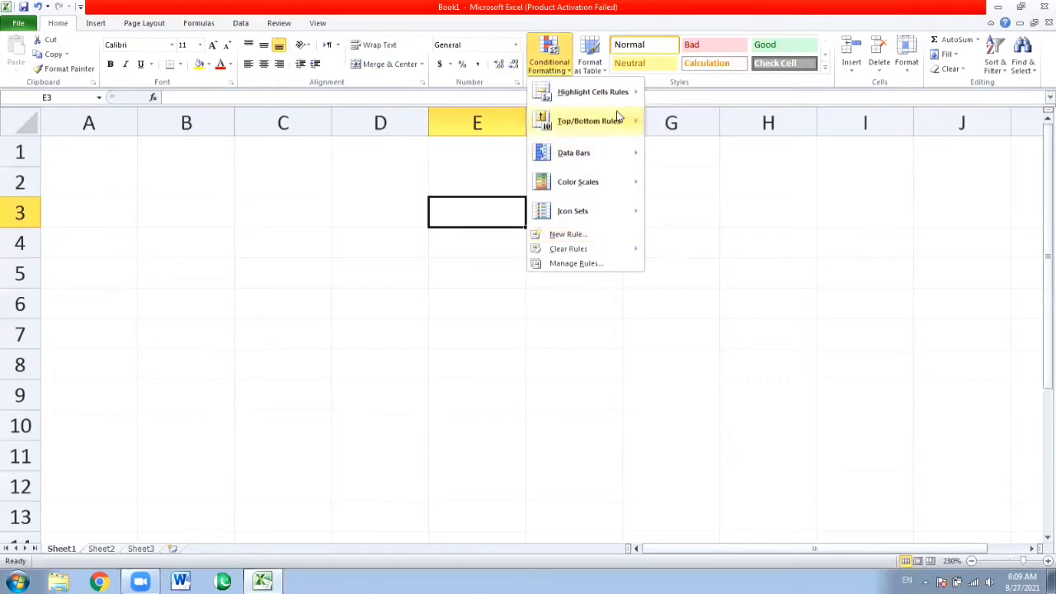
mouse_move(618, 106)
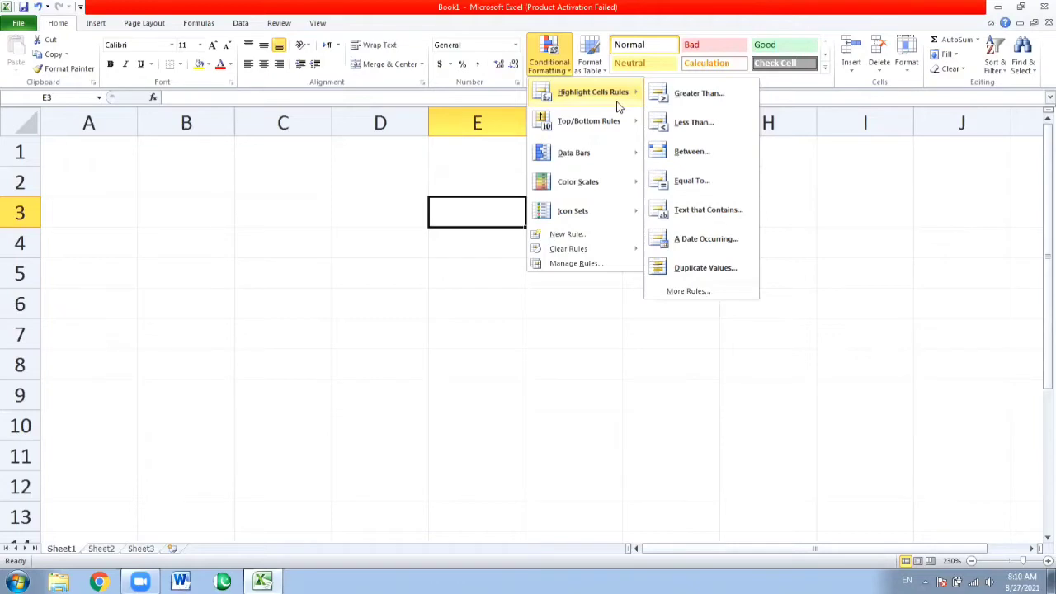
left_click(677, 105)
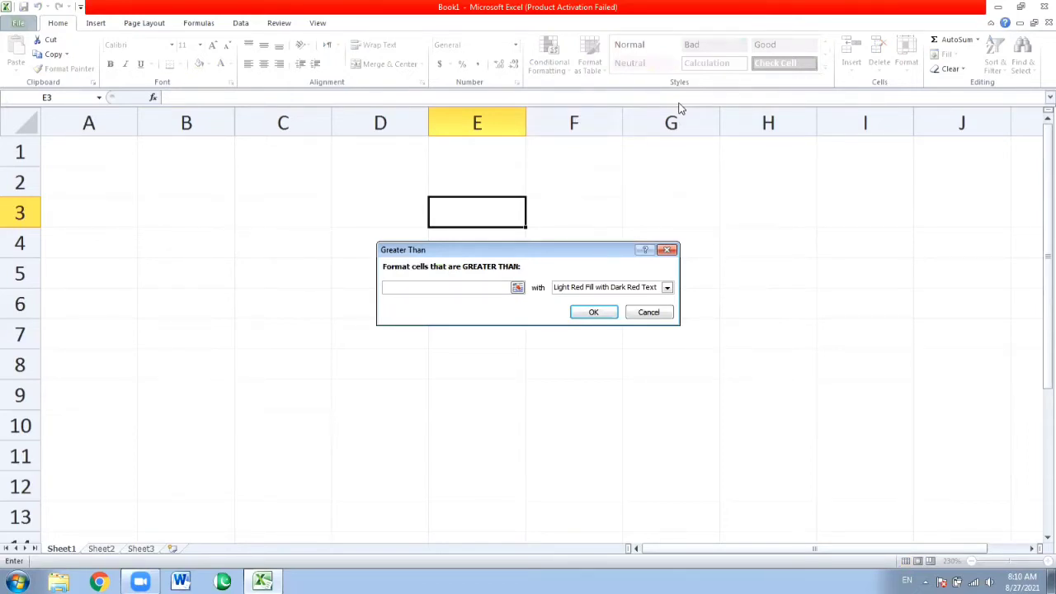
type("20")
left_click(668, 287)
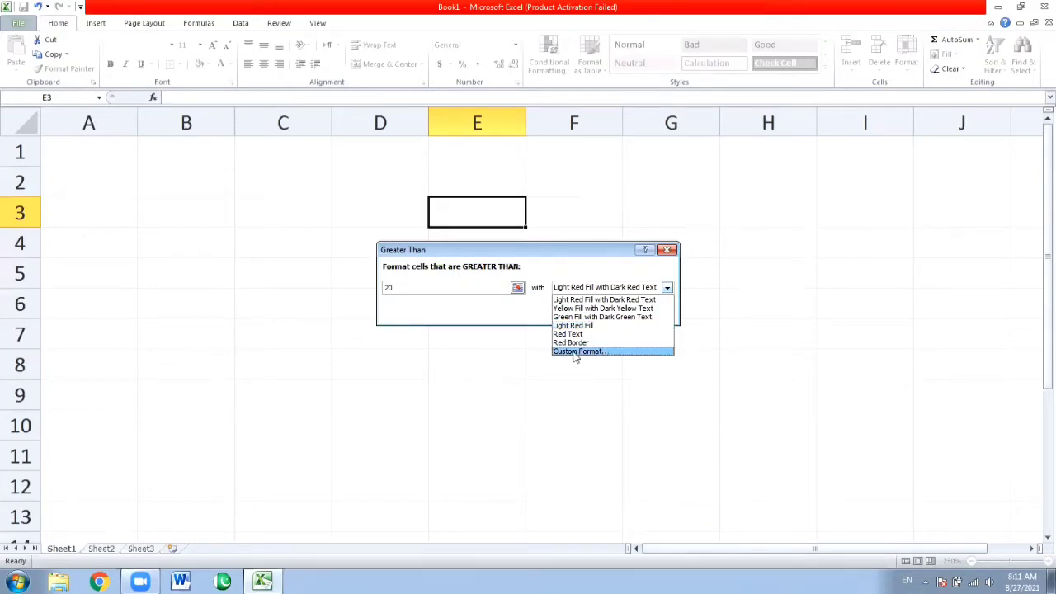
left_click(576, 351)
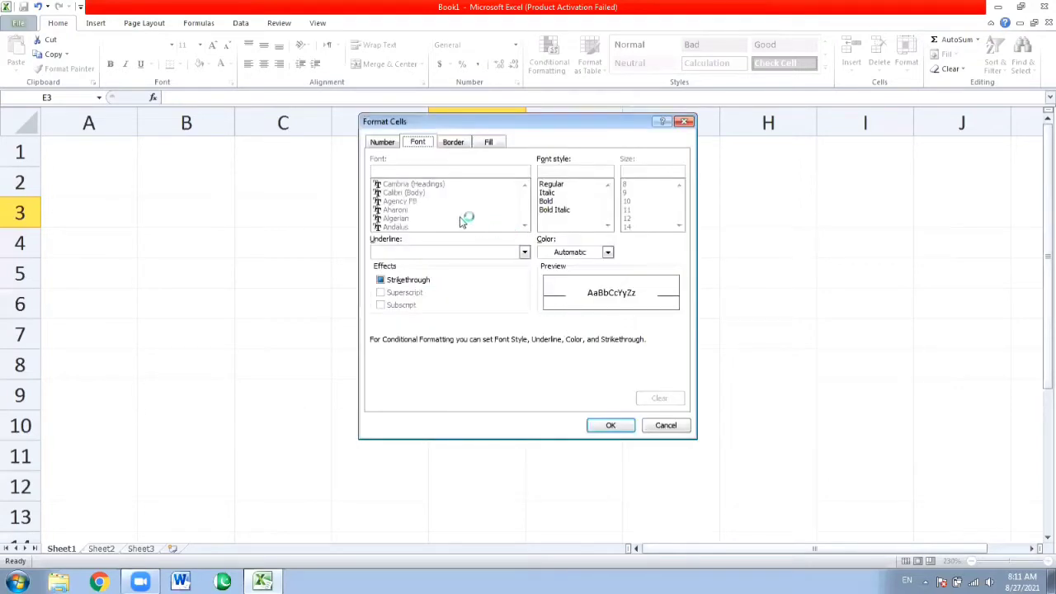
left_click(453, 144)
left_click(488, 142)
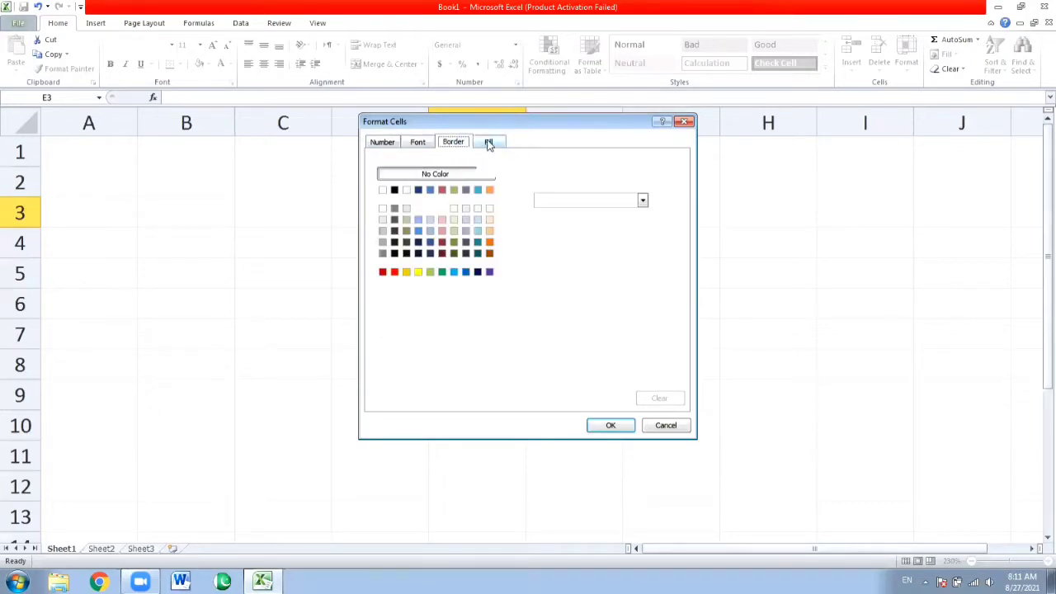
left_click(682, 121)
Apply the Greater Than rule to E3 with the Green Fill with Dark Green Text format
left_click(645, 289)
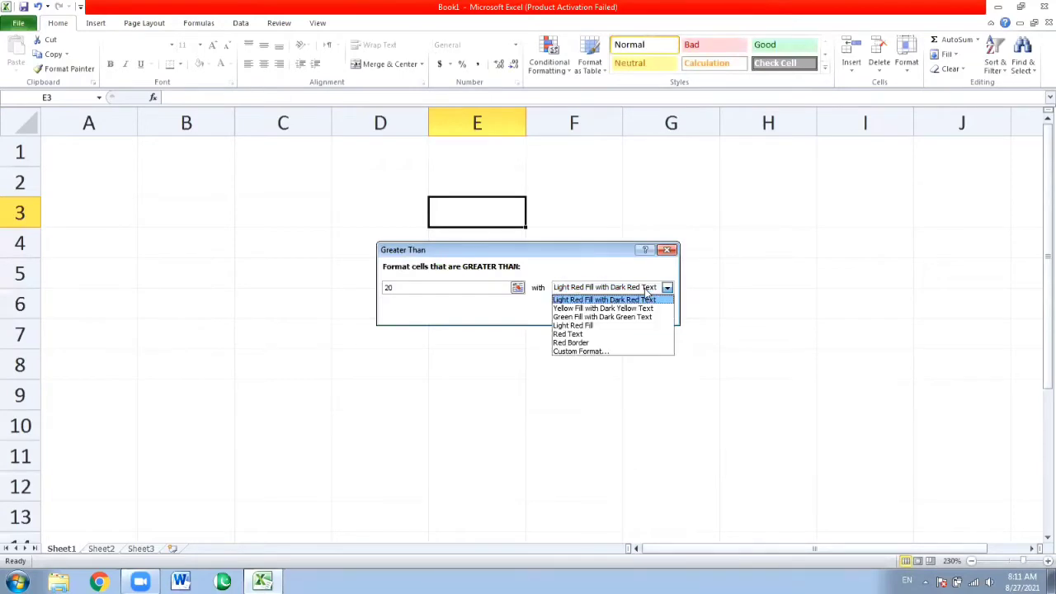
left_click(589, 317)
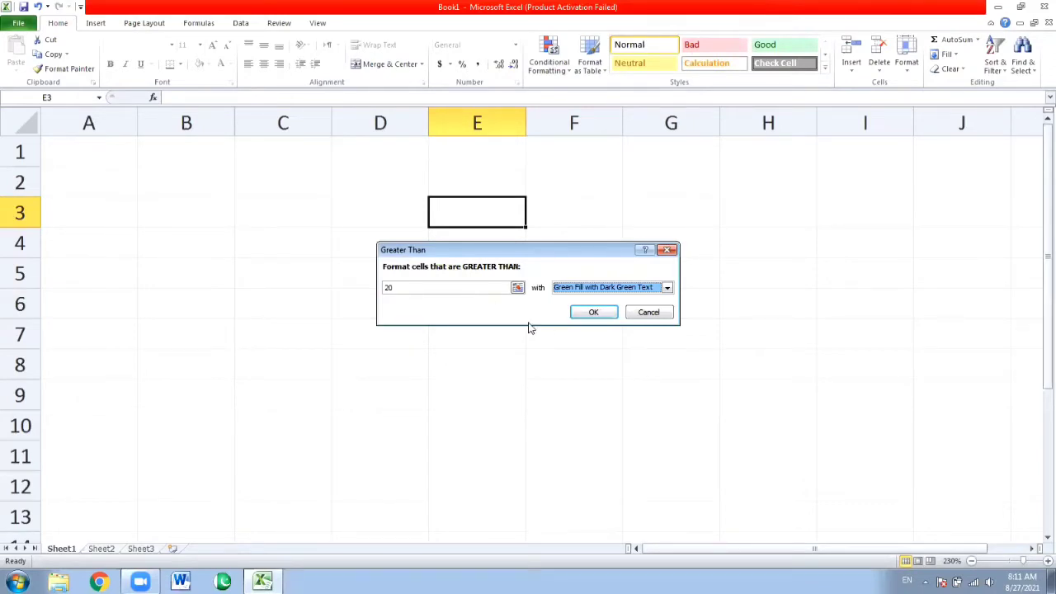
left_click(578, 313)
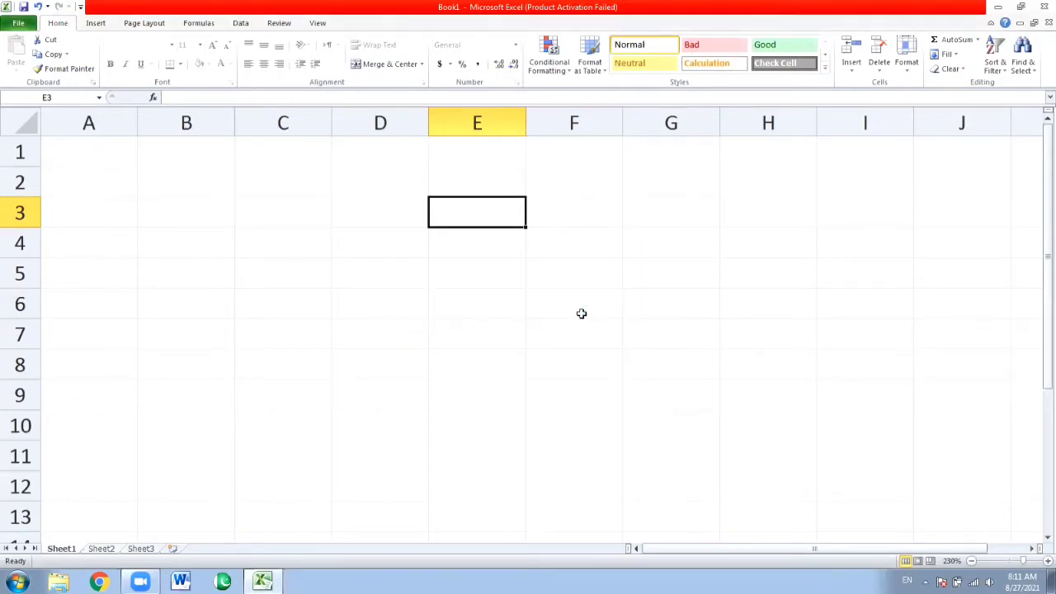
left_click(406, 286)
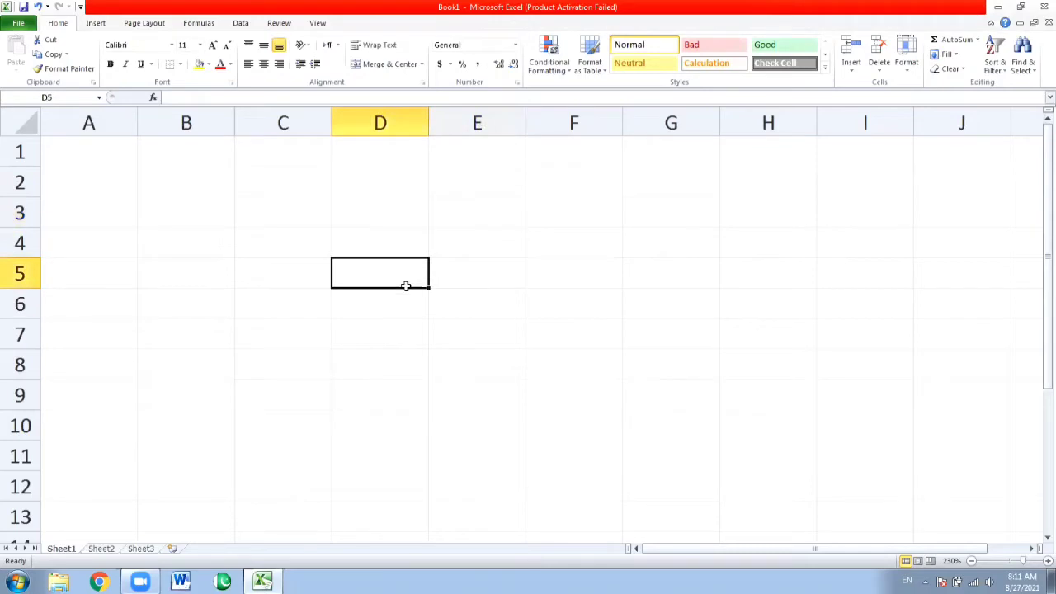
Test the highlight rule by entering 3 in cell E3 and replacing it with 18
left_click(458, 214)
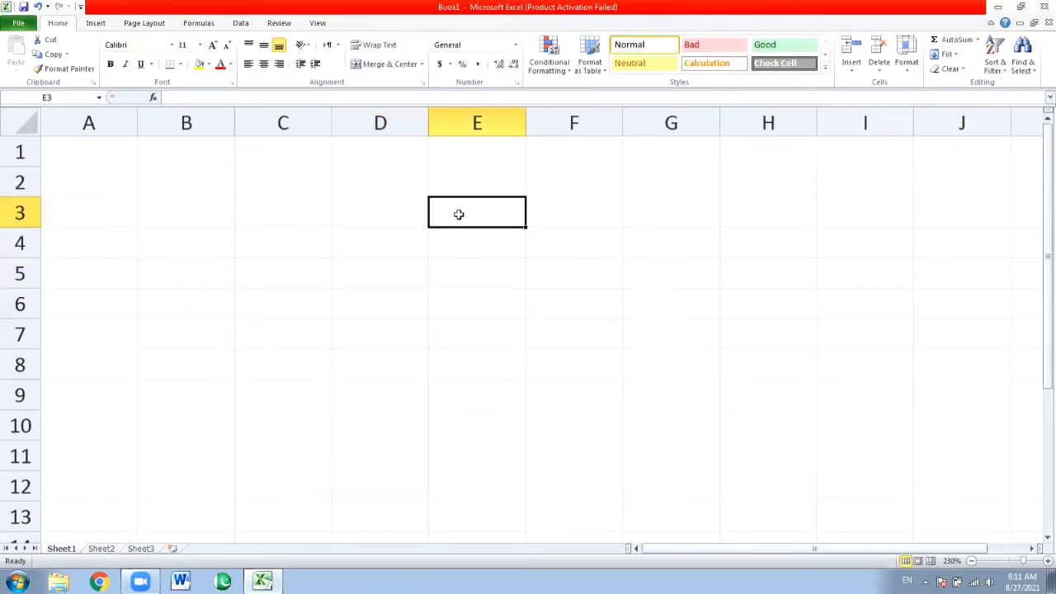
type("3")
key("Return")
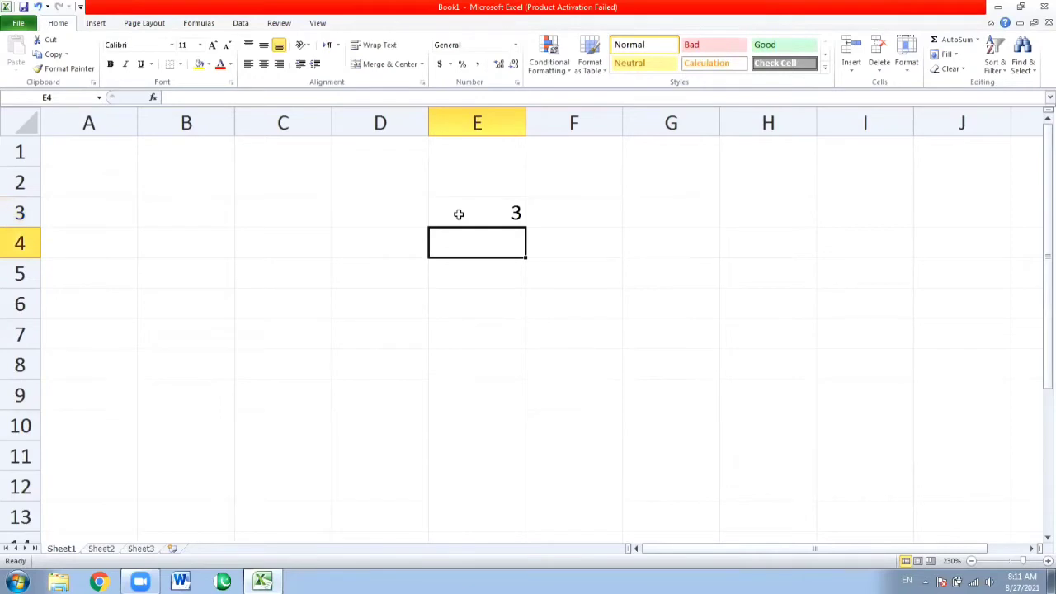
left_click(459, 214)
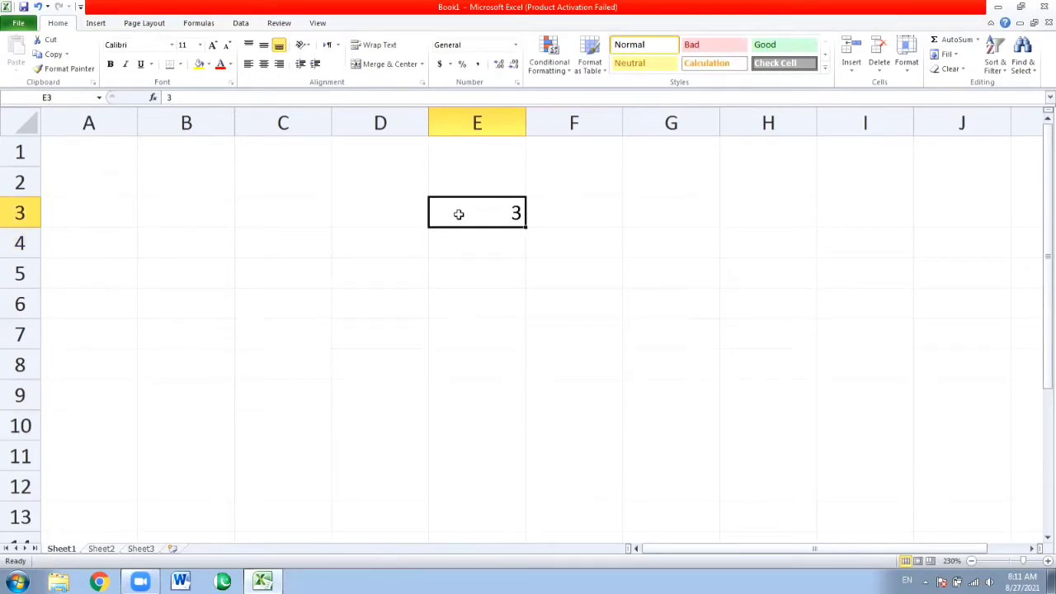
double_click(458, 215)
key("BackSpace")
type("1")
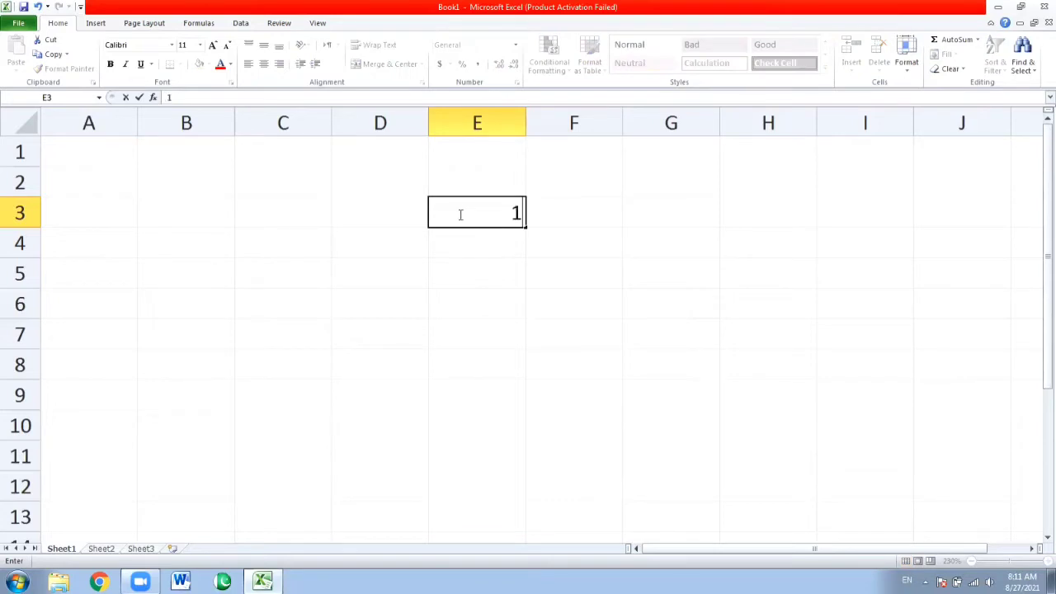
type("8")
key("Return")
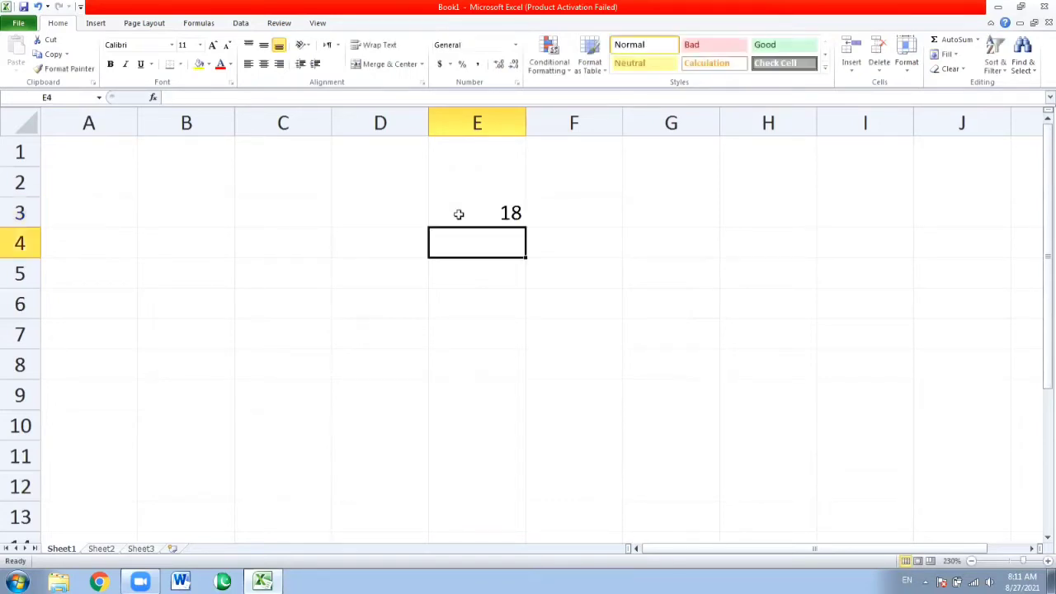
Test the highlight rule at its threshold by entering 20 in cell E3 and changing it to 21
left_click(458, 214)
type("20")
key("Return")
left_click(459, 215)
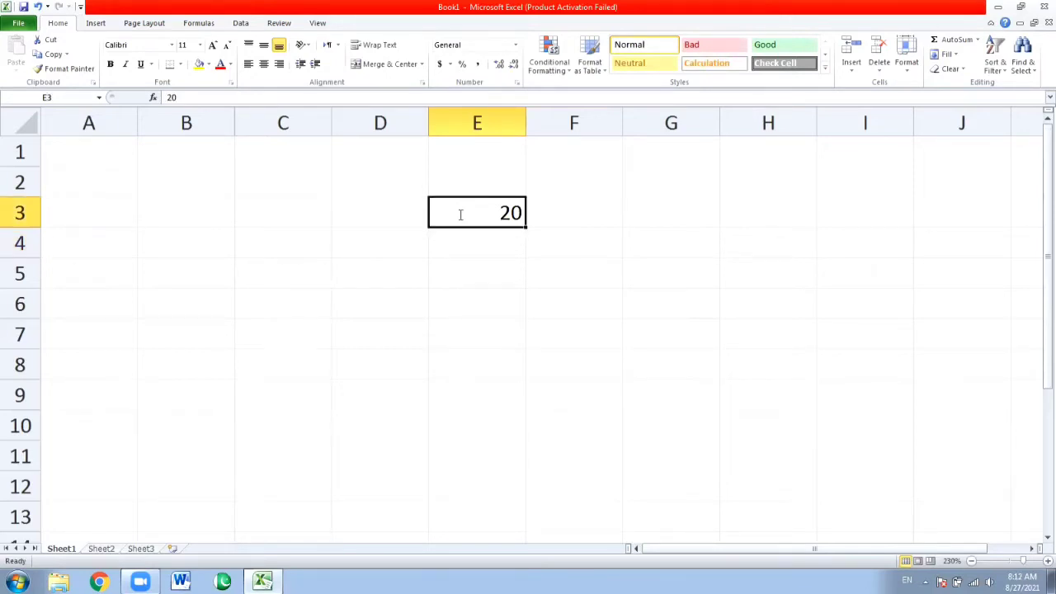
double_click(459, 215)
key("BackSpace")
type("1")
key("Return")
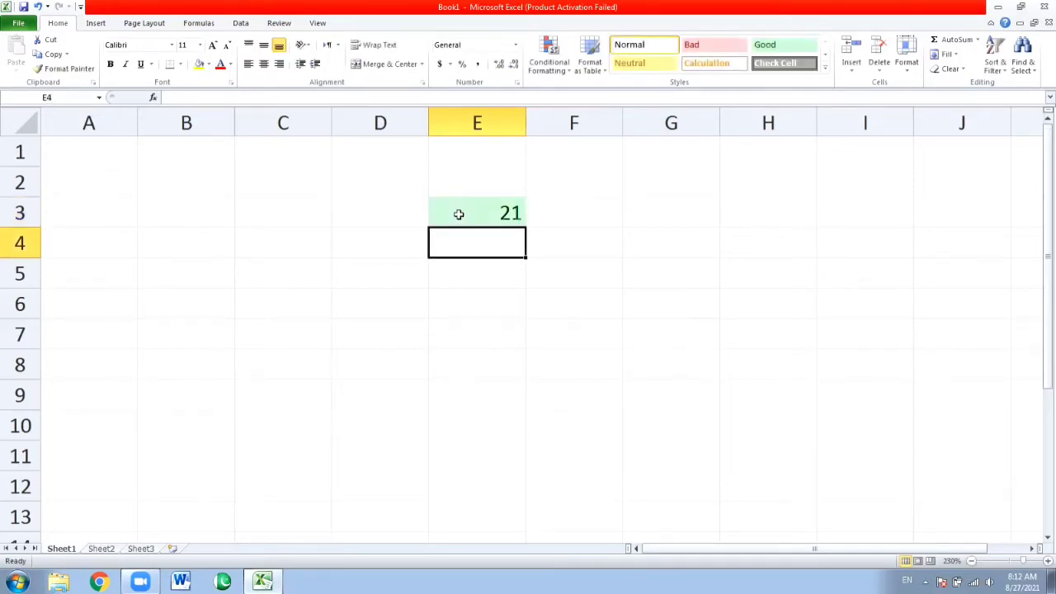
left_click(459, 215)
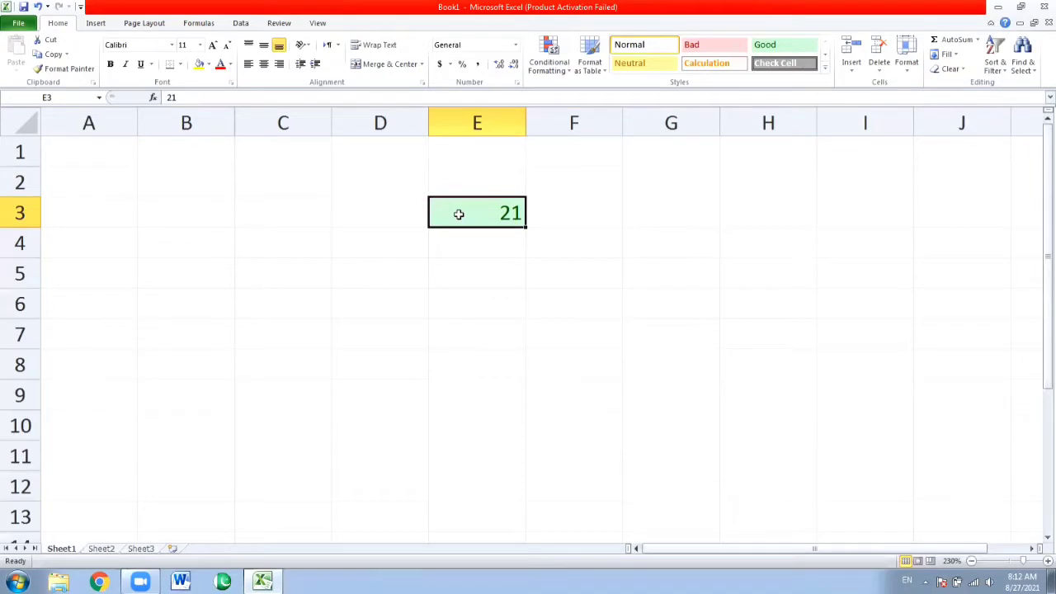
left_click(745, 146)
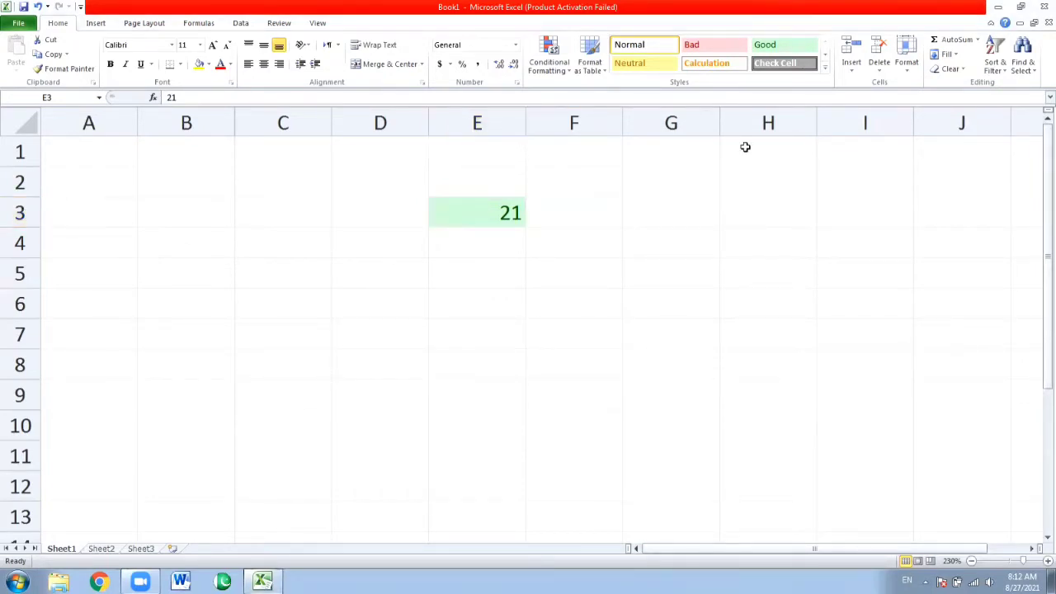
Clear the test value from cell E3
left_click(455, 227)
key("BackSpace")
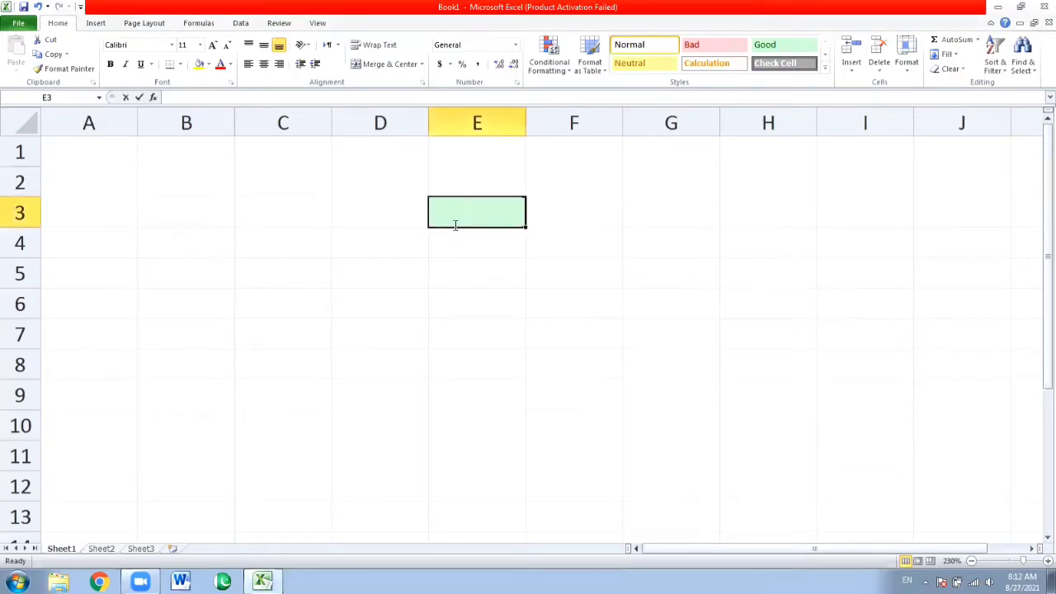
key("Return")
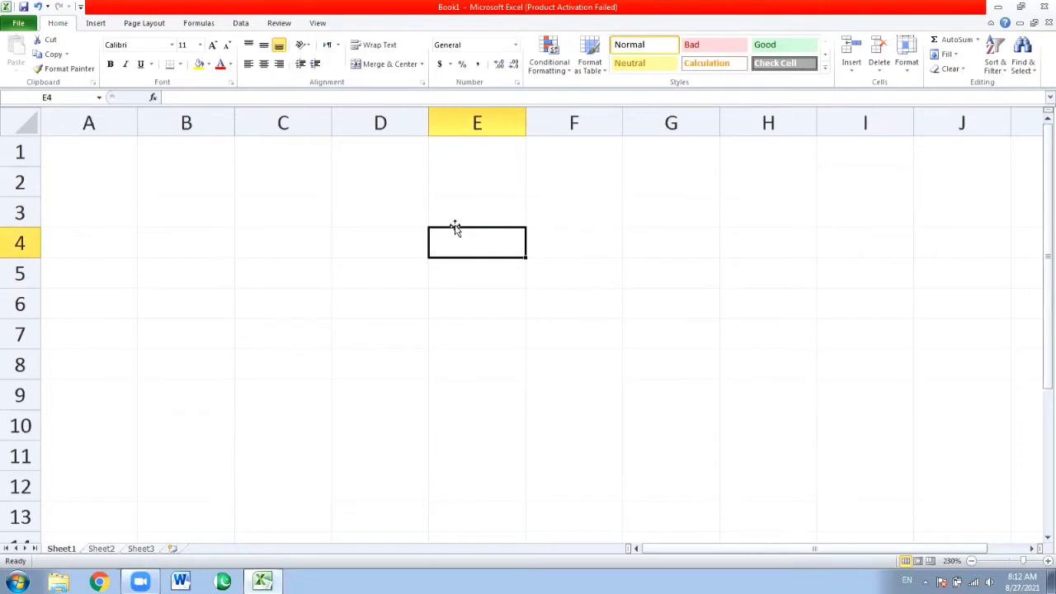
left_click(455, 224)
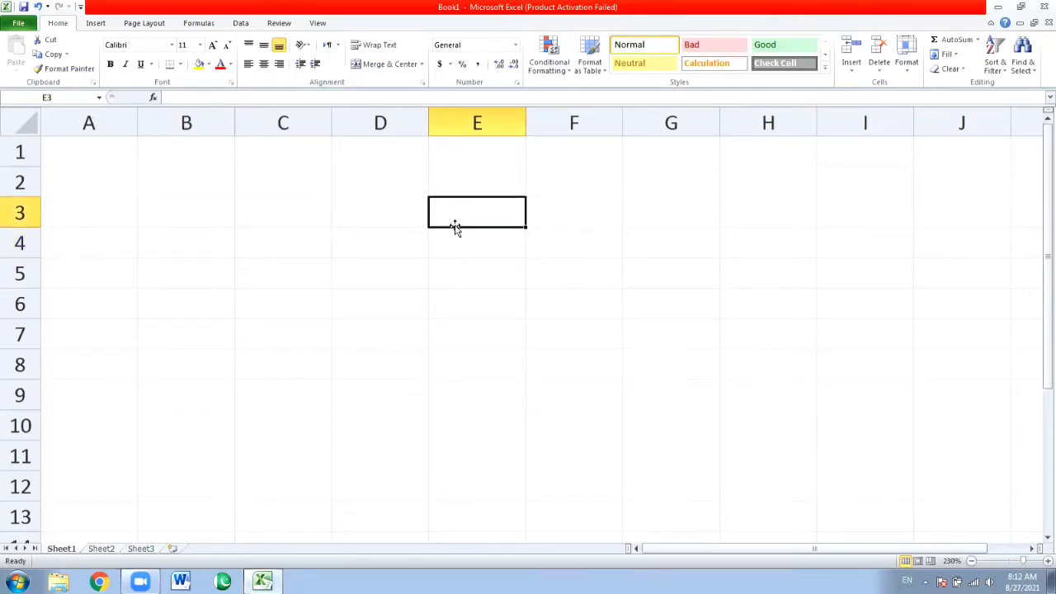
key("Left")
key("Left")
key("Left")
key("Left")
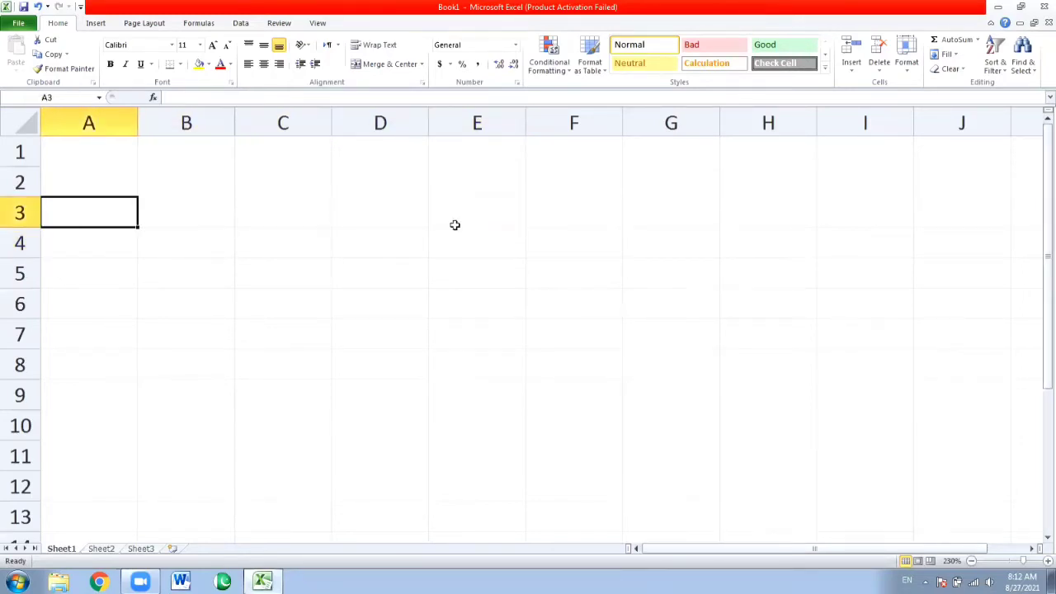
key("Down")
key("Down")
key("Right")
key("Right")
key("Right")
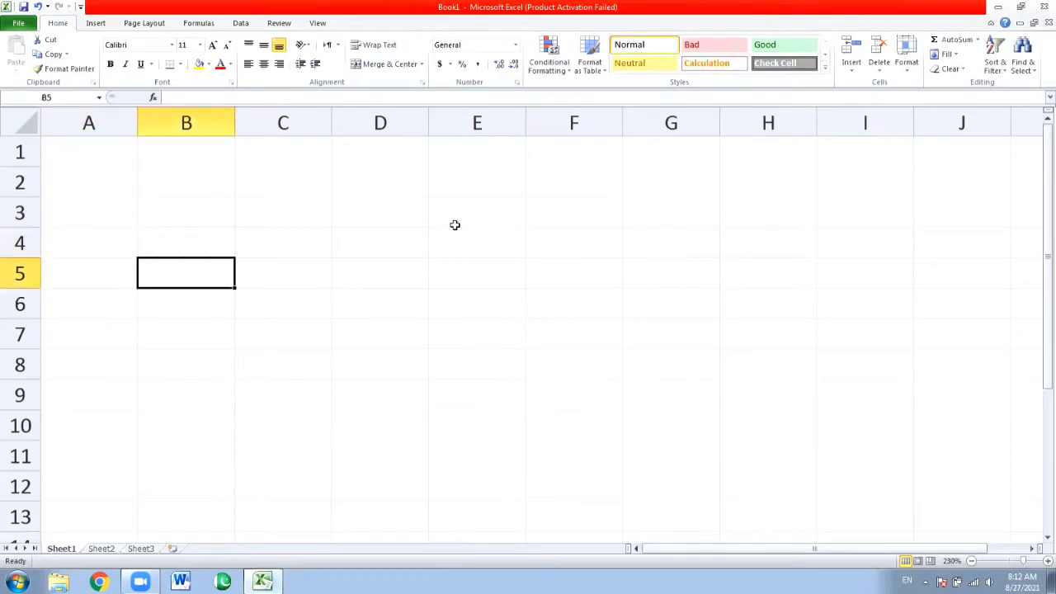
key("Left")
key("Up")
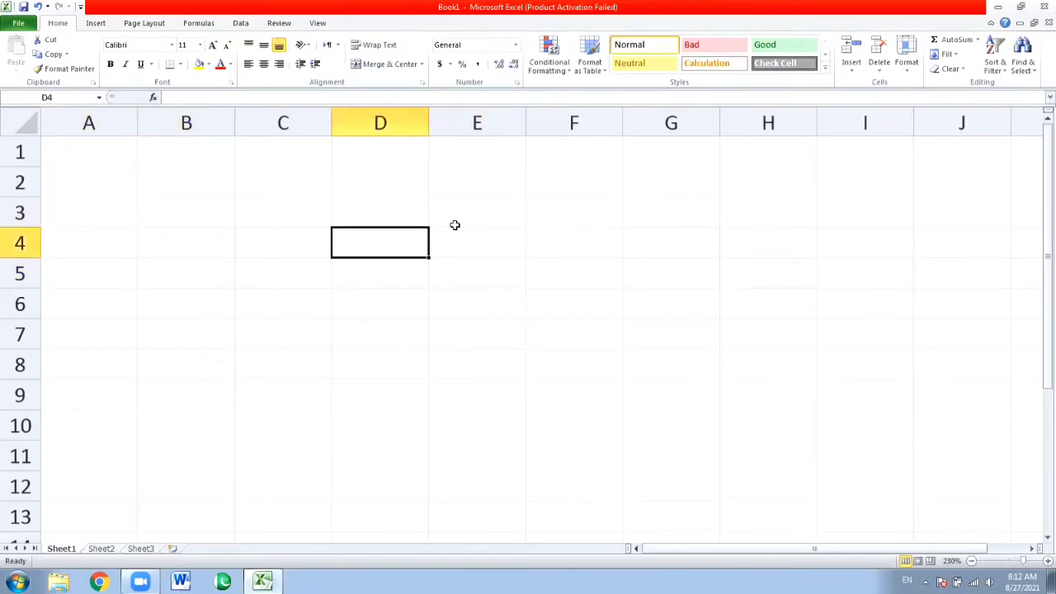
Enter the formula =C5 in cell E4 so that it references cell C5
key("Right")
type("=")
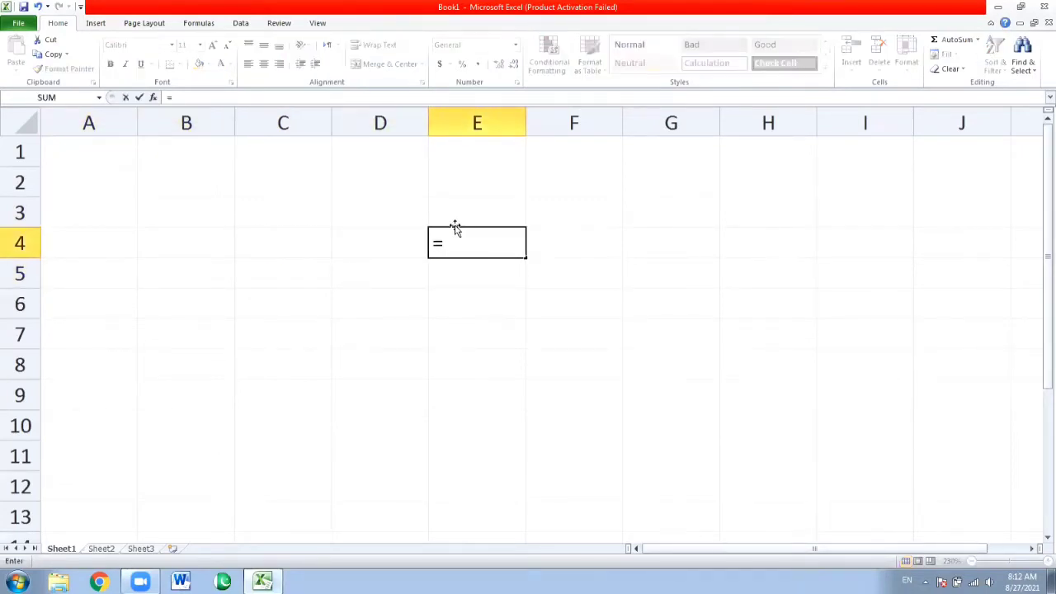
key("Left")
key("Left")
key("Down")
key("Return")
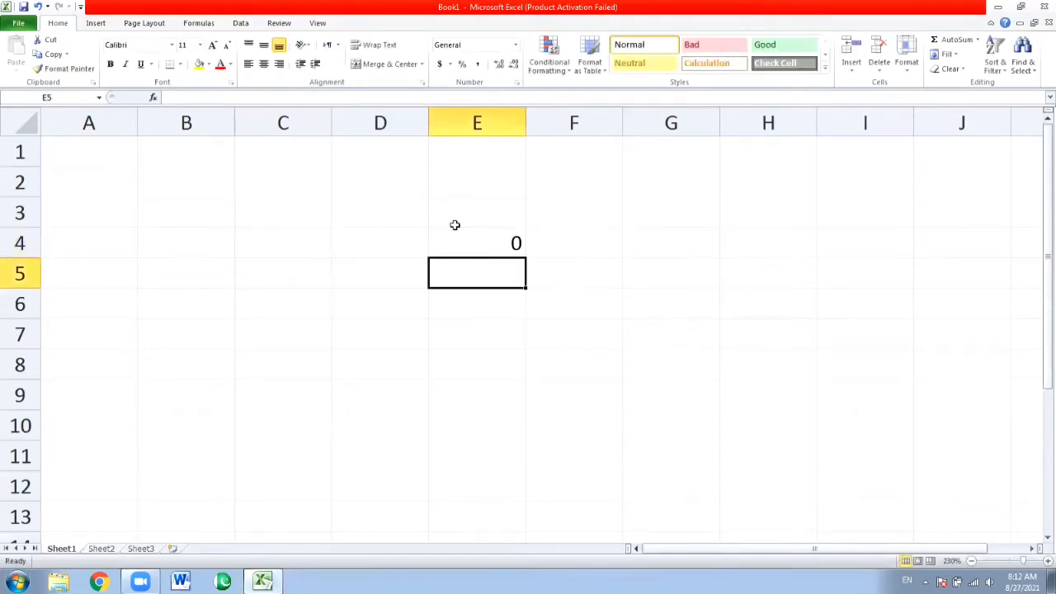
Enter 12 in cell C5, replace it with 25, and select the linked cell E4
key("Left")
key("Down")
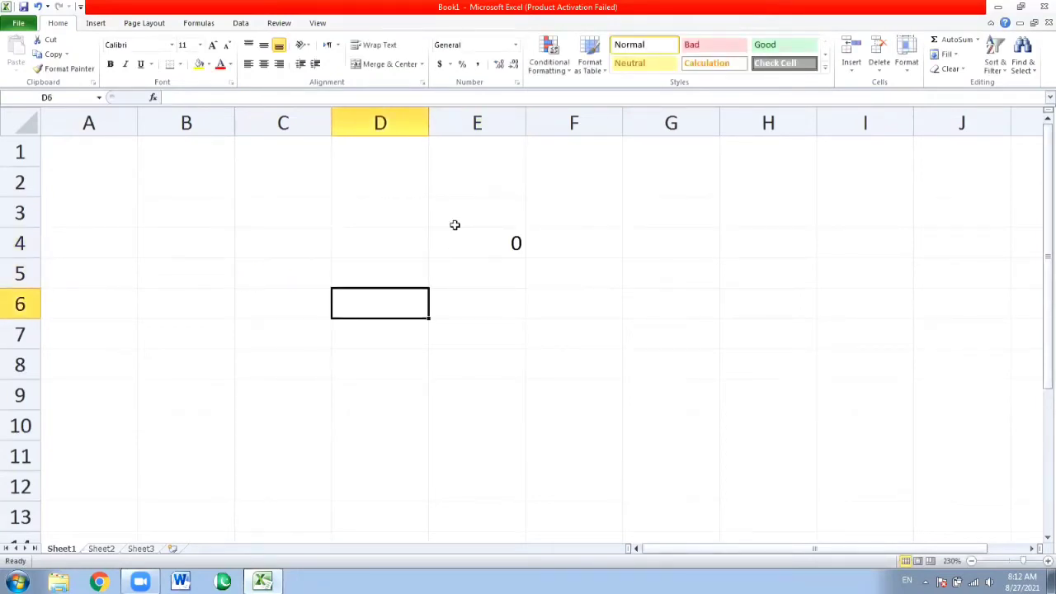
key("Left")
key("Up")
type("12")
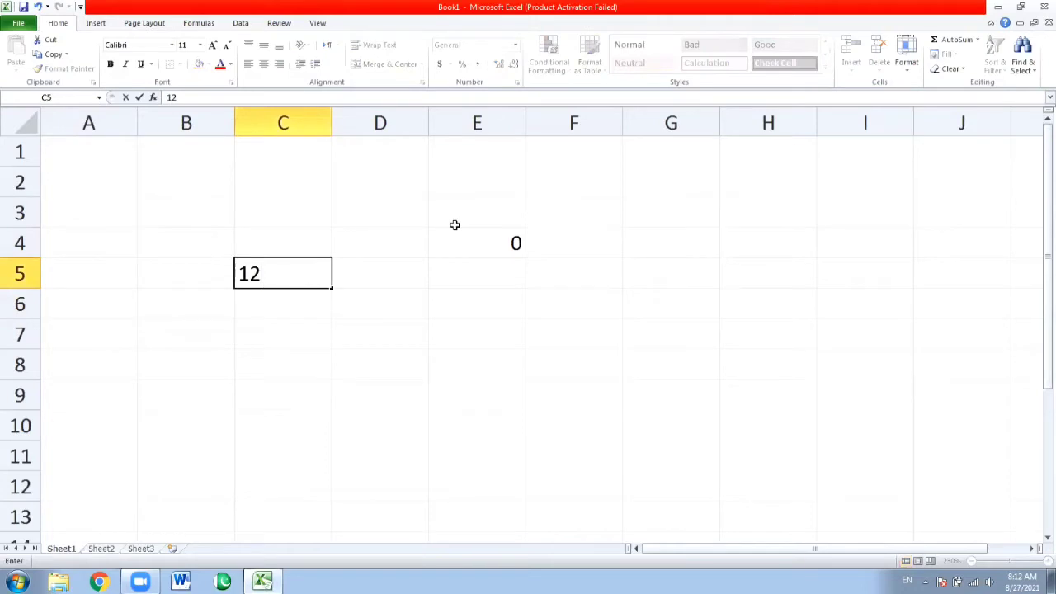
key("Return")
key("Up")
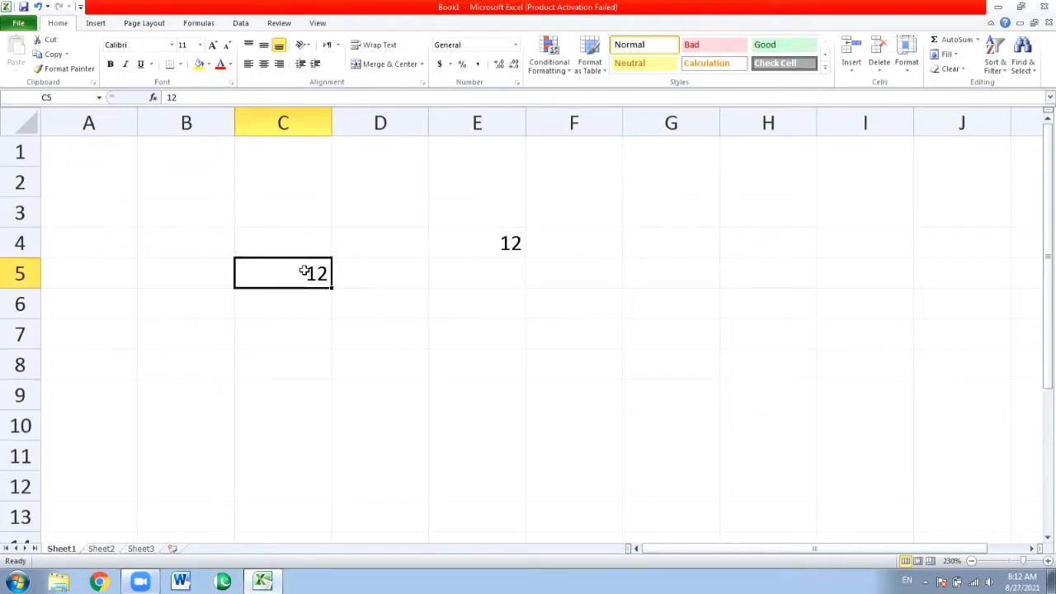
type("25")
key("Return")
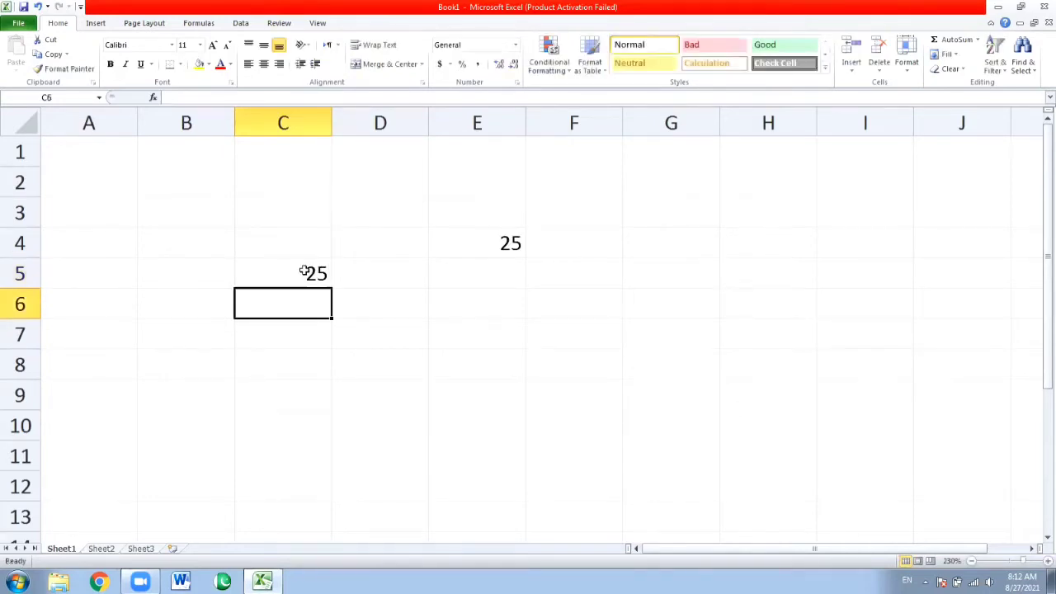
left_click(439, 241)
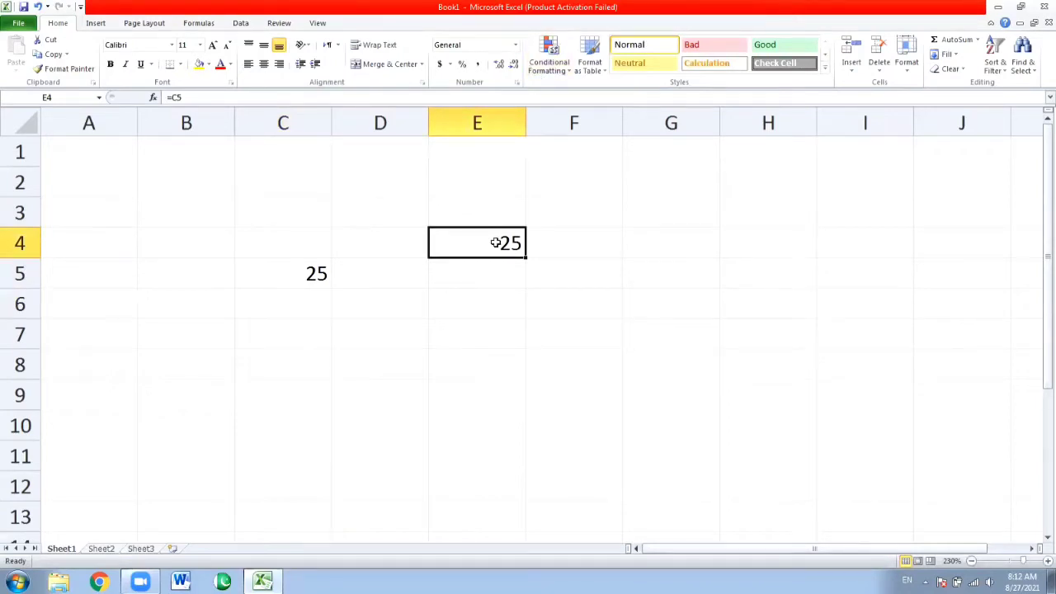
Check which cells carry the highlight rule by entering 35 in cell E5 and 45 in cell E3
left_click(501, 276)
type("3")
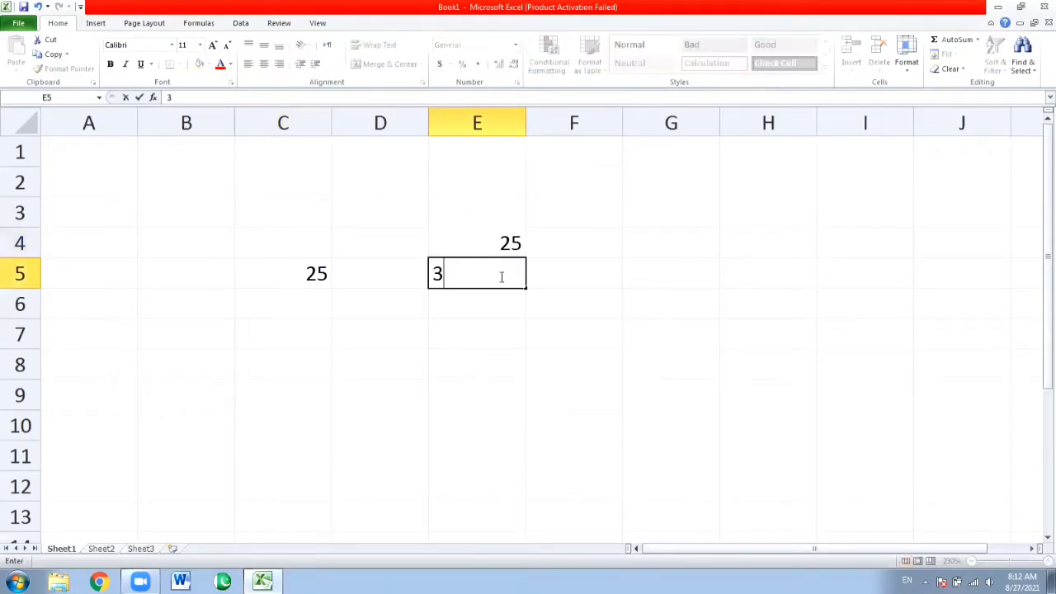
type("5")
key("Return")
key("Up")
key("Up")
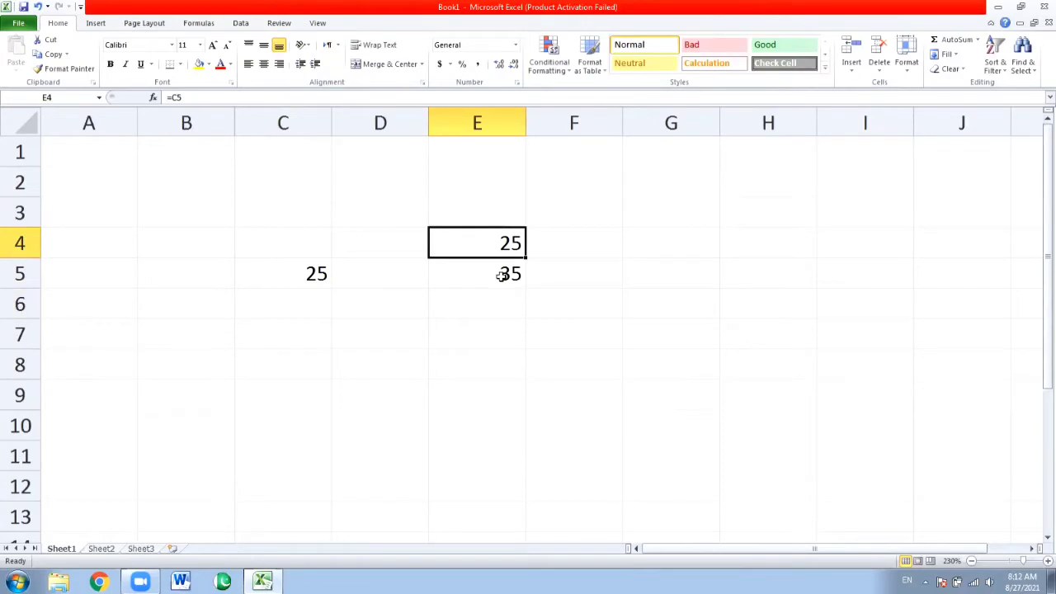
key("Up")
type("45")
key("Return")
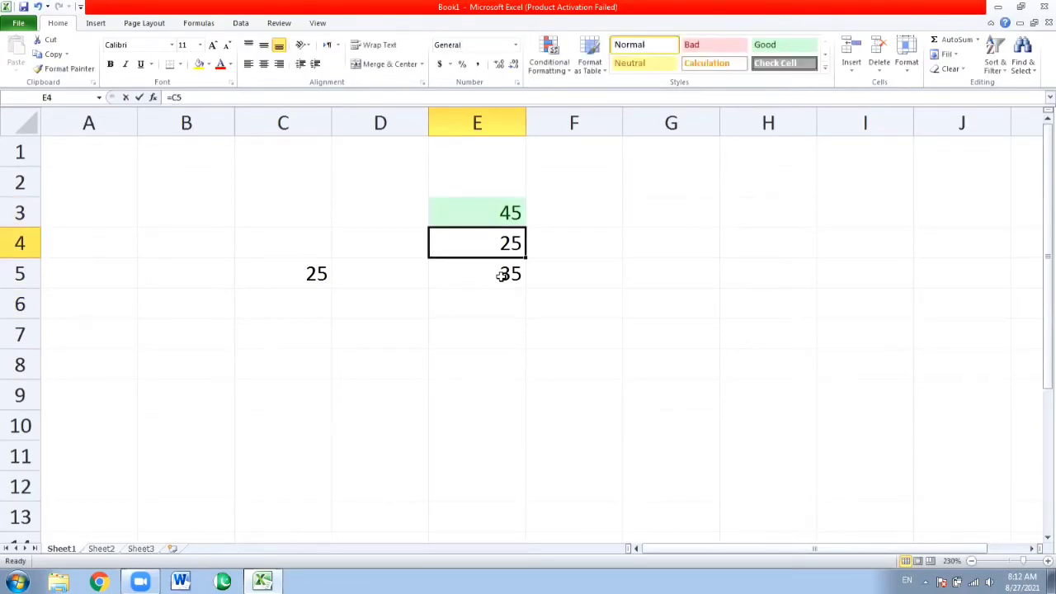
Clear the contents of cells E4 and E5
key("Down")
key("BackSpace")
key("Left")
key("Left")
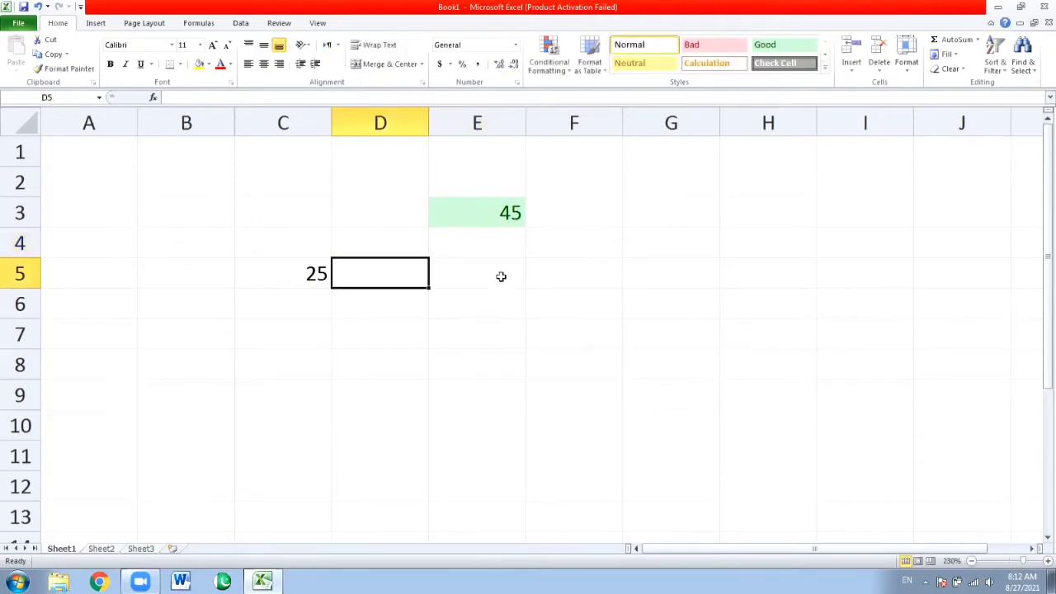
Replace the value in cell E3 with the formula =C5 so that it references cell C5
key("Up")
key("Right")
key("Right")
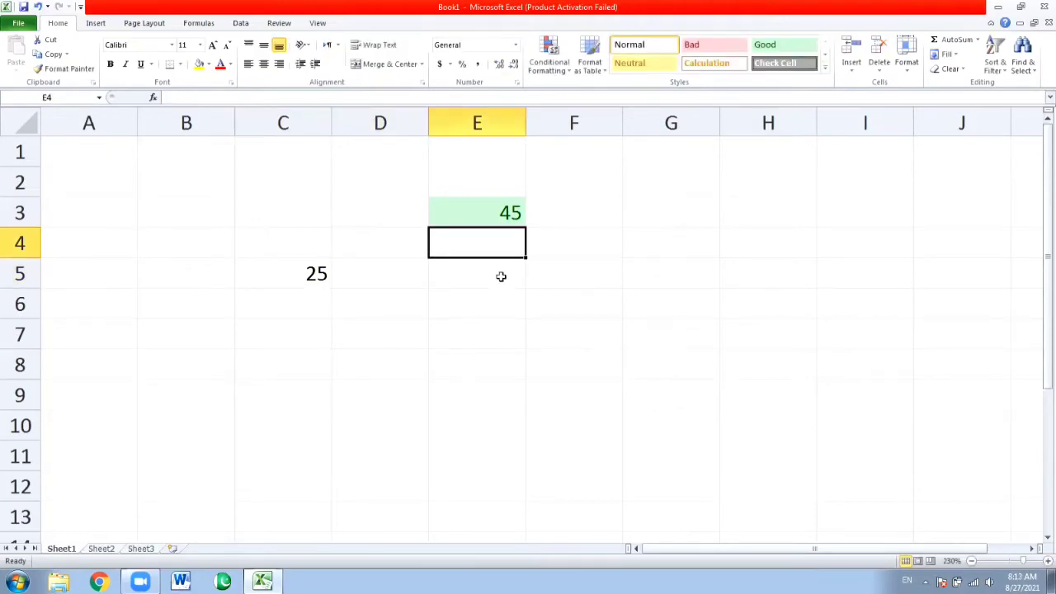
key("Up")
type("=")
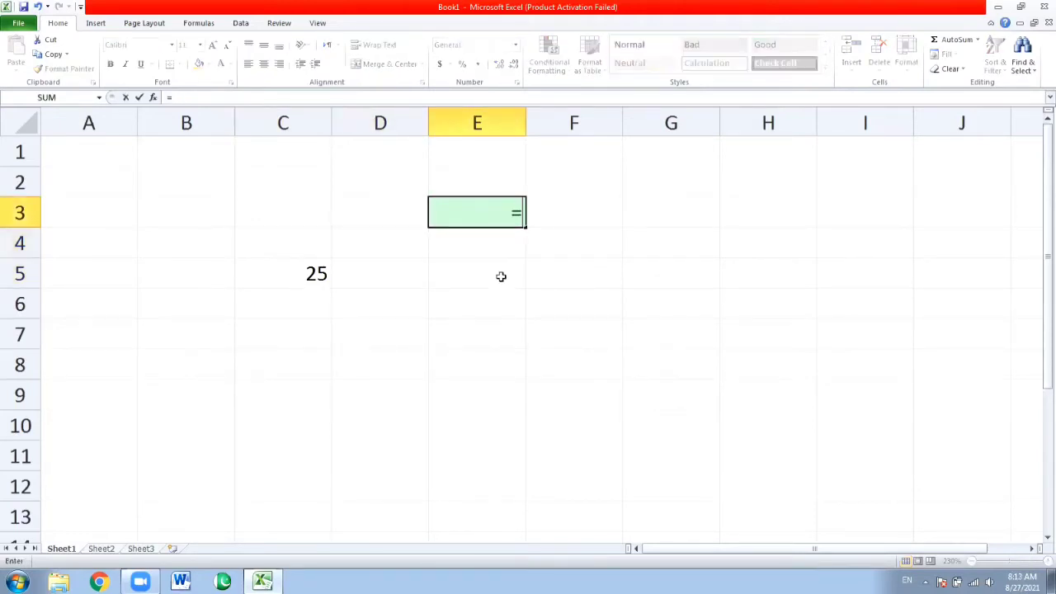
key("Left")
key("Left")
key("Down")
key("Down")
key("Return")
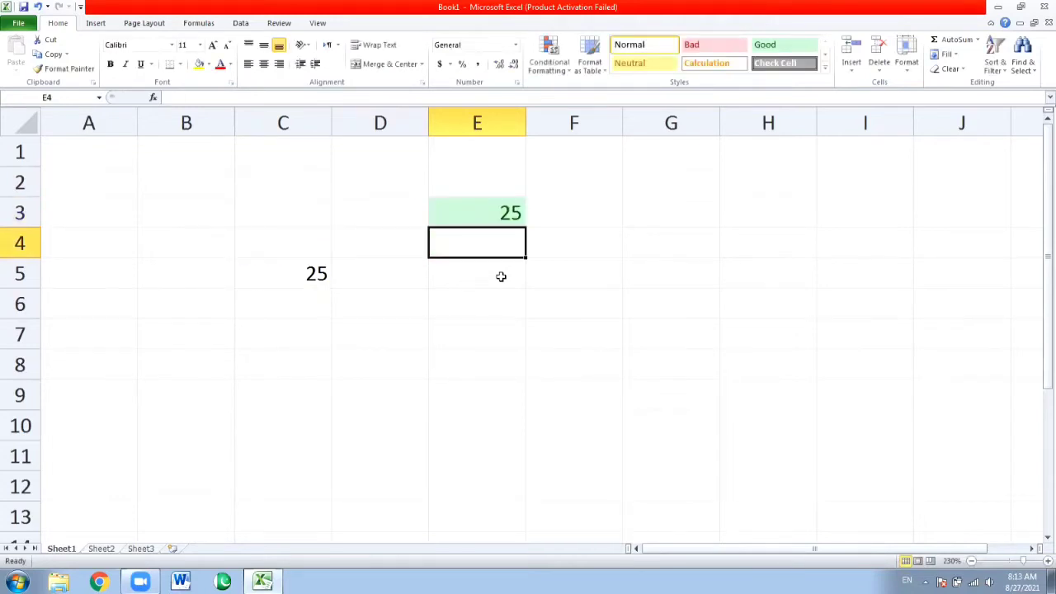
Set cell C5 to 0
key("Left")
key("Left")
key("Down")
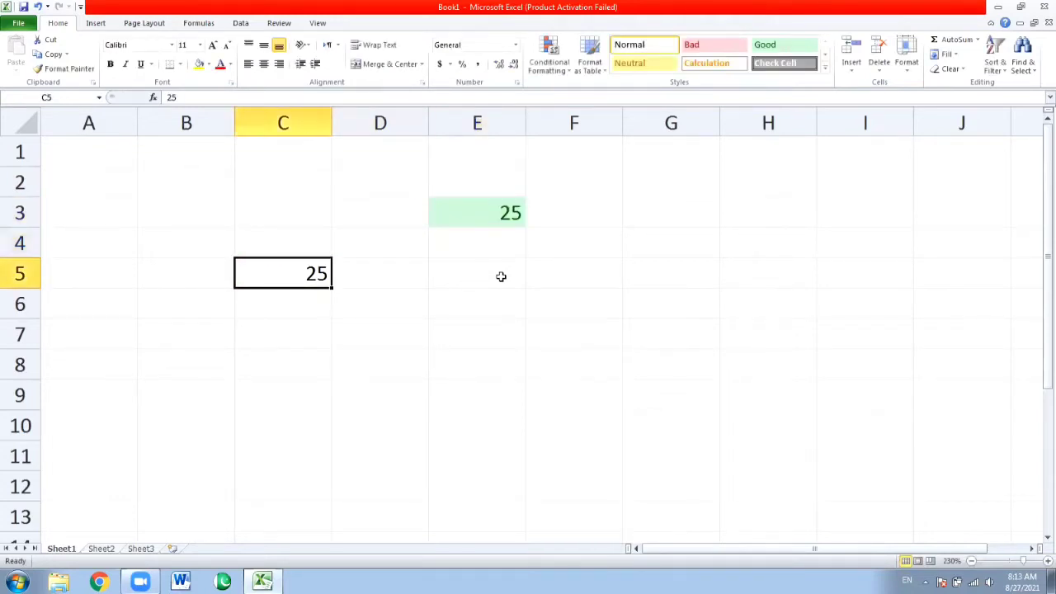
key("Down")
key("Up")
type("0")
key("Return")
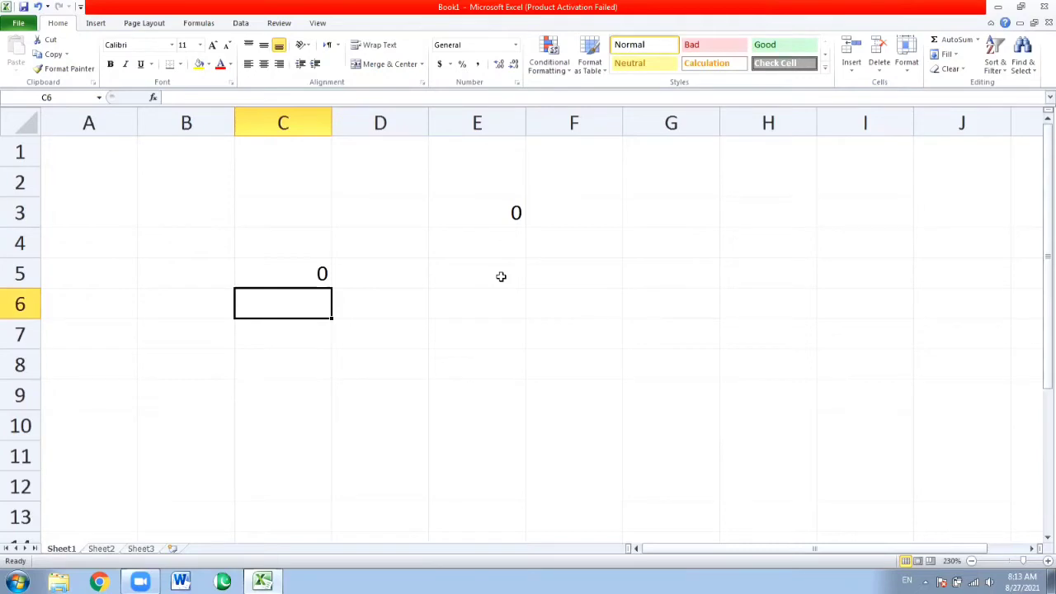
Add a Less Than highlight rule to cell E3 that formats values below 10 with Red Text
left_click(481, 208)
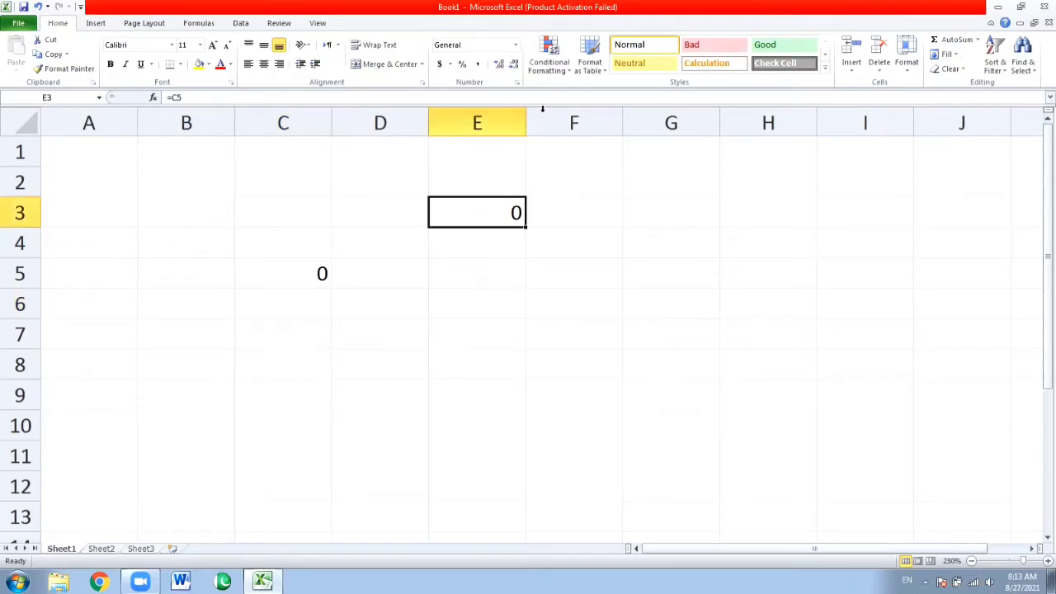
left_click(549, 64)
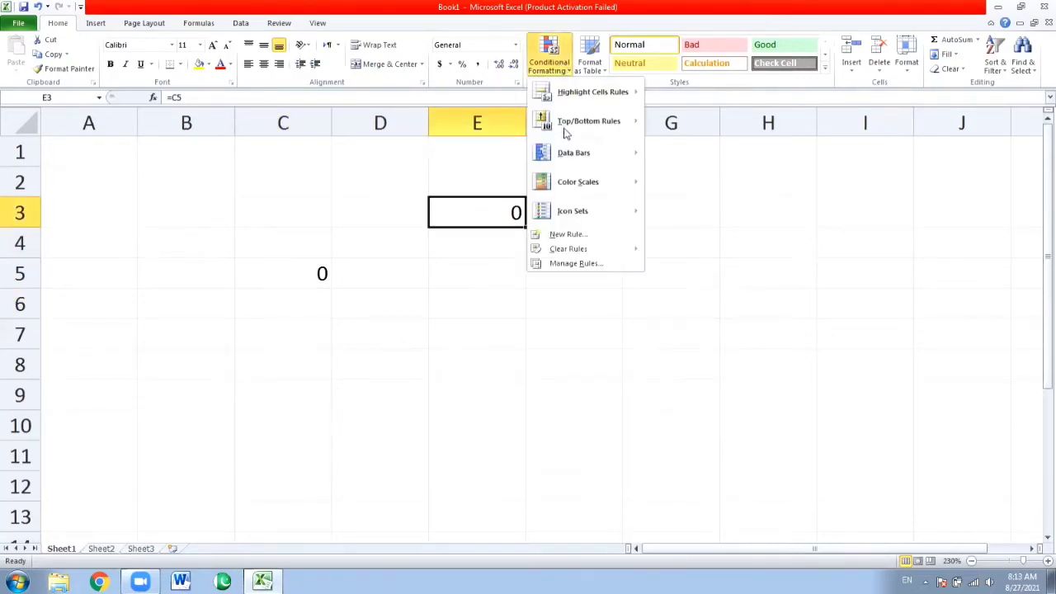
mouse_move(600, 106)
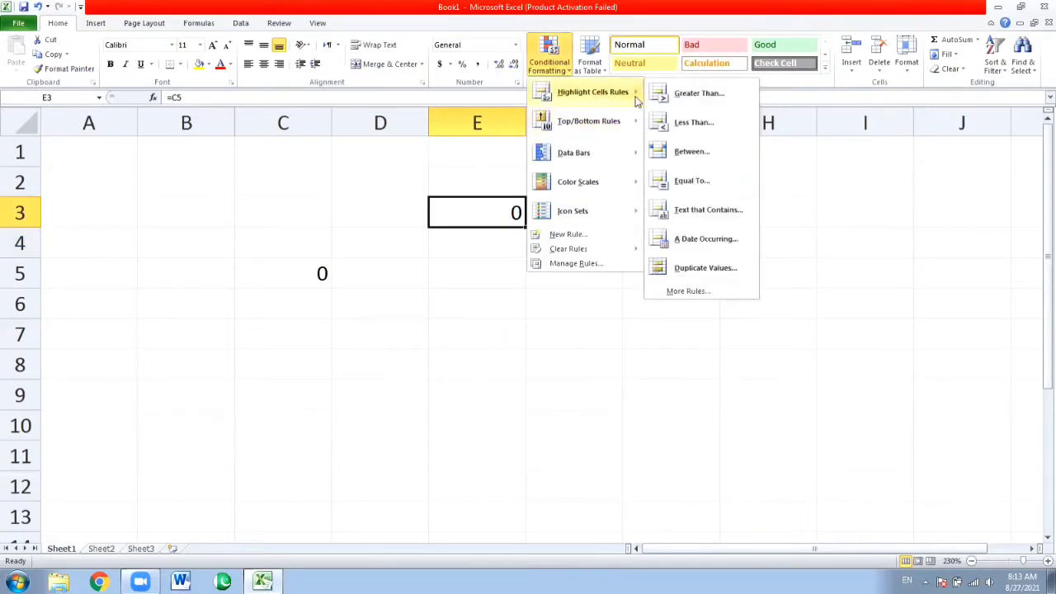
left_click(691, 122)
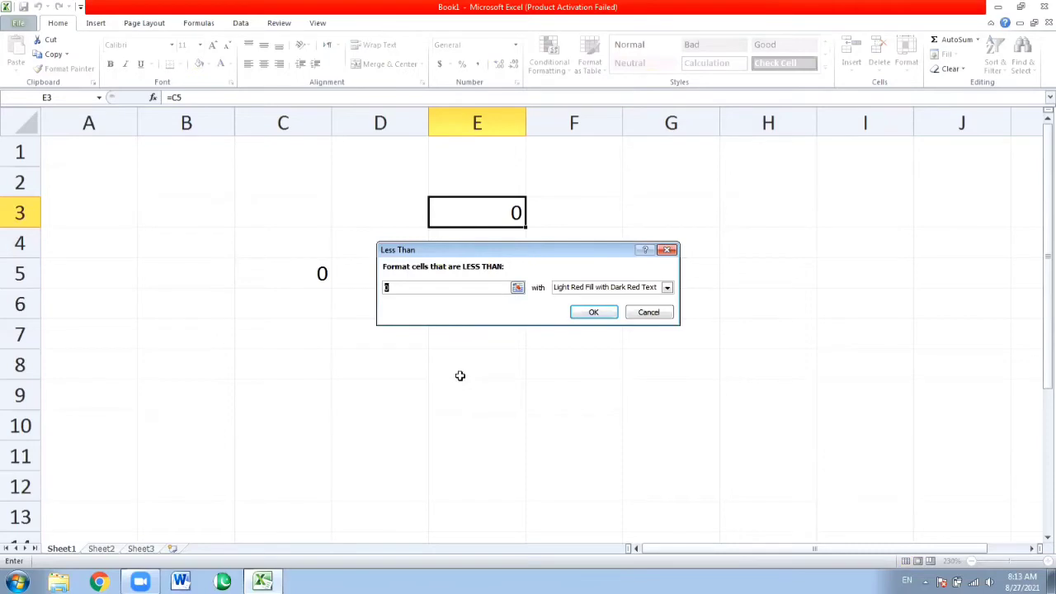
type("10")
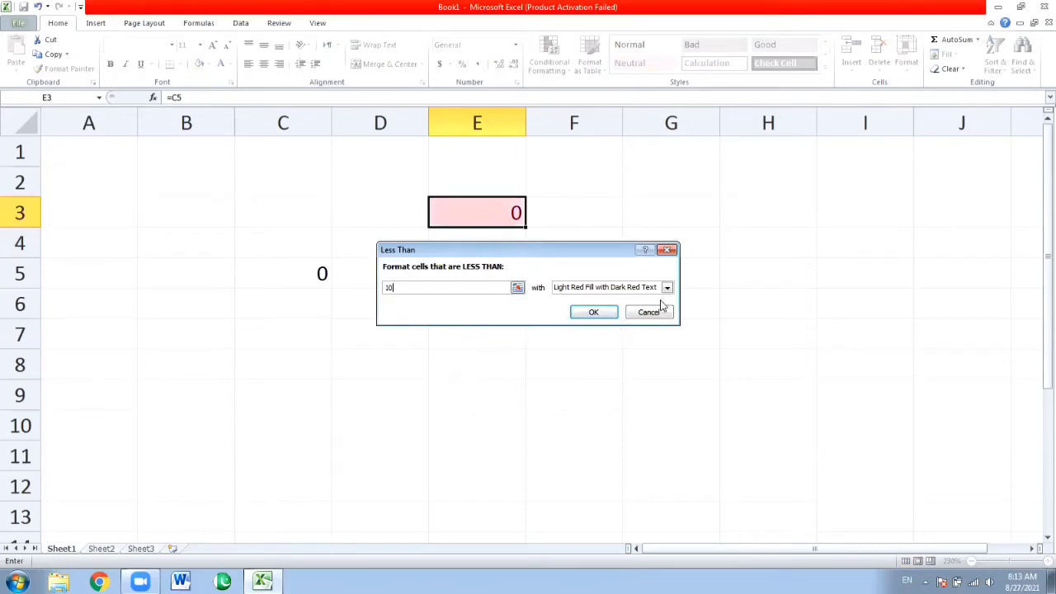
left_click(665, 289)
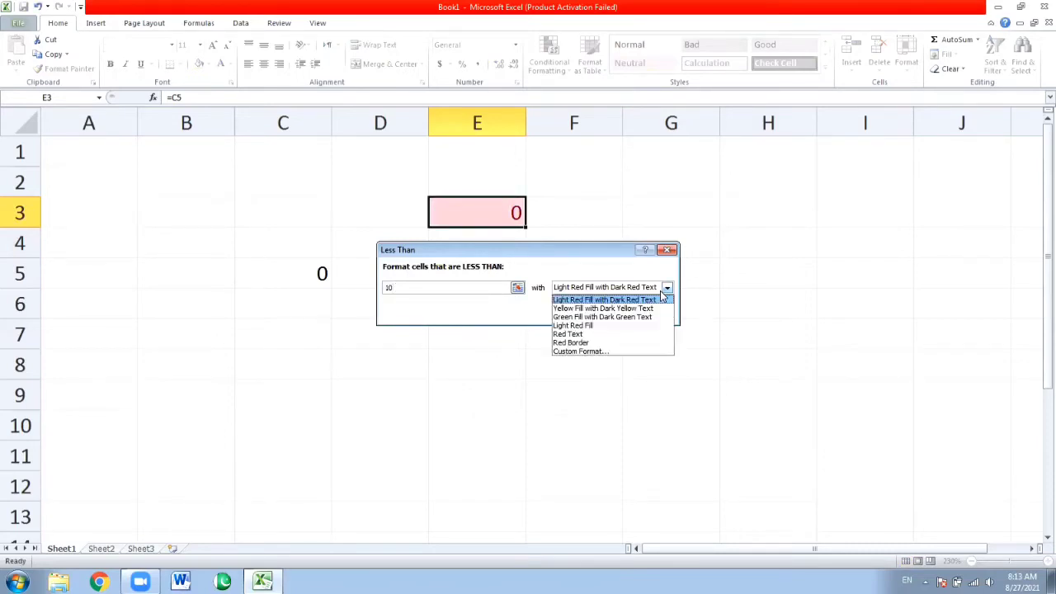
left_click(595, 340)
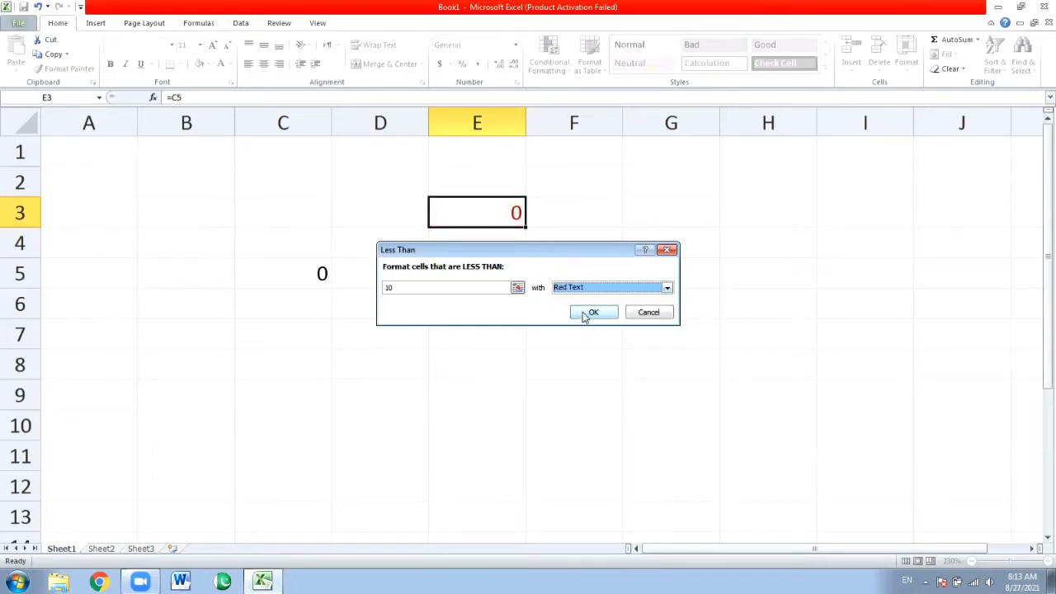
left_click(588, 311)
Test both rules on the linked cell by entering 9 in cell C5 and replacing it with 99
left_click(319, 273)
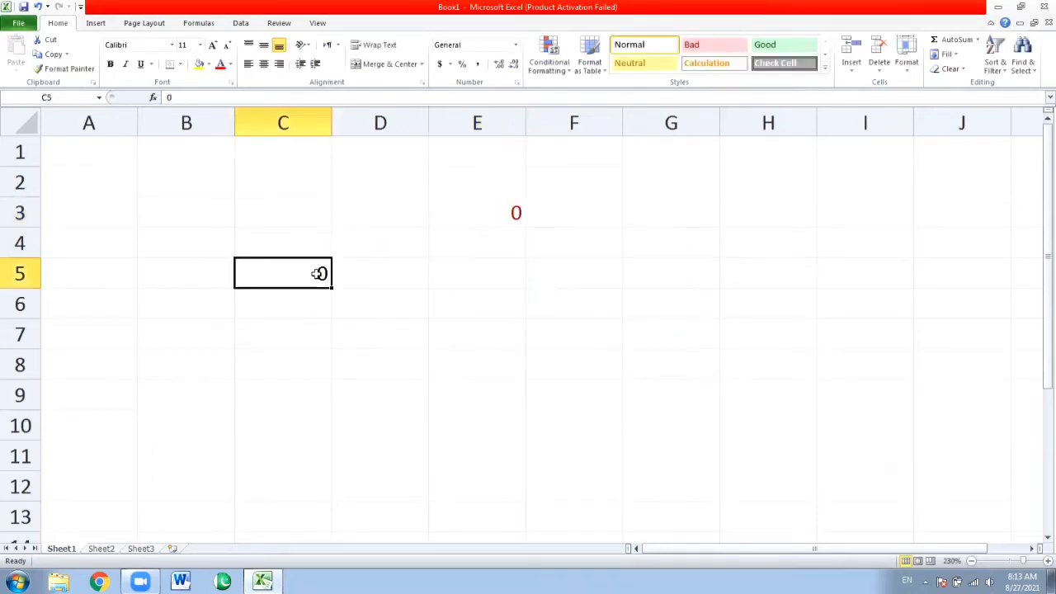
left_click(477, 203)
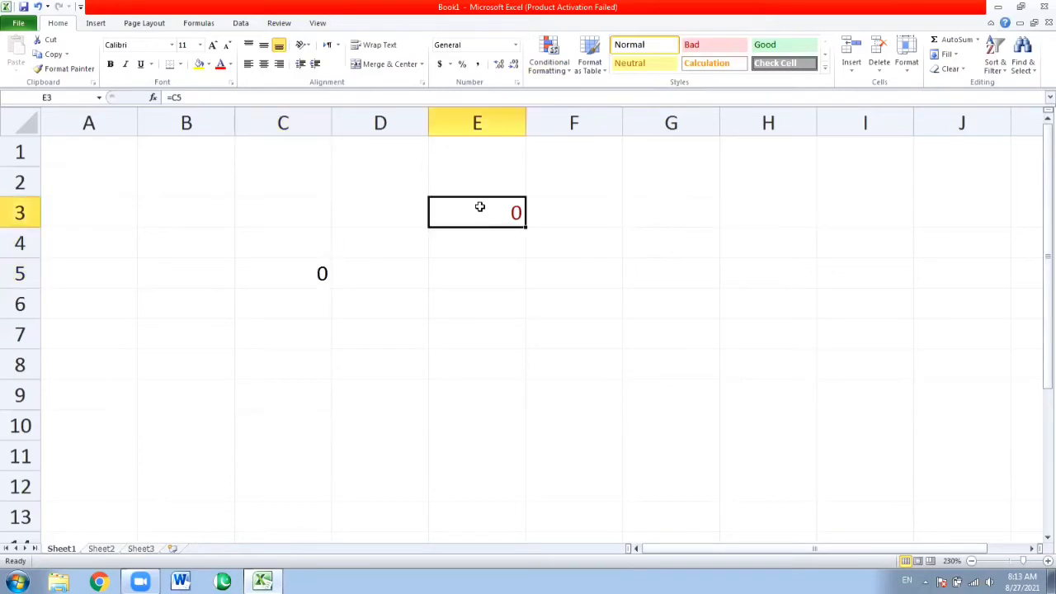
left_click(307, 272)
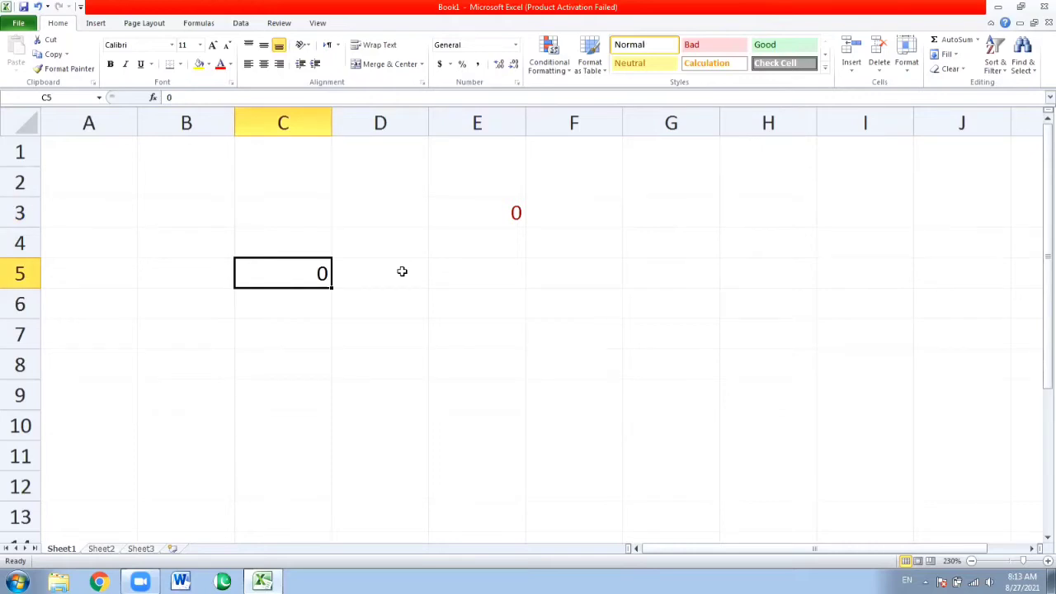
type("9")
key("Return")
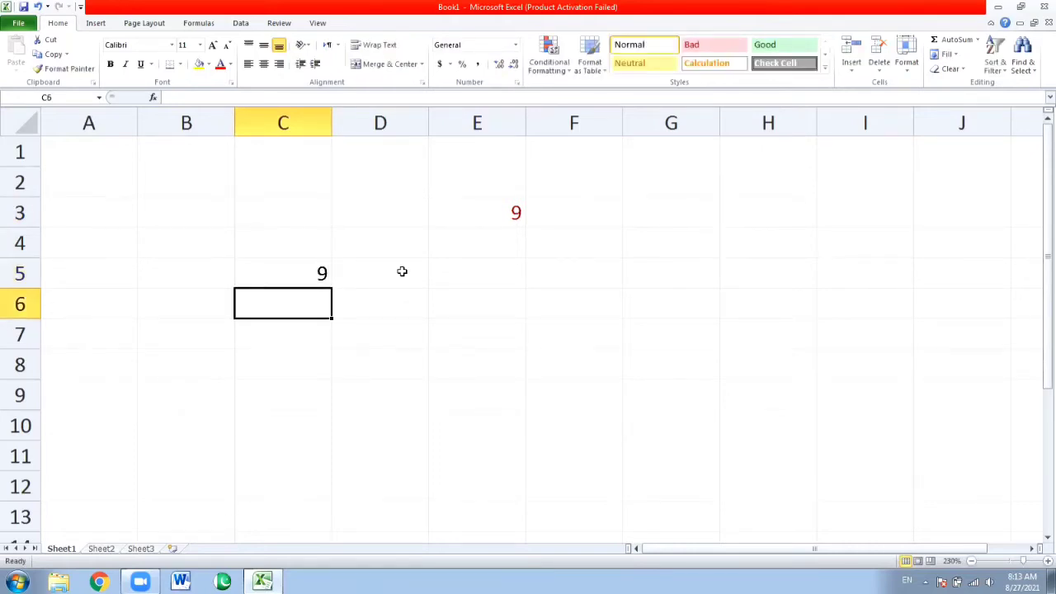
key("Up")
type("99")
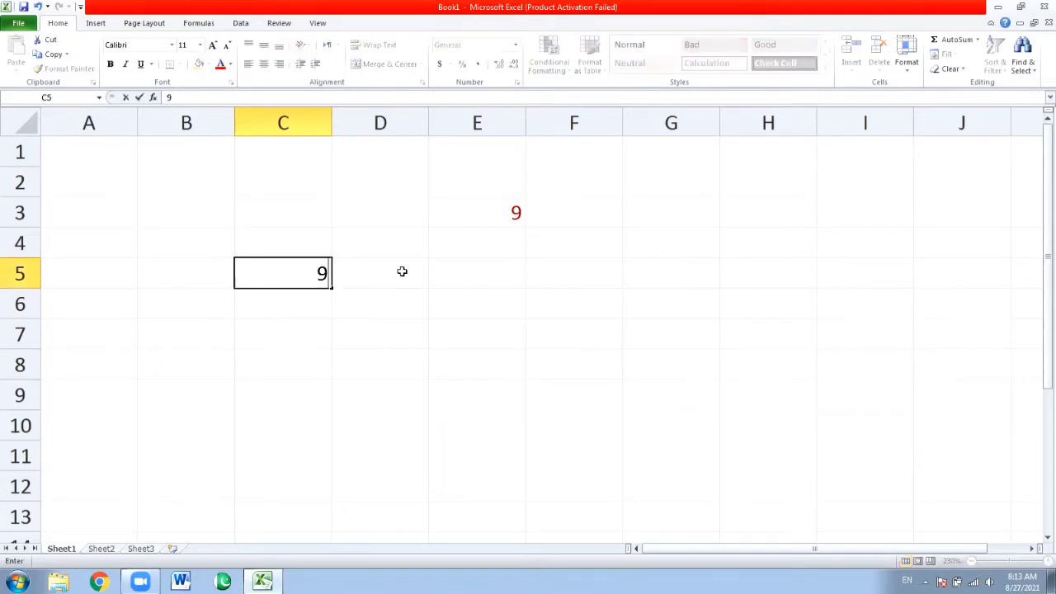
key("Return")
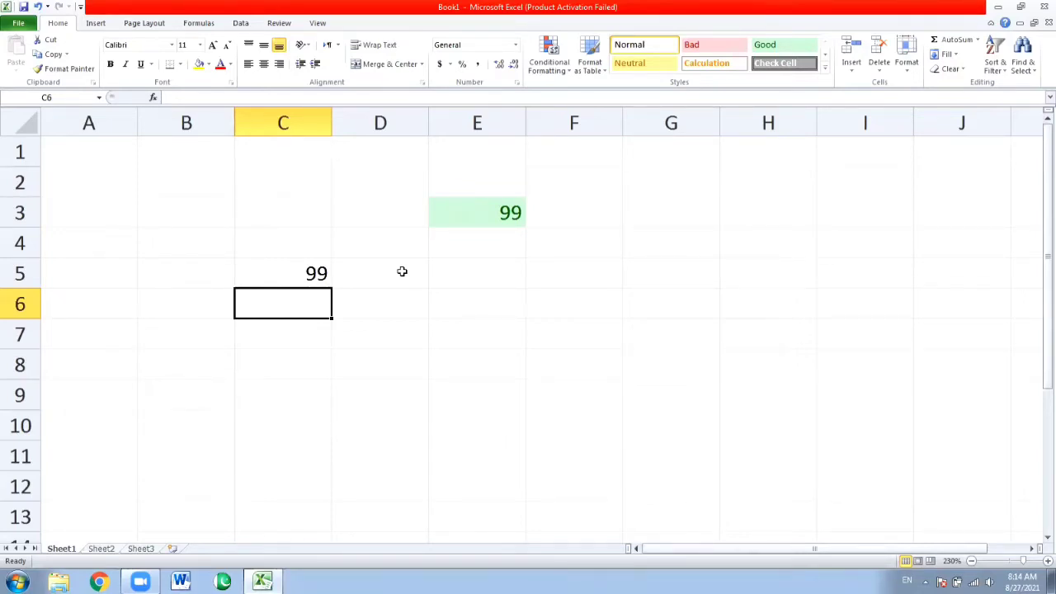
Test a value between the two rule thresholds by entering 20 in cell C5
key("Up")
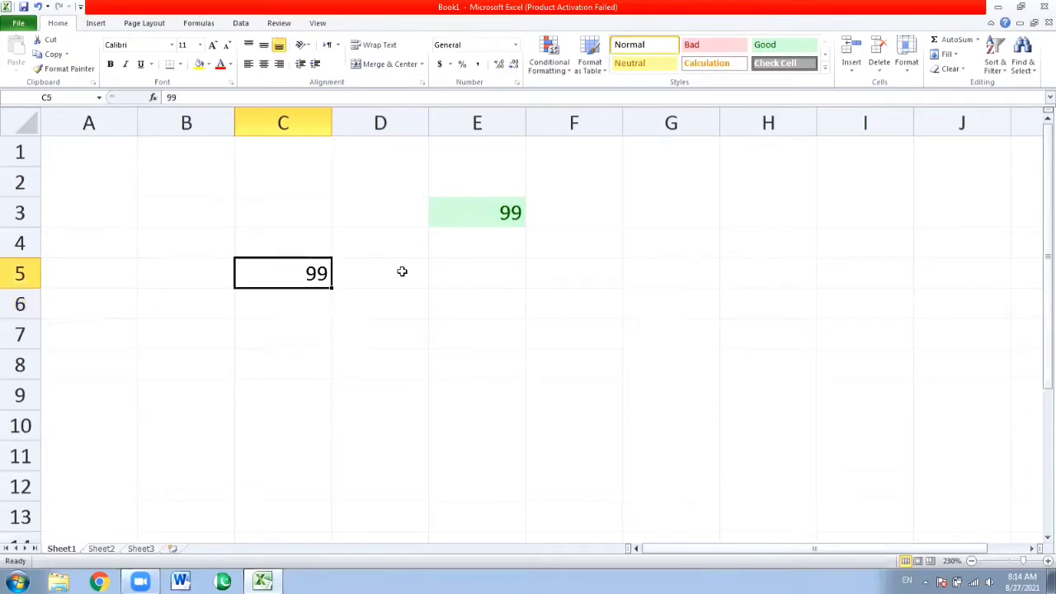
type("20")
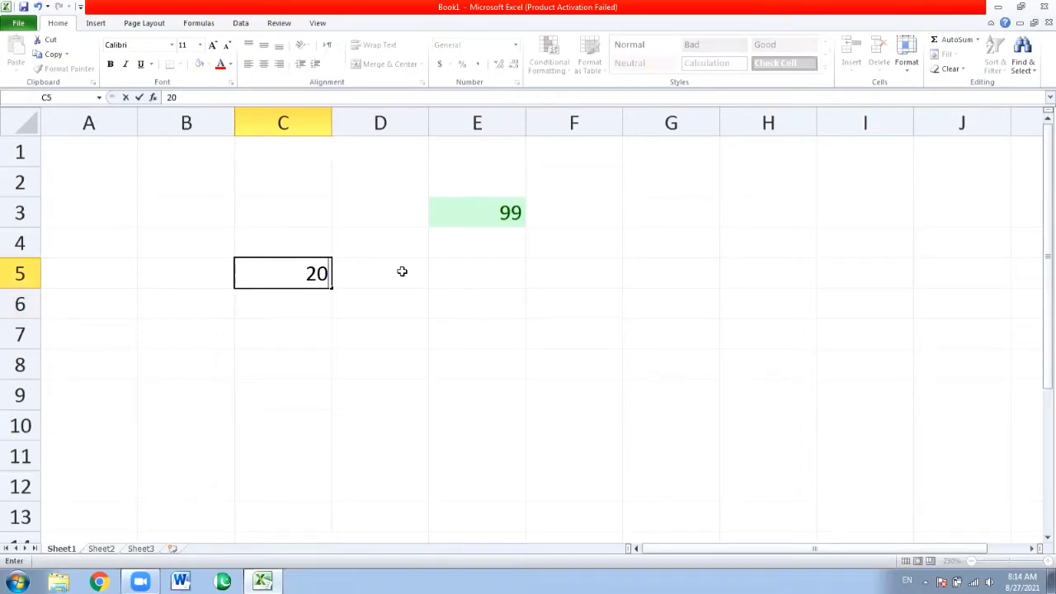
key("Return")
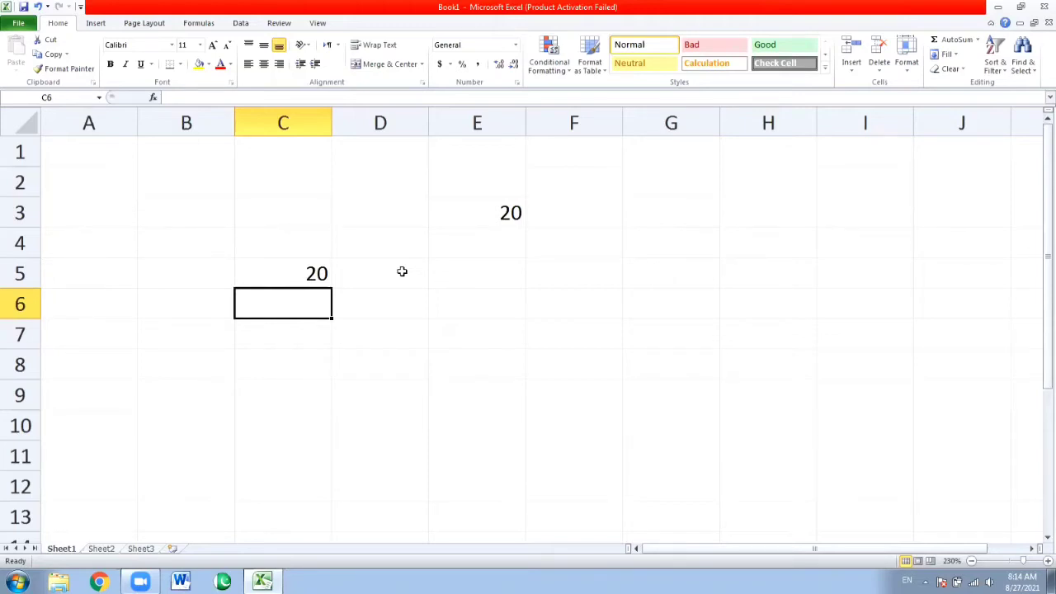
Delete the value in cell C5 and the formula in cell E3
key("Up")
key("Delete")
key("Right")
key("Right")
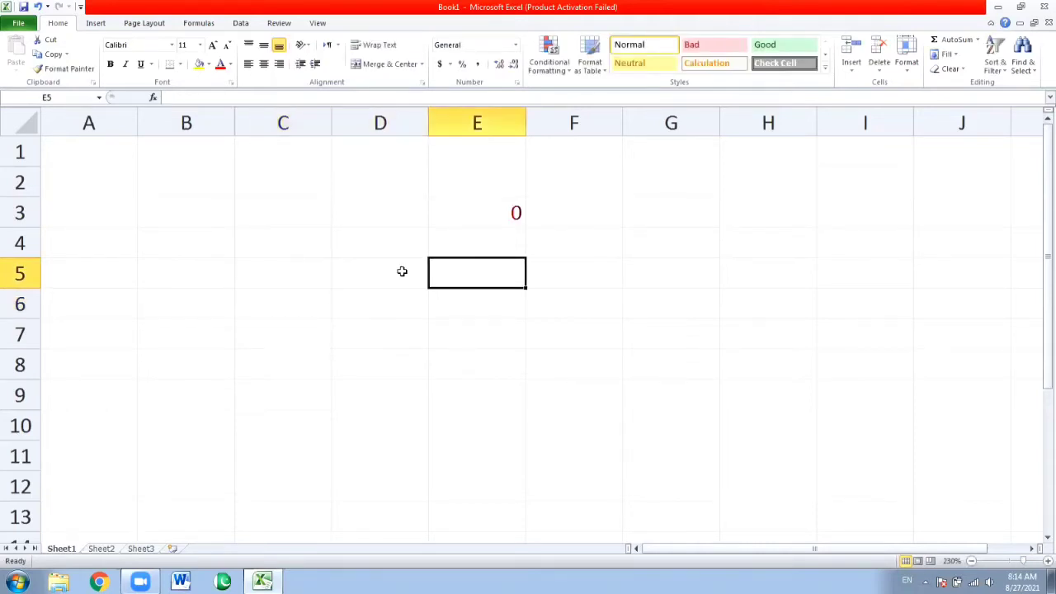
key("Up")
key("Up")
key("Delete")
Enter a person's first name in cell B2 and a second name in cell B3
key("Left")
key("Left")
key("Left")
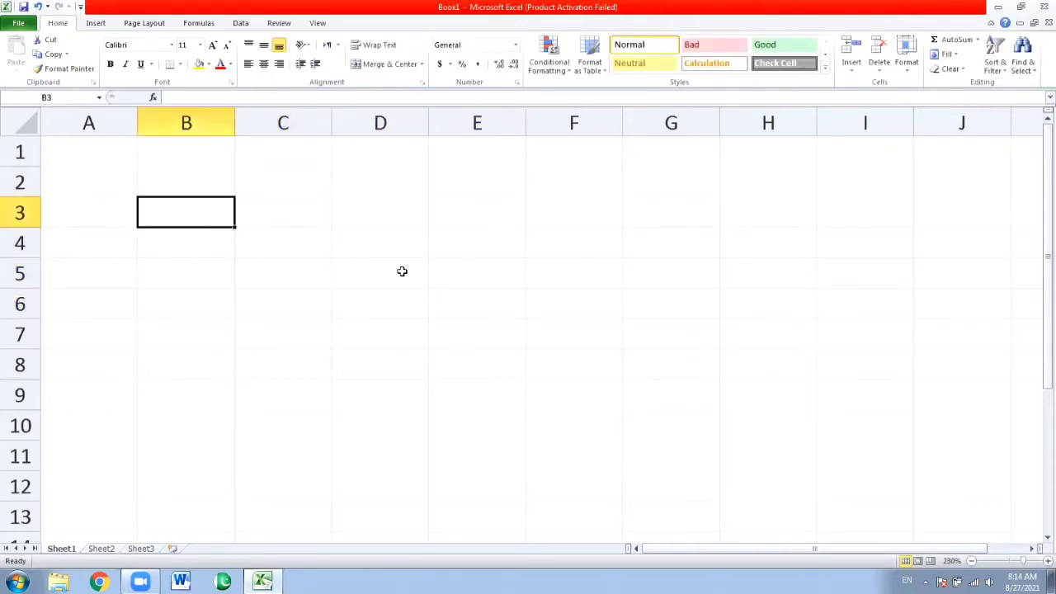
key("Left")
key("Up")
key("Right")
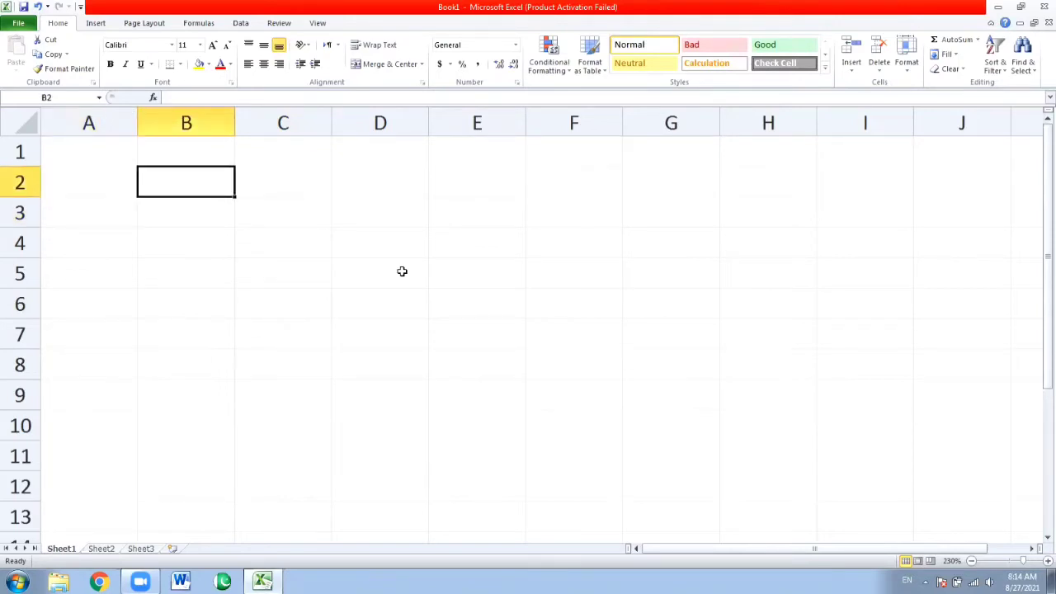
type("abi")
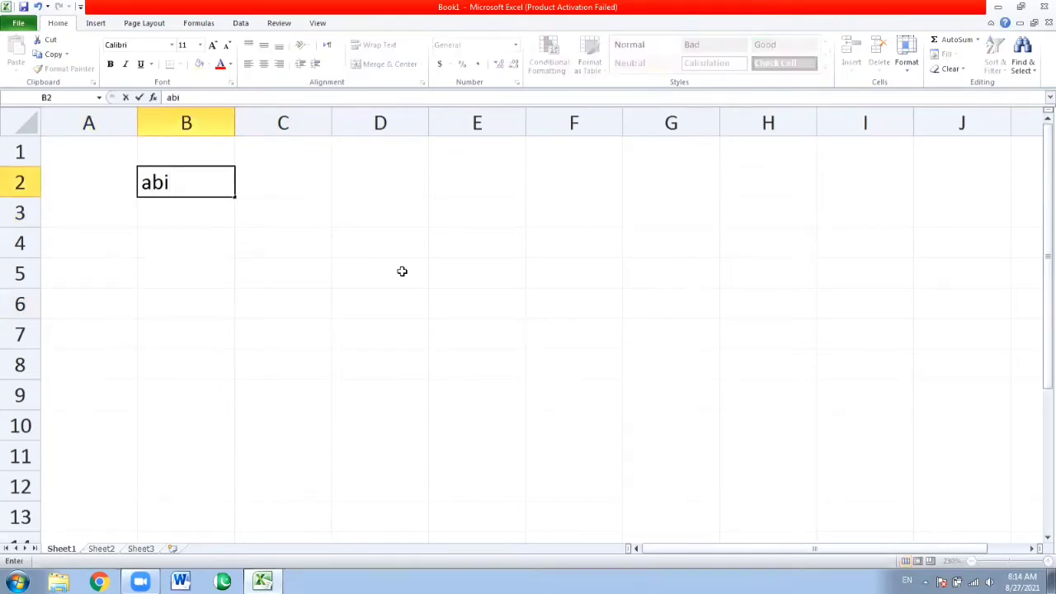
key("BackSpace")
type("ubakar")
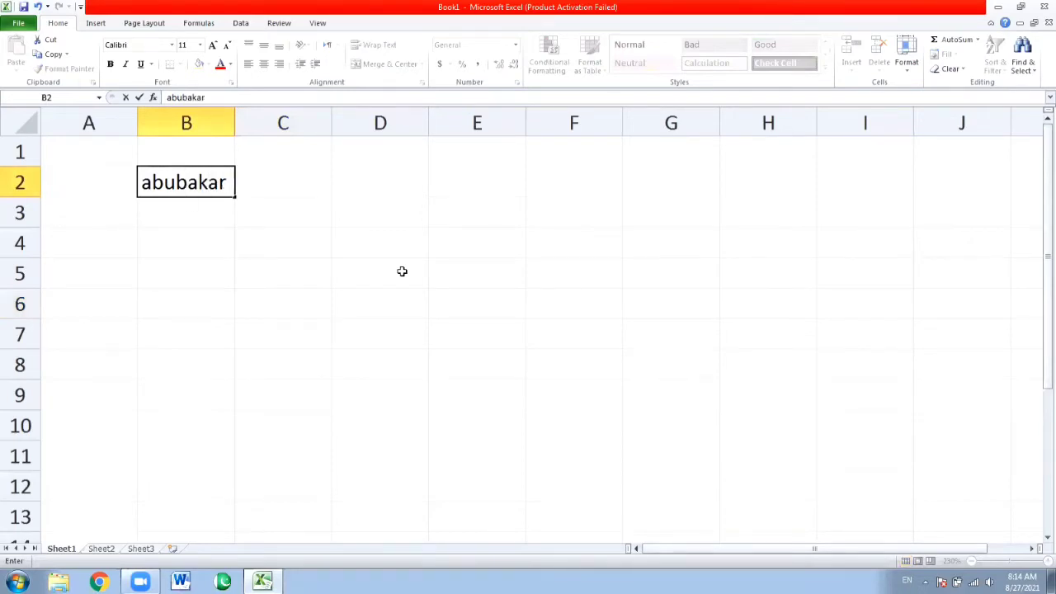
key("Return")
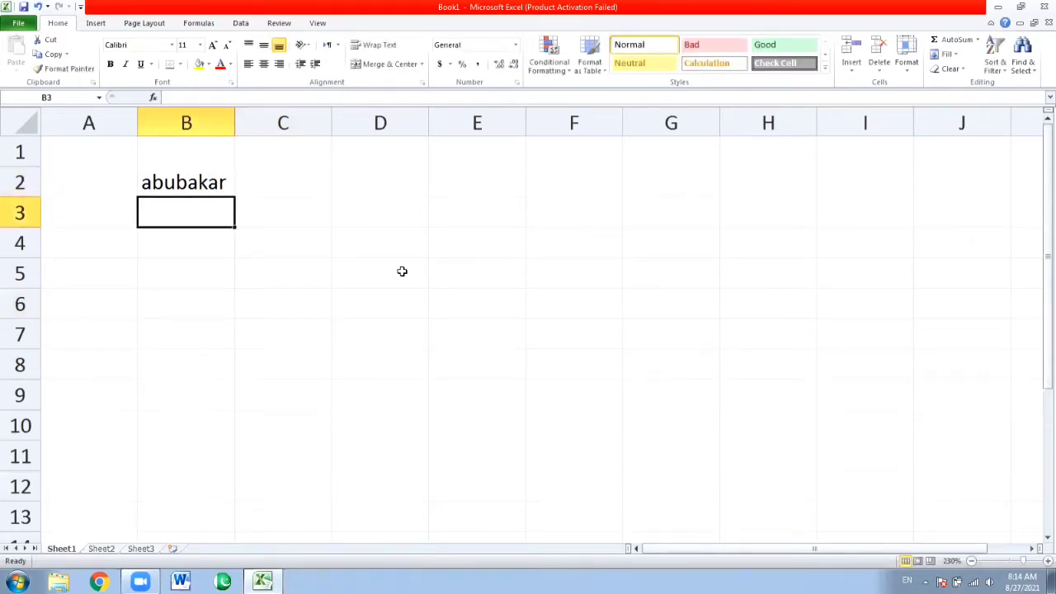
type("waheed")
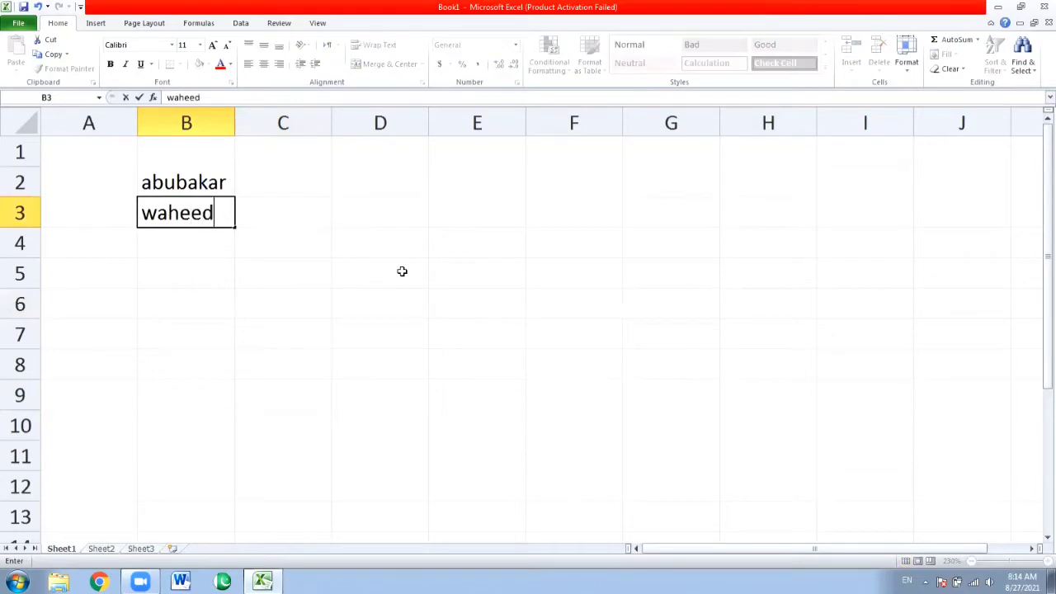
key("Return")
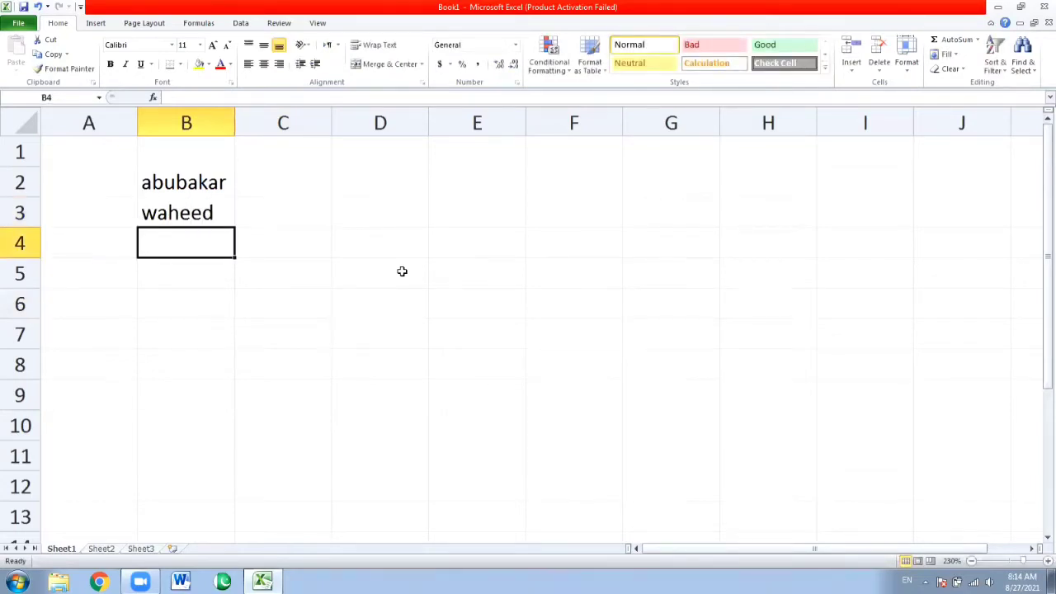
key("Up")
key("Up")
key("Down")
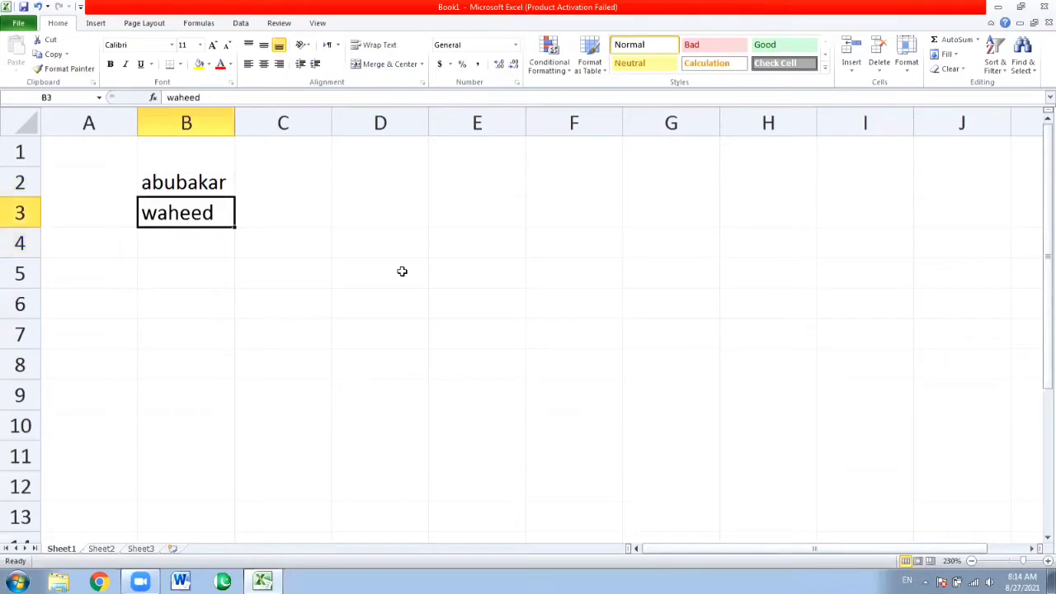
key("Up")
key("Down")
key("Right")
key("Right")
key("Right")
key("Right")
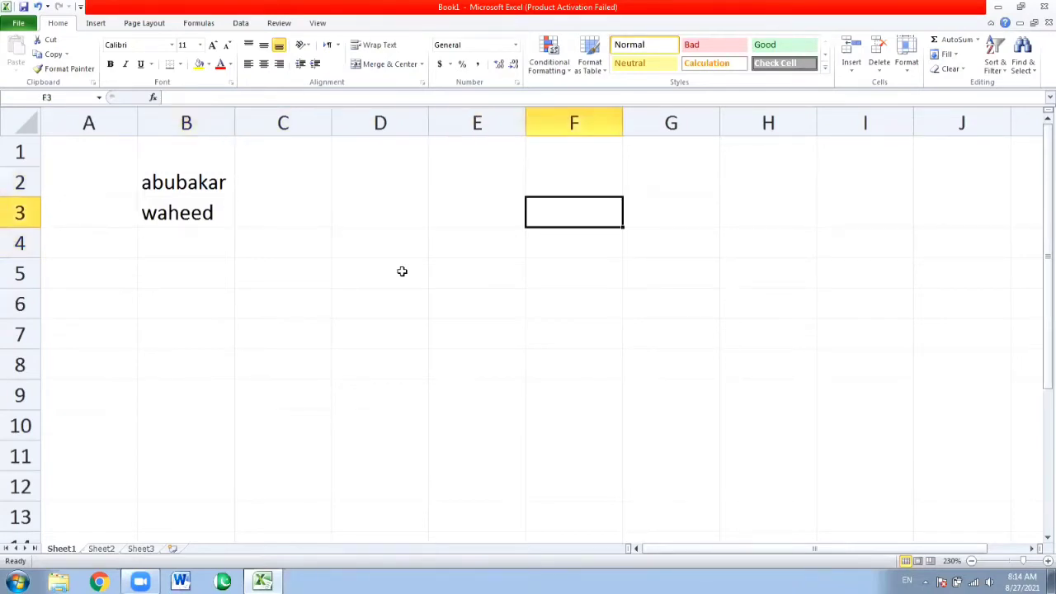
key("Left")
key("Left")
key("Left")
key("Left")
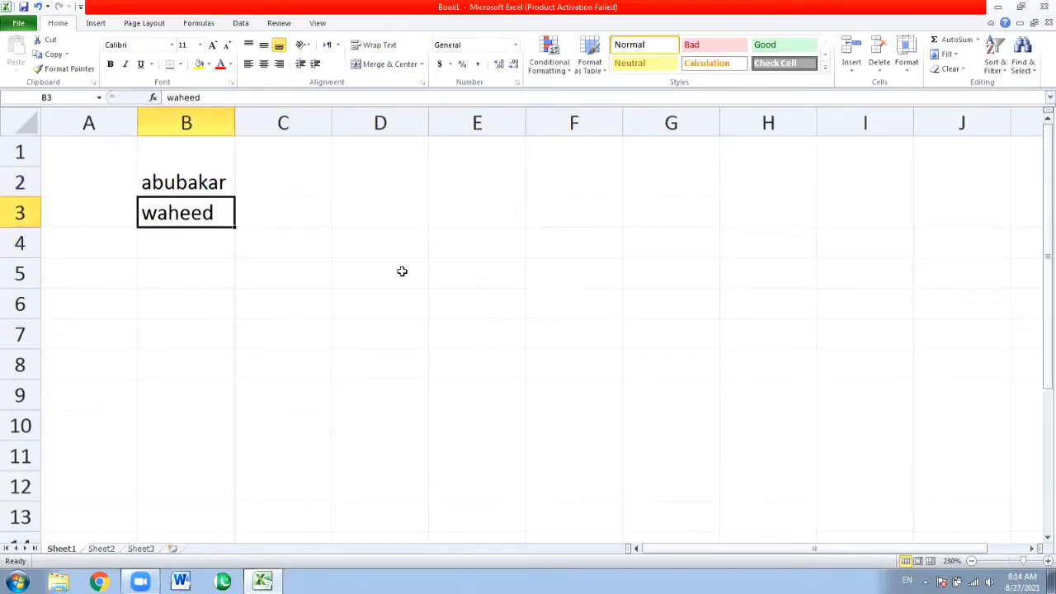
key("Down")
key("Down")
key("Down")
key("Down")
key("Right")
key("Right")
key("Right")
key("Right")
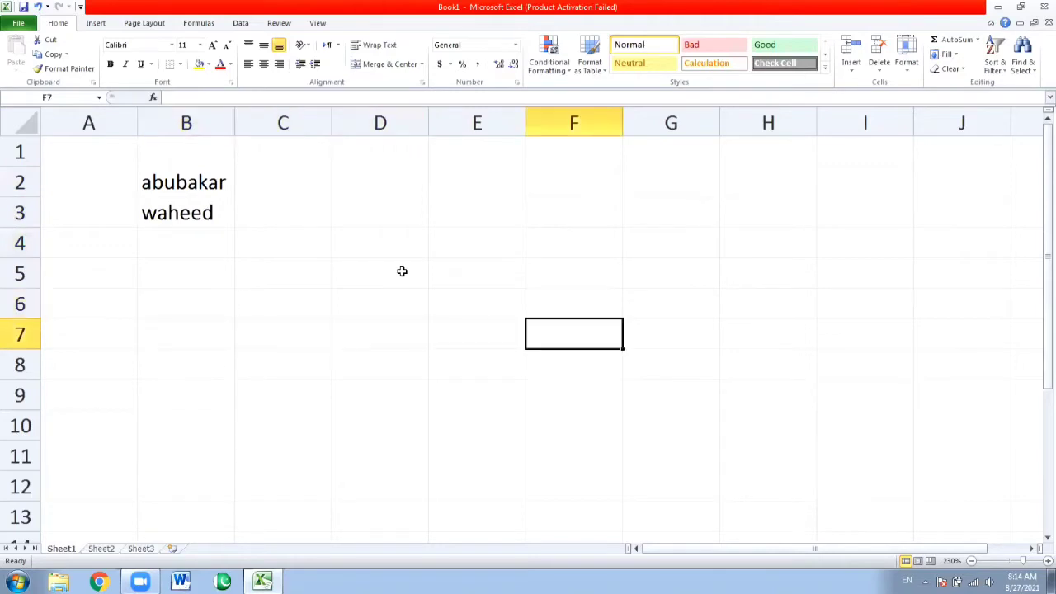
Select cell F2 in the name row as the location for a link formula
key("Up")
key("Up")
key("Up")
key("Up")
key("Up")
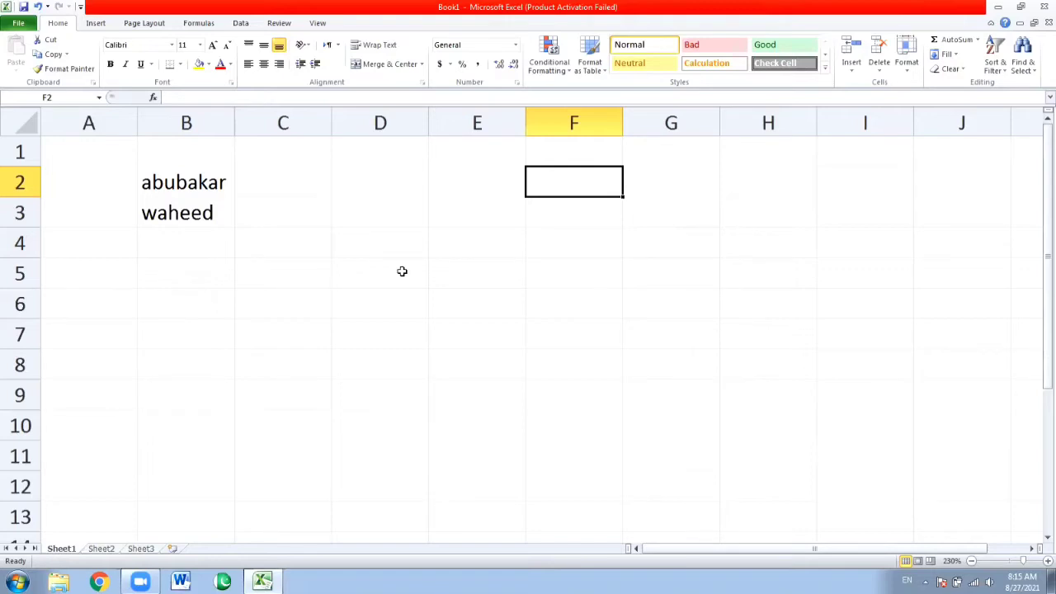
type("=")
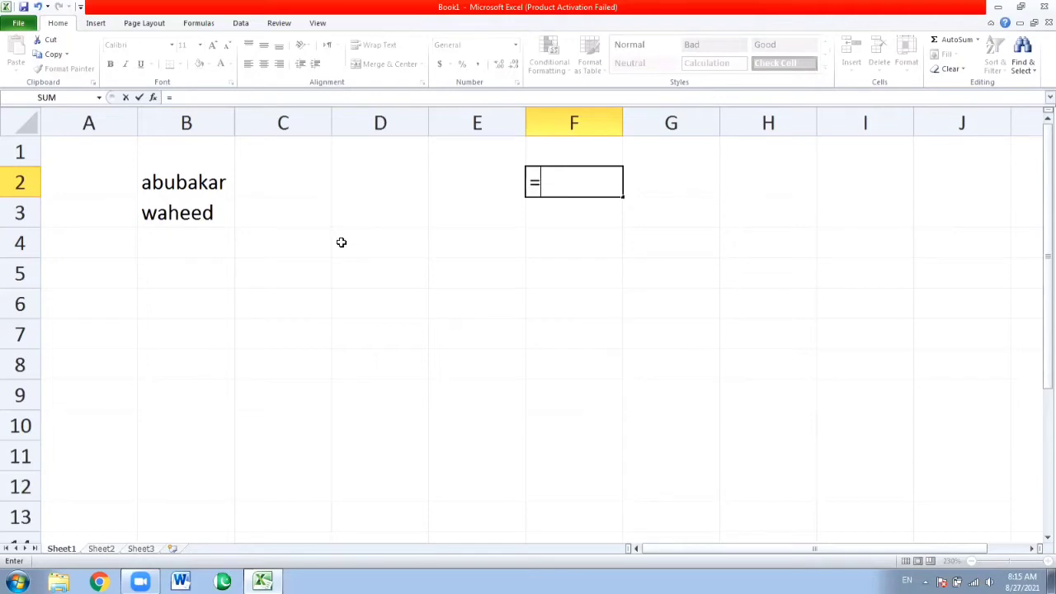
left_click(191, 186)
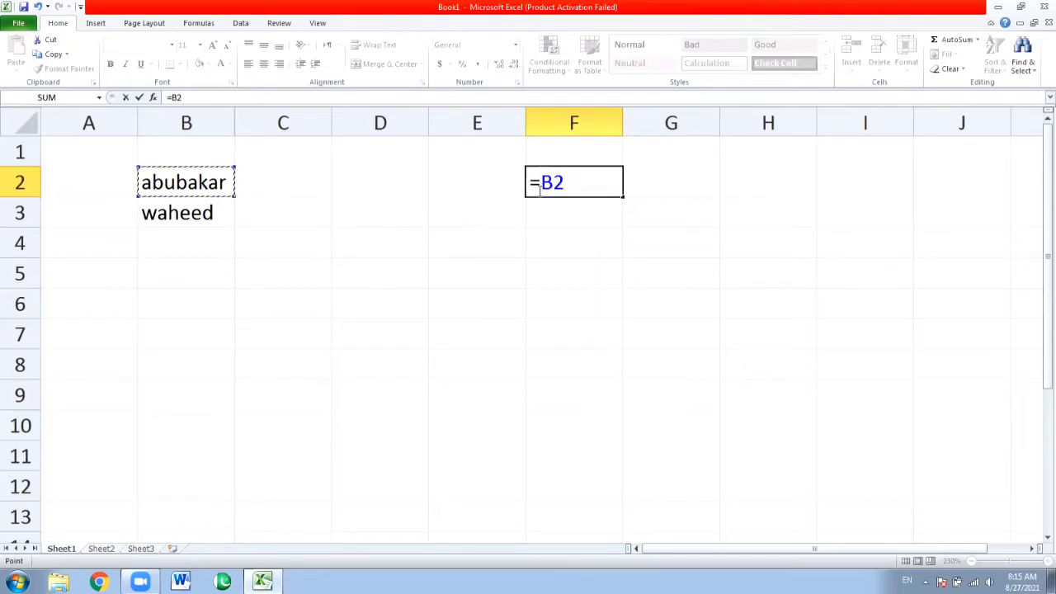
key("BackSpace")
key("BackSpace")
key("BackSpace")
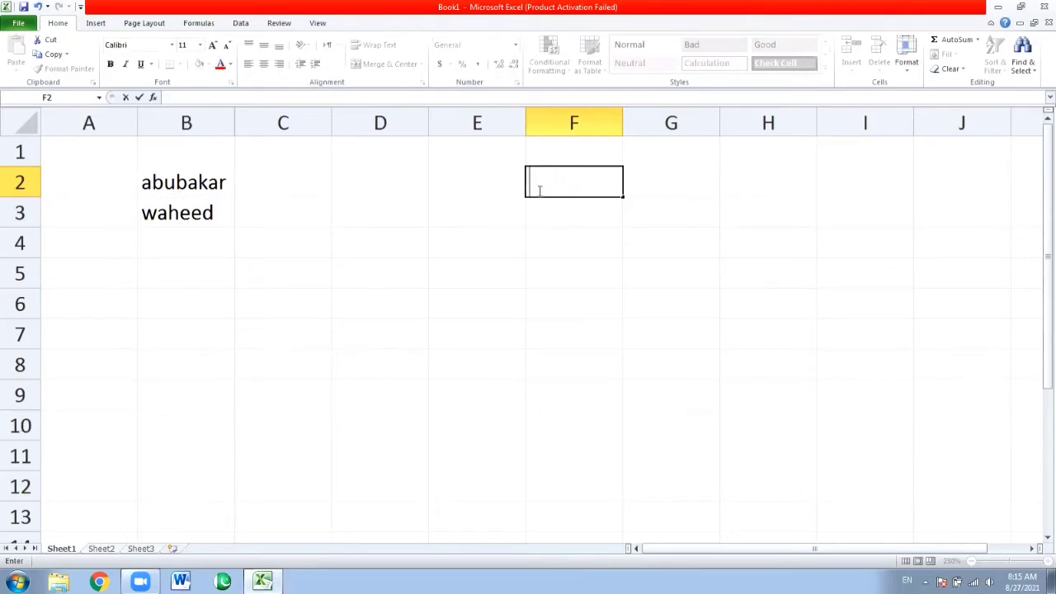
Link cell F2 to the first name by entering the formula =B2
type("=")
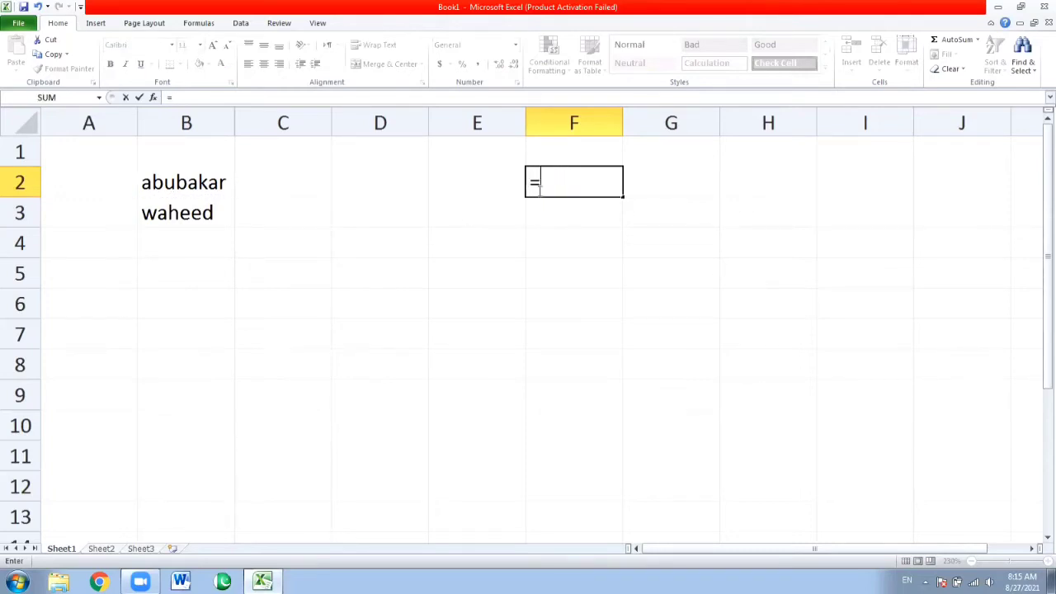
left_click(183, 182)
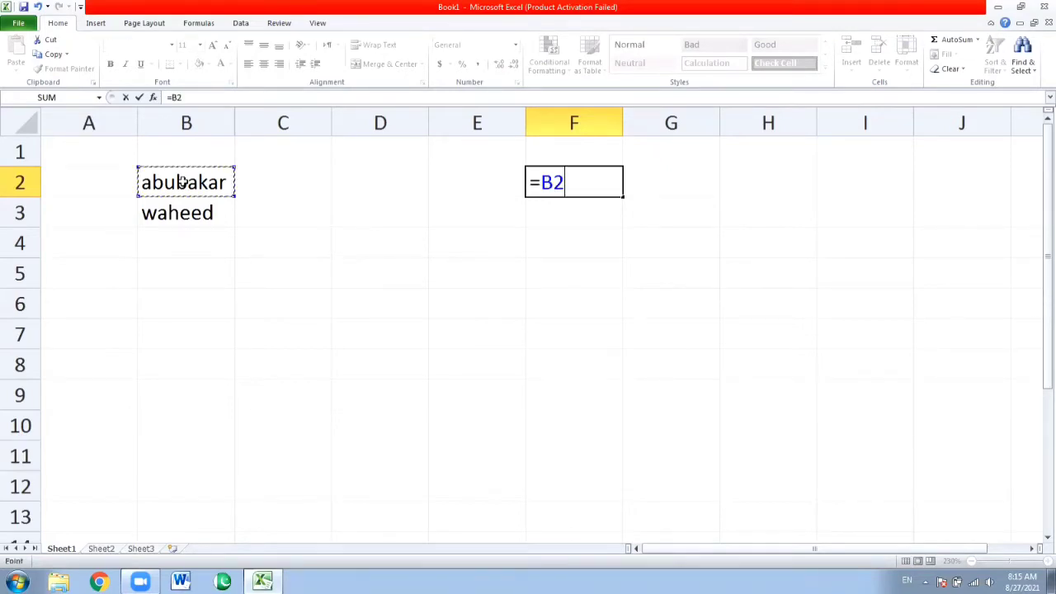
key("Return")
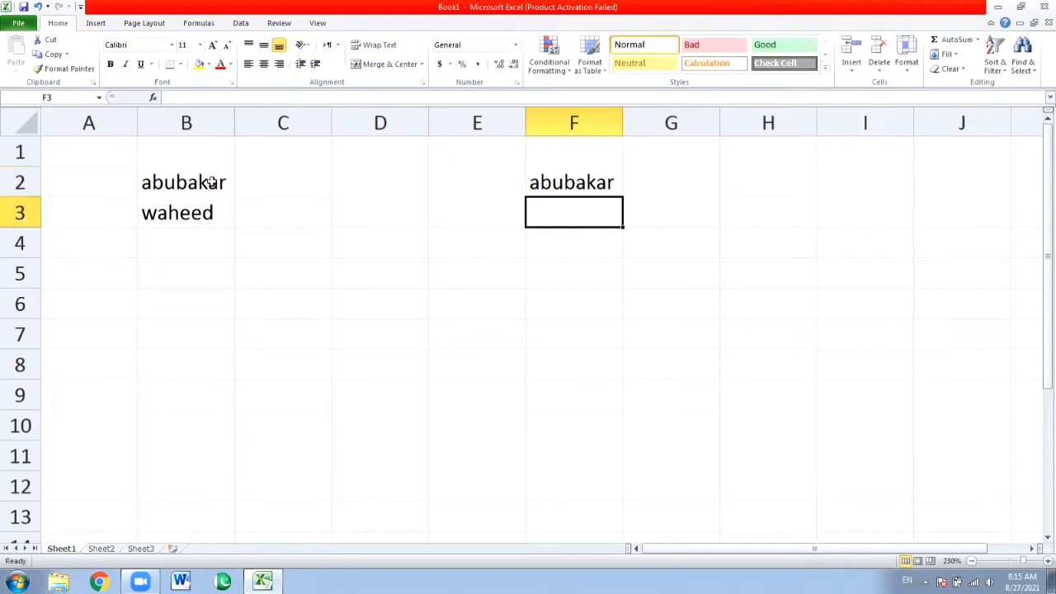
Check the formula in F2 and link cell F3 to the second name by entering =B3
left_click(549, 182)
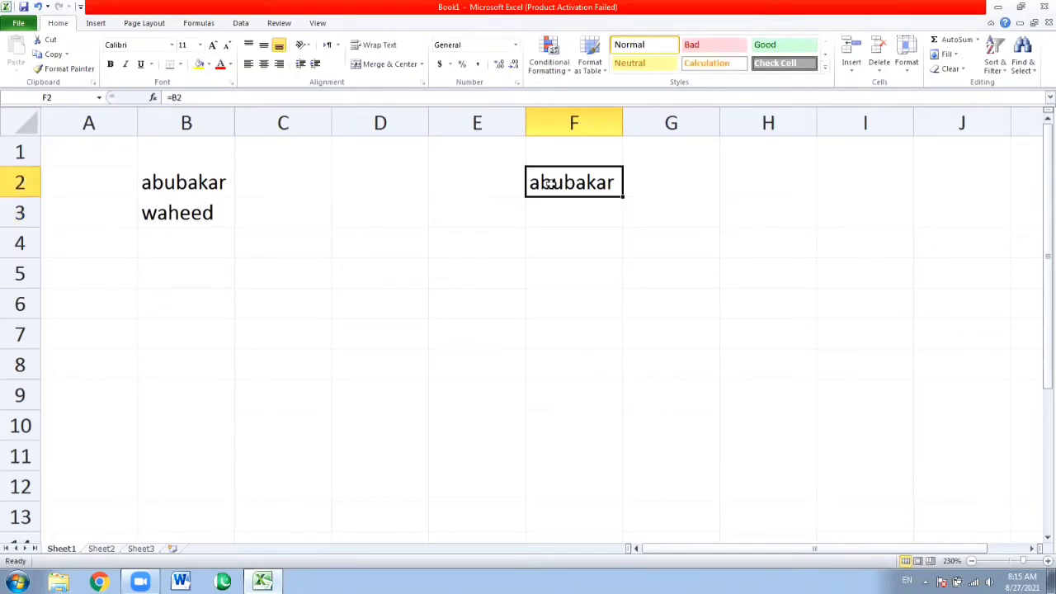
key("Return")
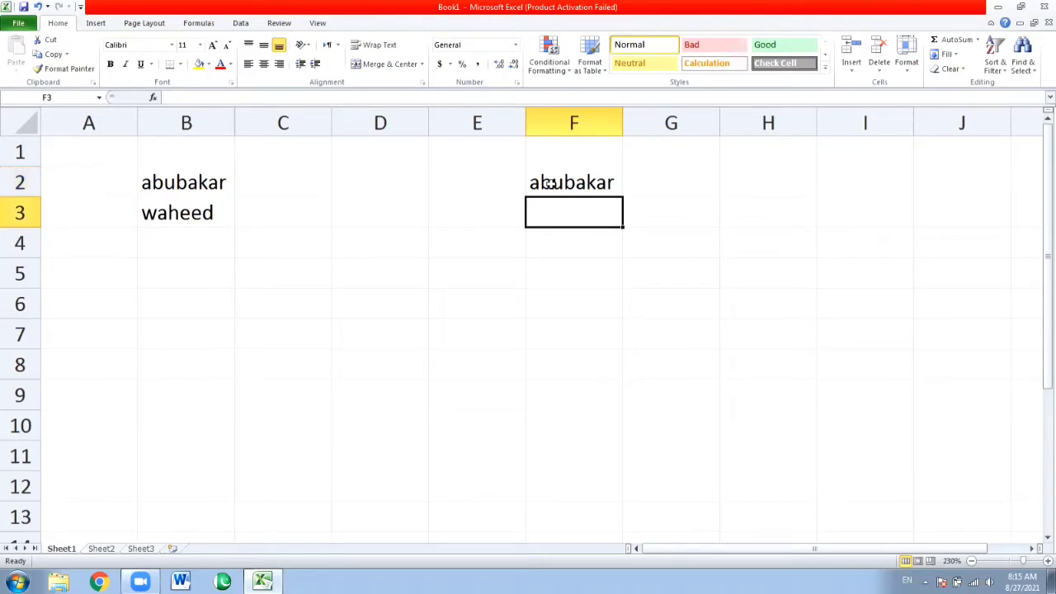
type("=")
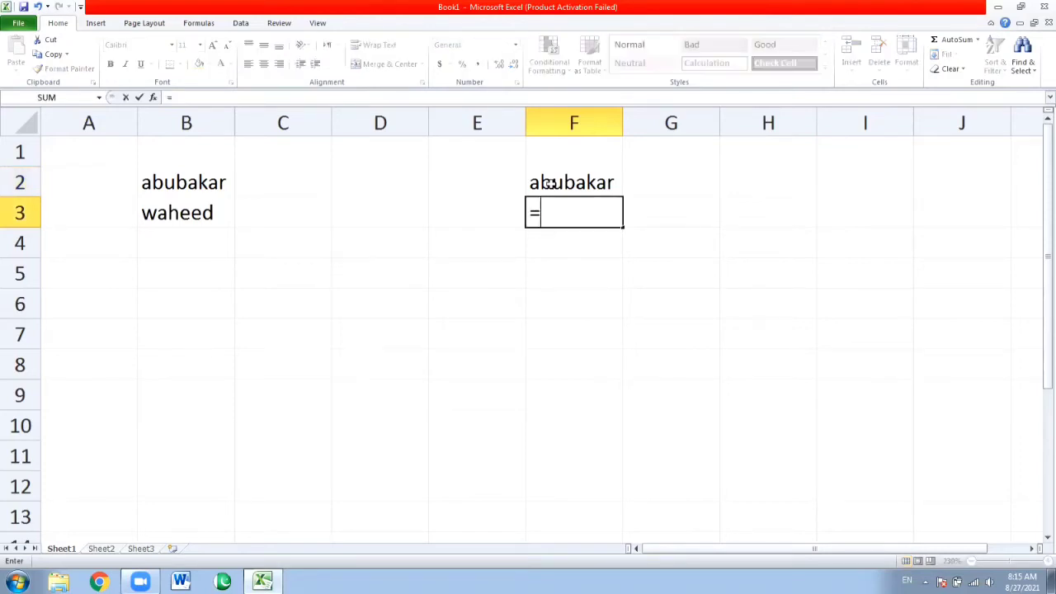
left_click(189, 212)
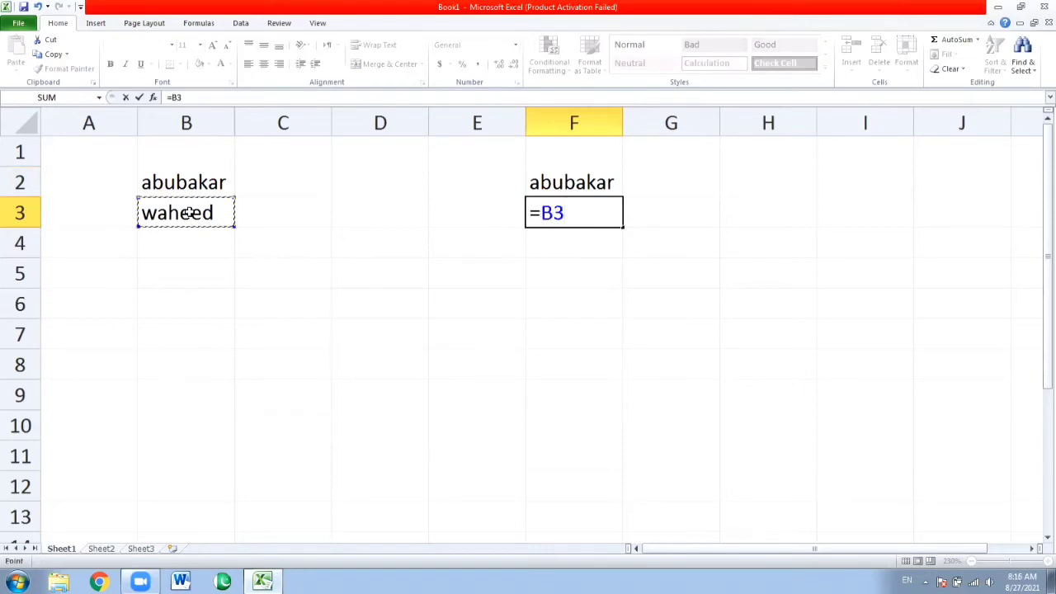
key("Return")
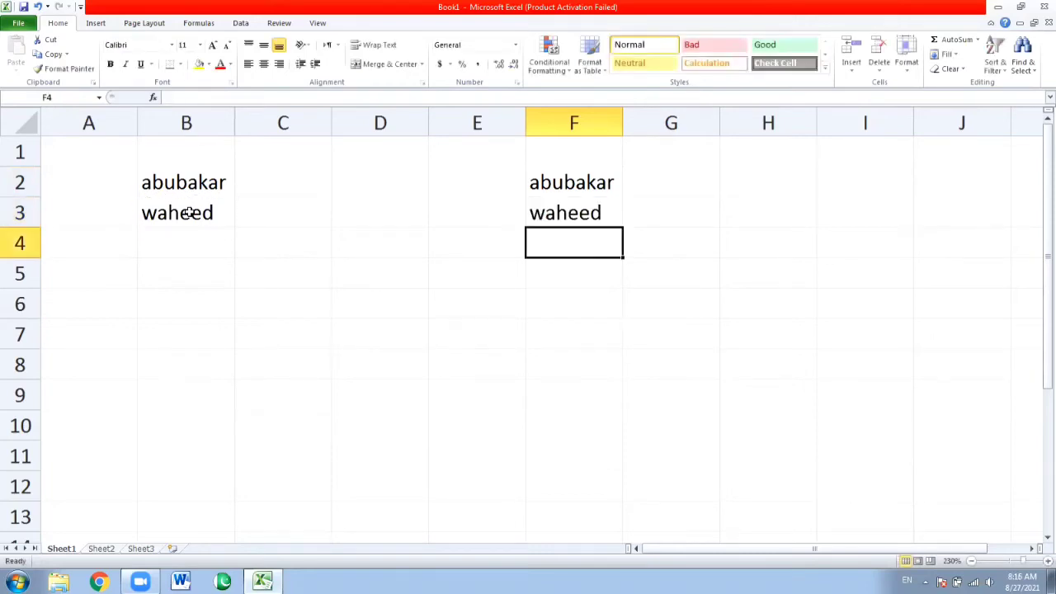
Delete the manually entered link formula from cell F3
left_click(542, 212)
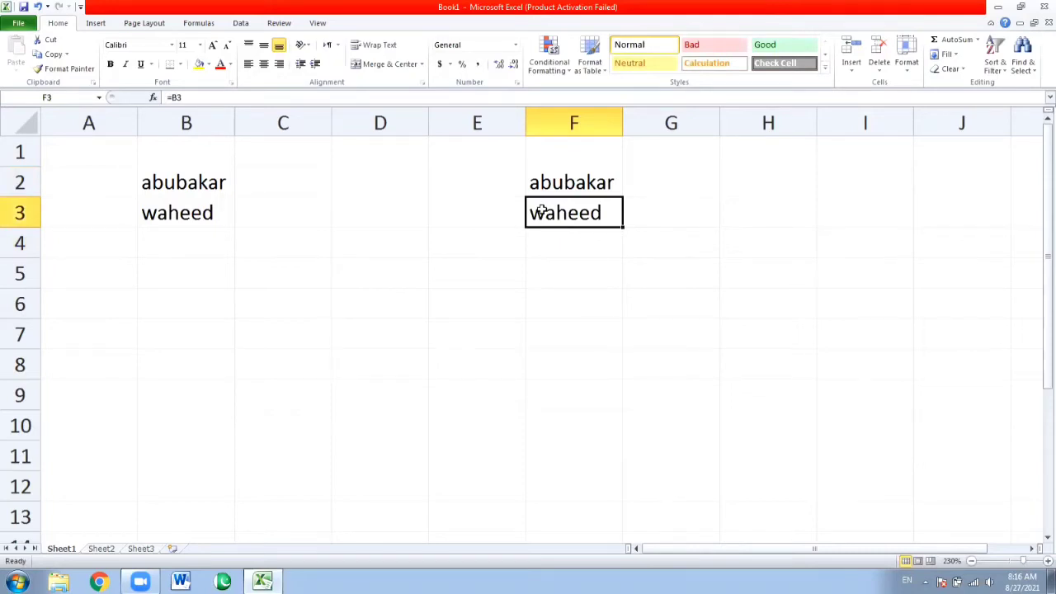
key("BackSpace")
key("Return")
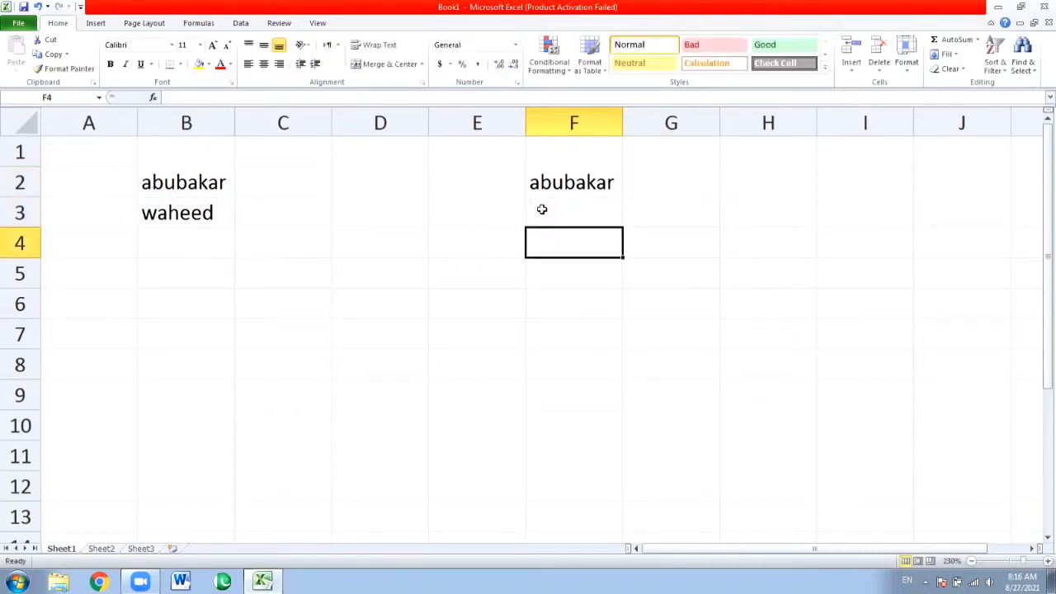
Fill the link formula from cell F2 down into cell F3 and compare the formulas in both cells
key("Up")
key("Up")
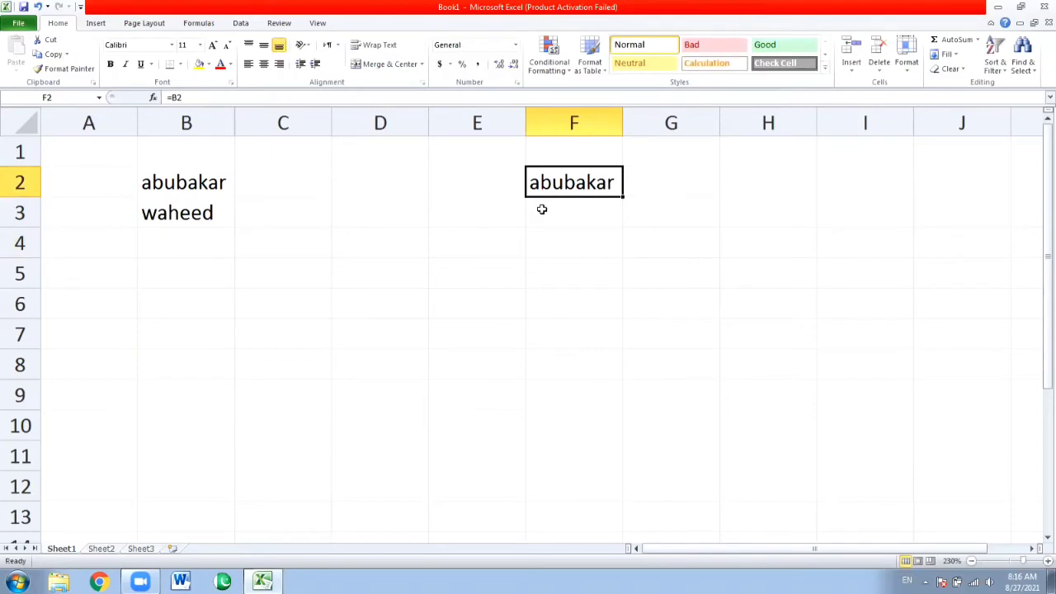
left_click(541, 210)
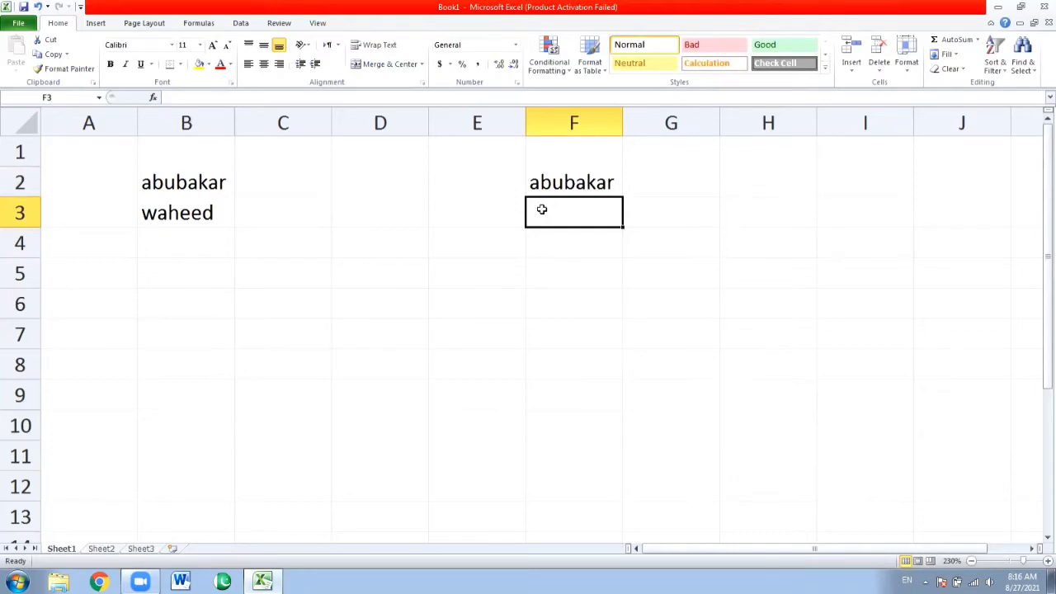
key("ctrl+d")
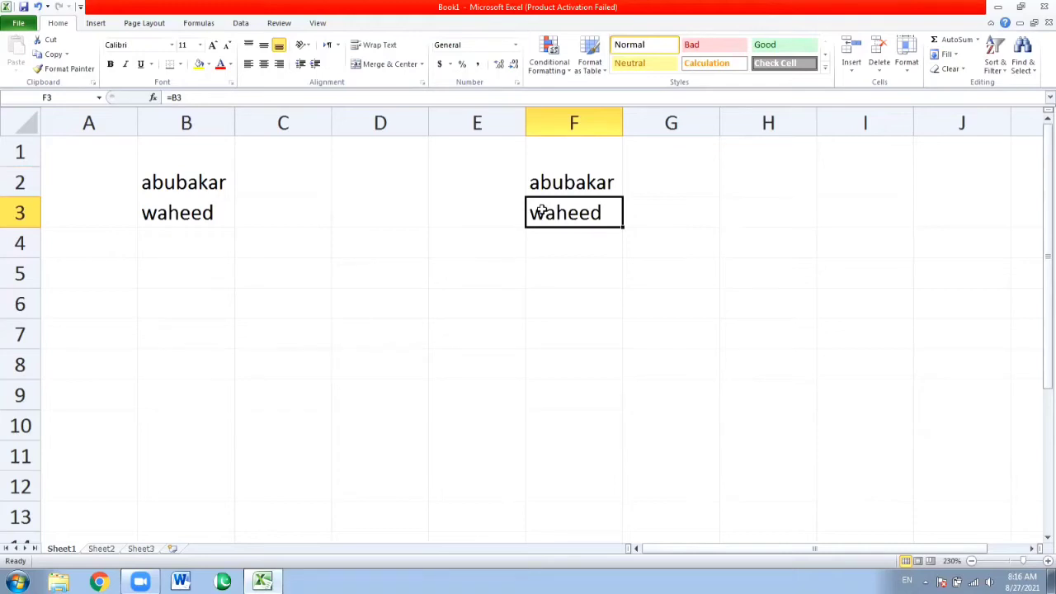
key("Up")
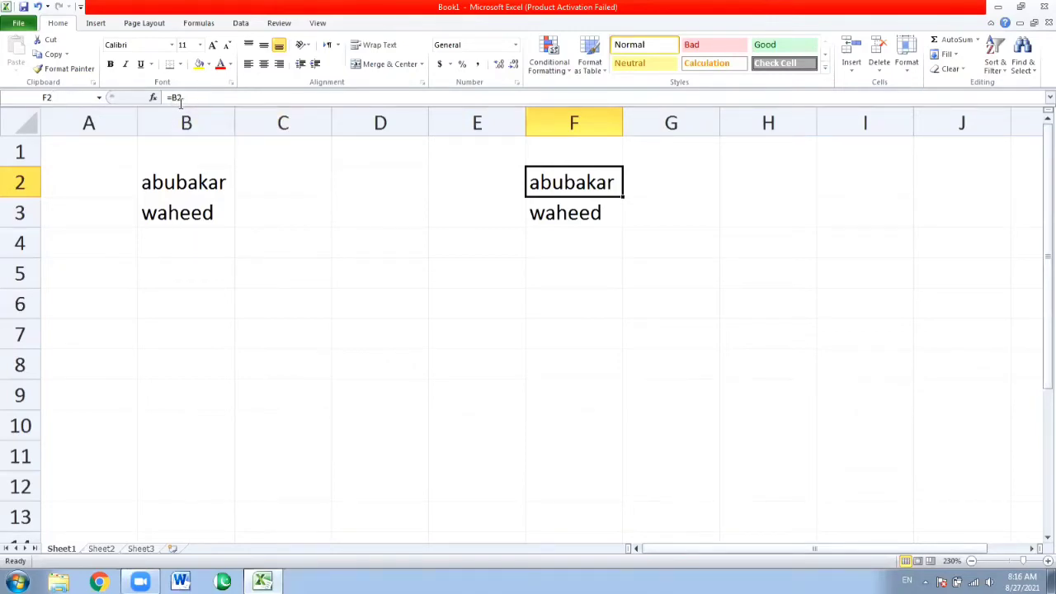
key("Down")
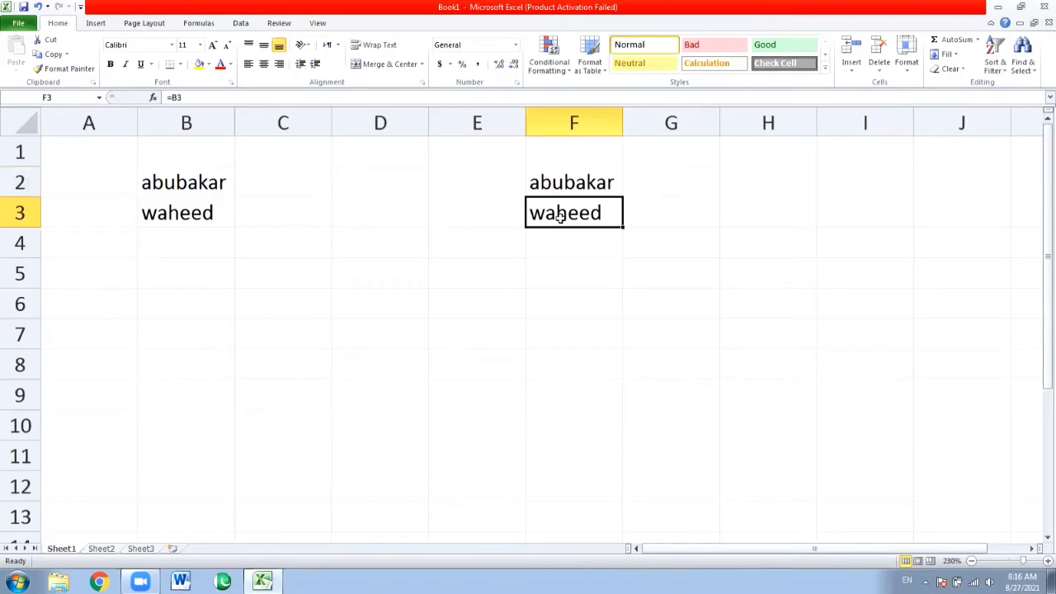
Clear the filled-down formula in cell F3 and replace it with a pasted copy of the formula from F2
key("Down")
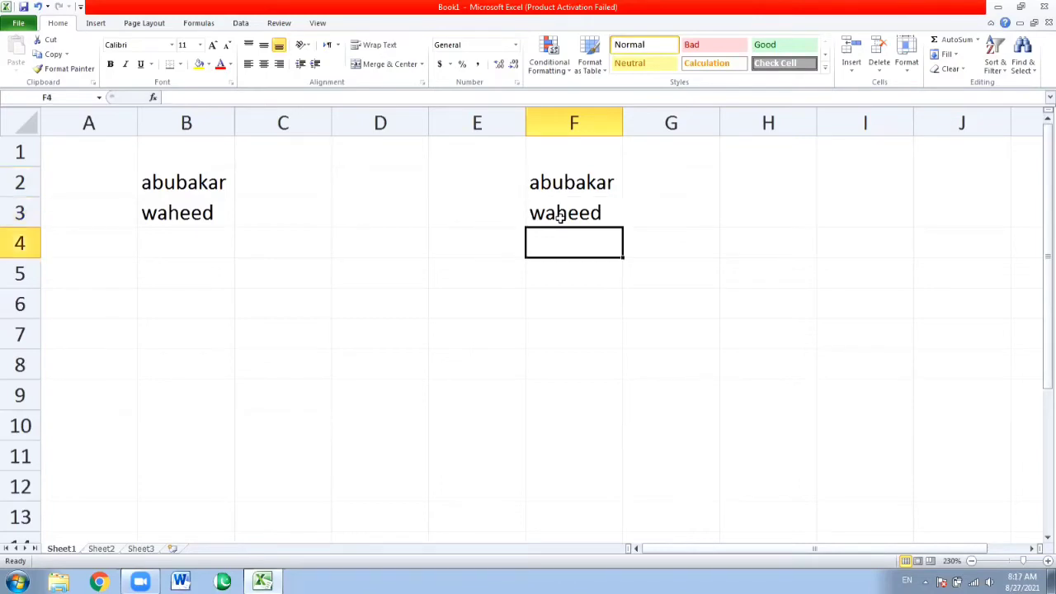
key("Up")
key("BackSpace")
key("Up")
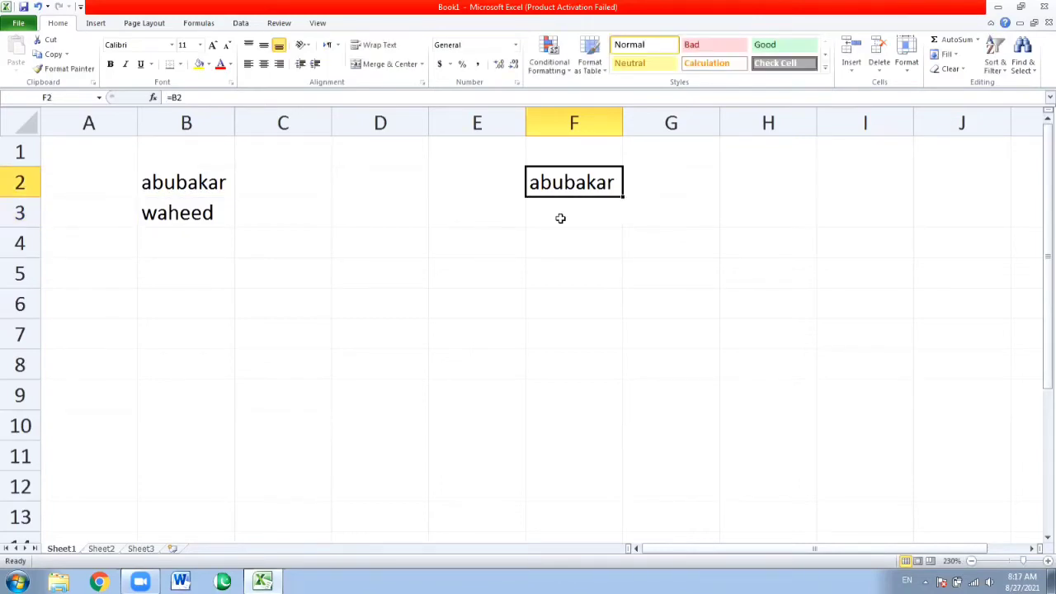
key("ctrl+c")
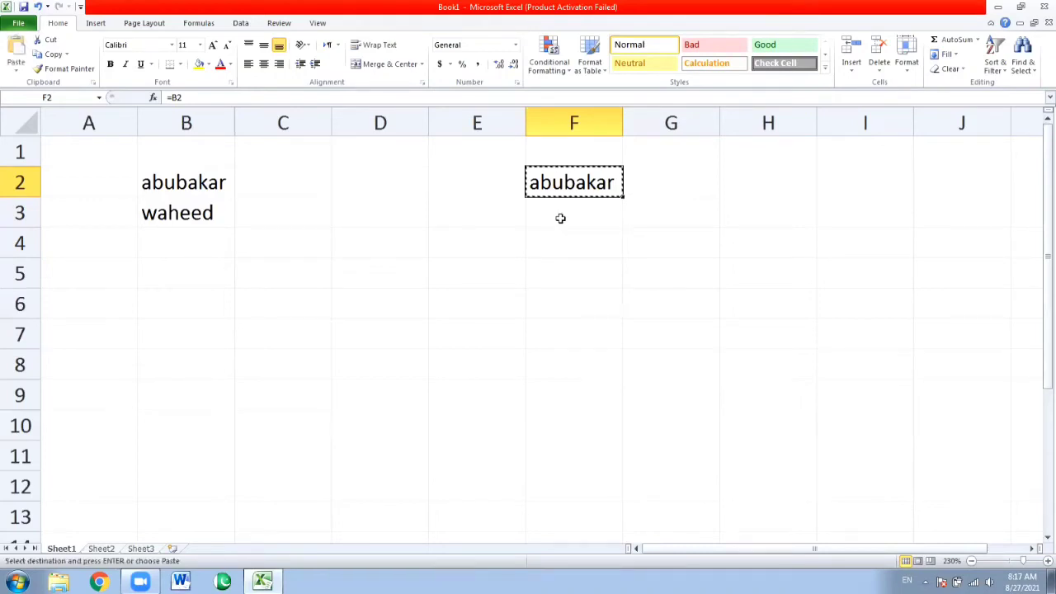
key("Down")
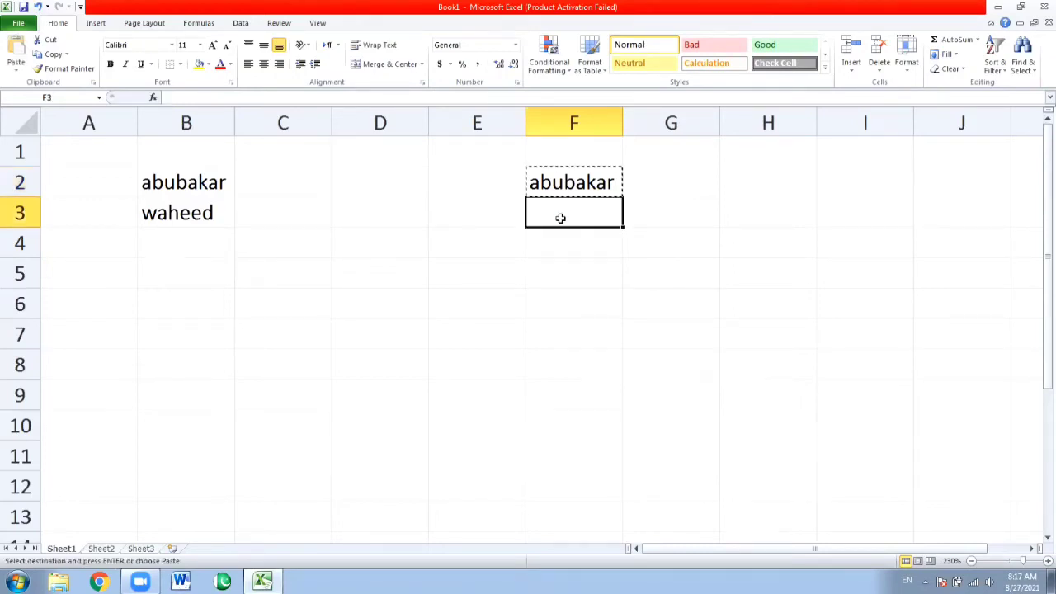
key("ctrl+v")
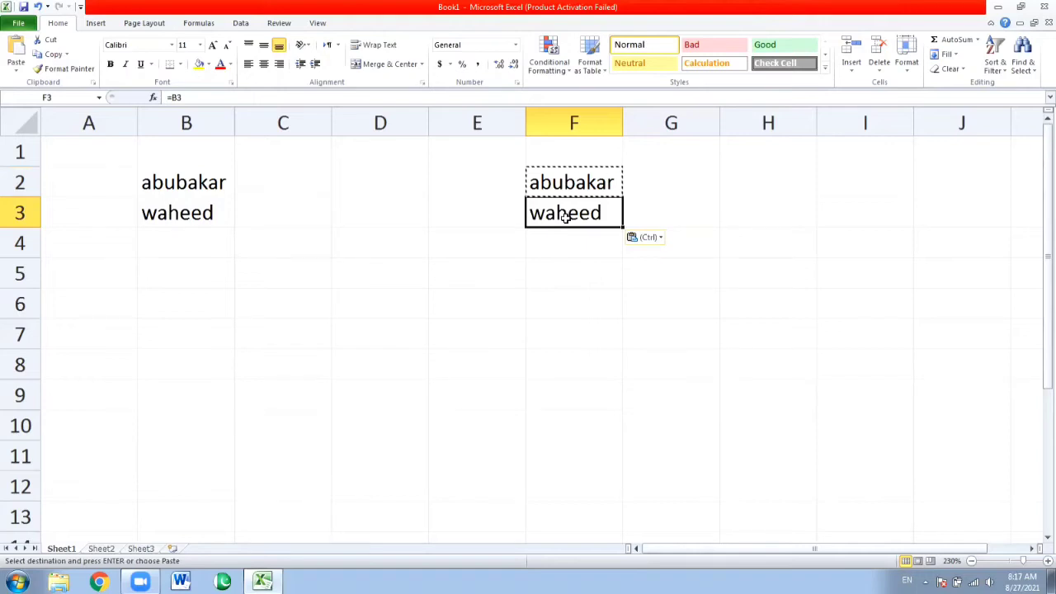
key("Escape")
key("ctrl+s")
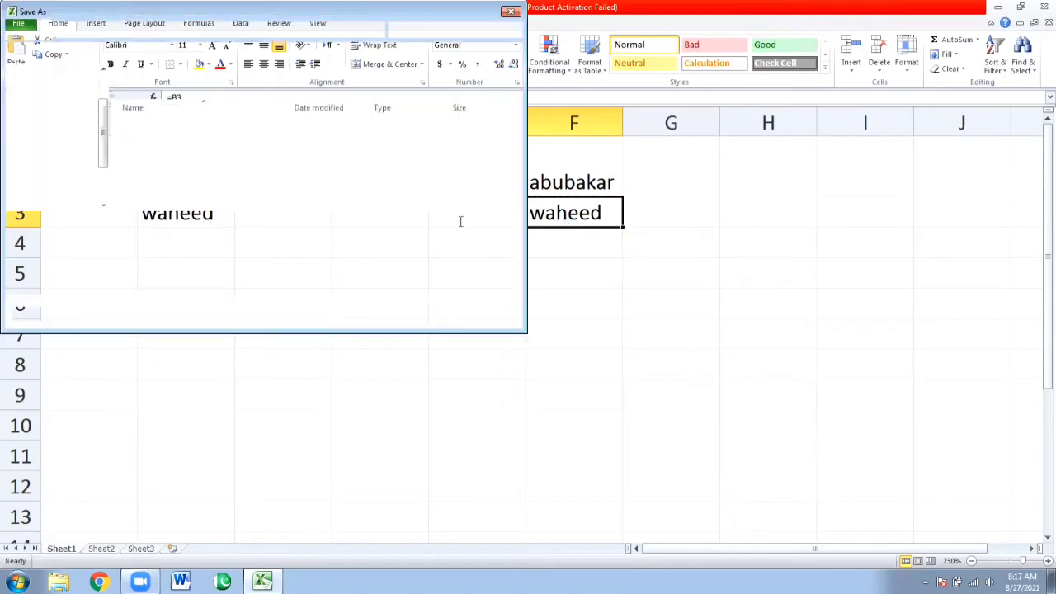
key("Escape")
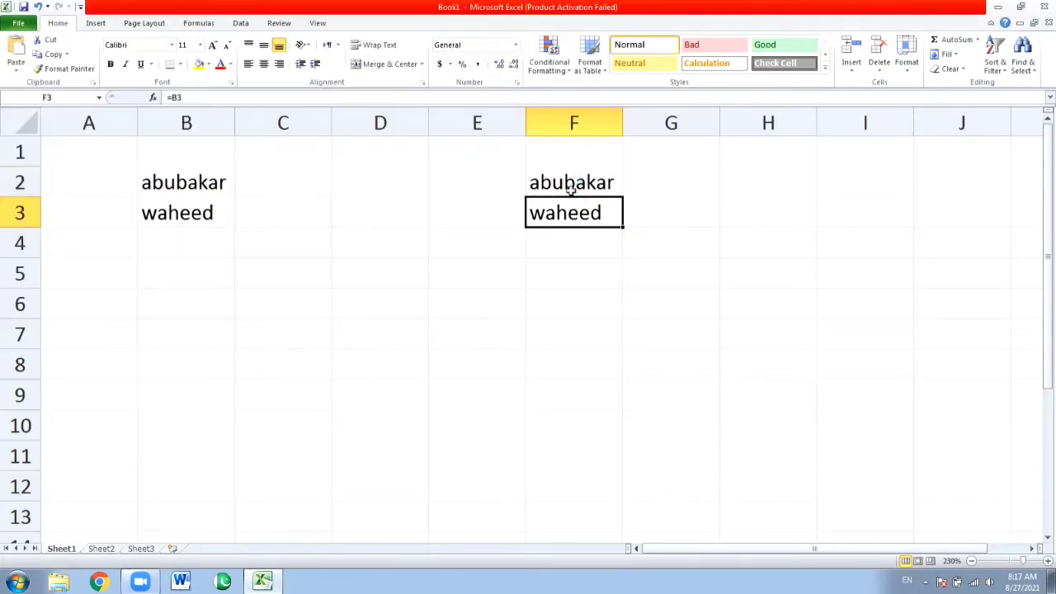
Copy the formula from cell F2 again, empty cell F3 and paste the copy there
left_click(571, 189)
key("ctrl+c")
key("Down")
key("Delete")
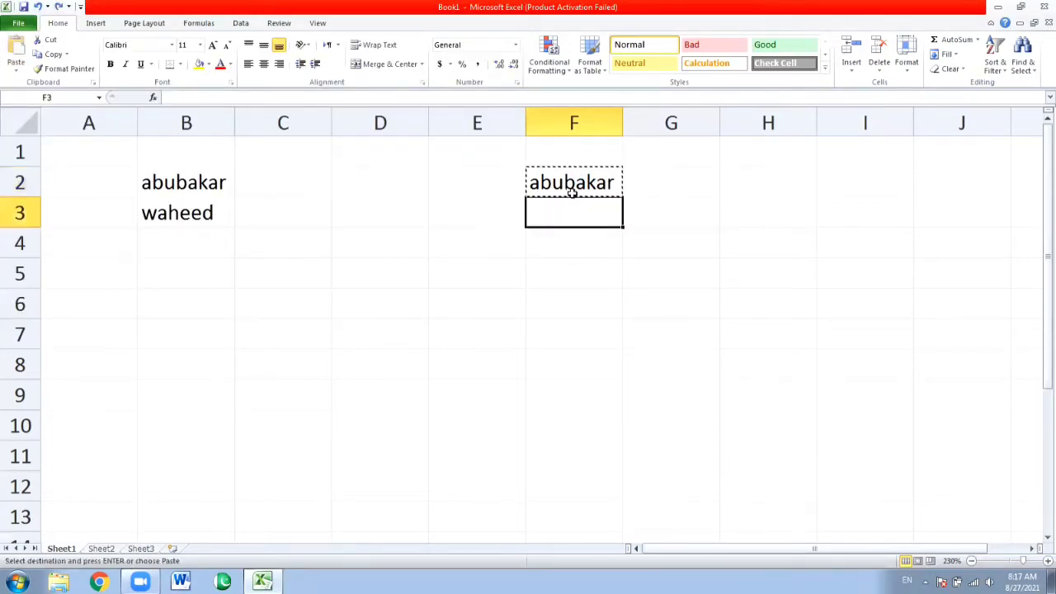
key("Return")
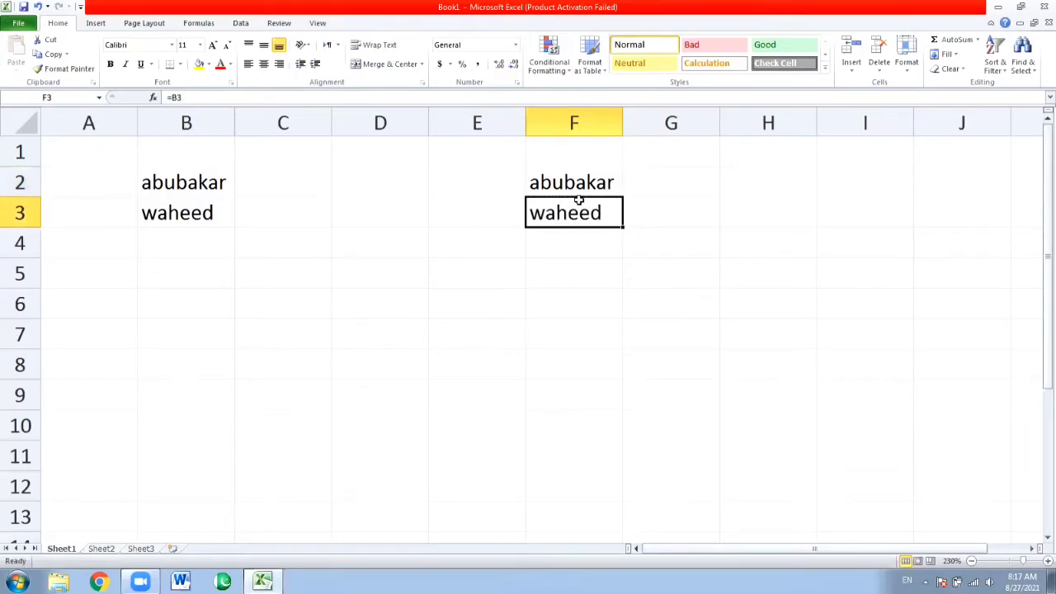
Clear the pasted formula from cell F3 and keep the formula in F2 as it is
key("BackSpace")
key("Up")
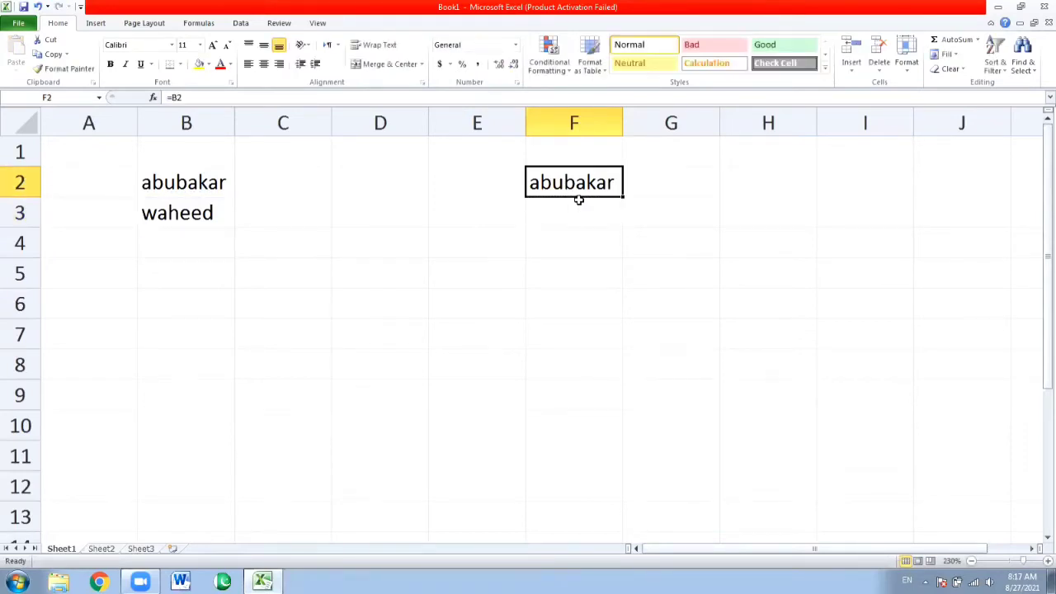
key("F2")
key("Return")
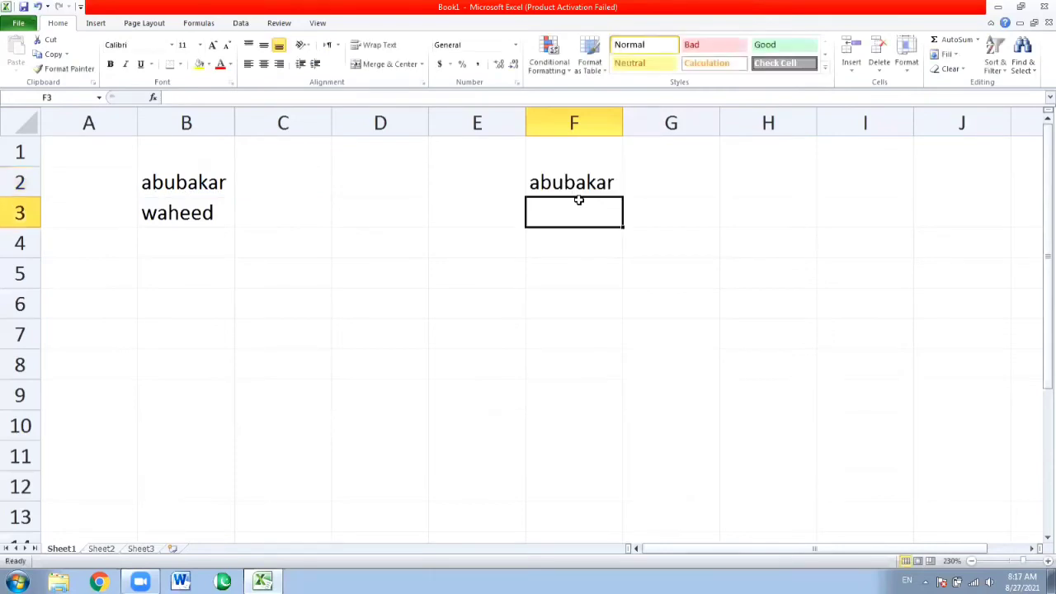
Delete the second name from cell B3 and select cell B2
left_click(172, 201)
key("BackSpace")
key("Up")
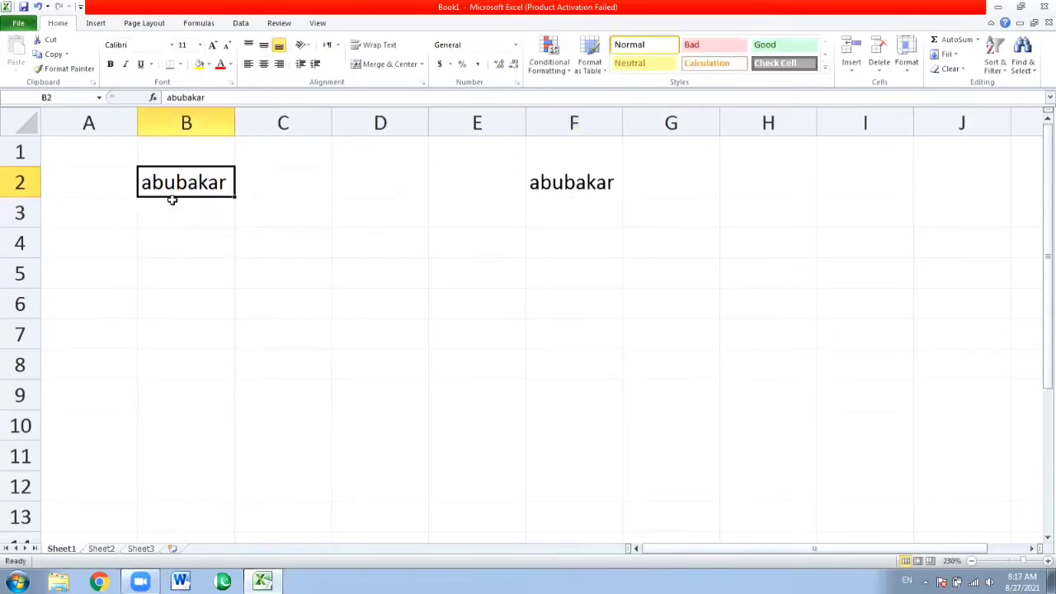
Copy the text inside cell B2, paste it into cell B3 and undo the entry
left_click(211, 99)
double_click(196, 98)
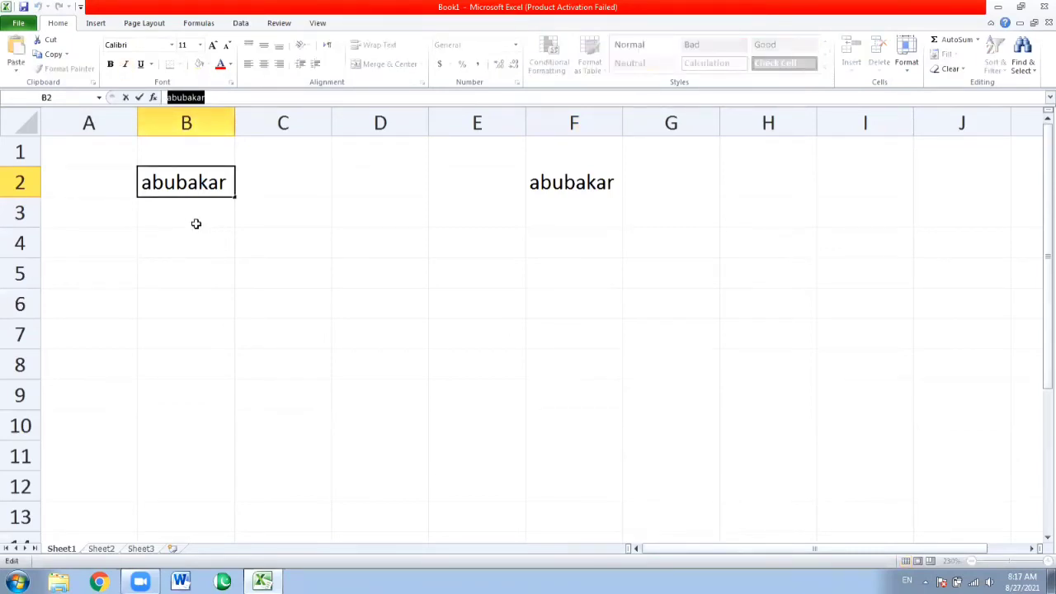
left_click(195, 223)
key("ctrl+v")
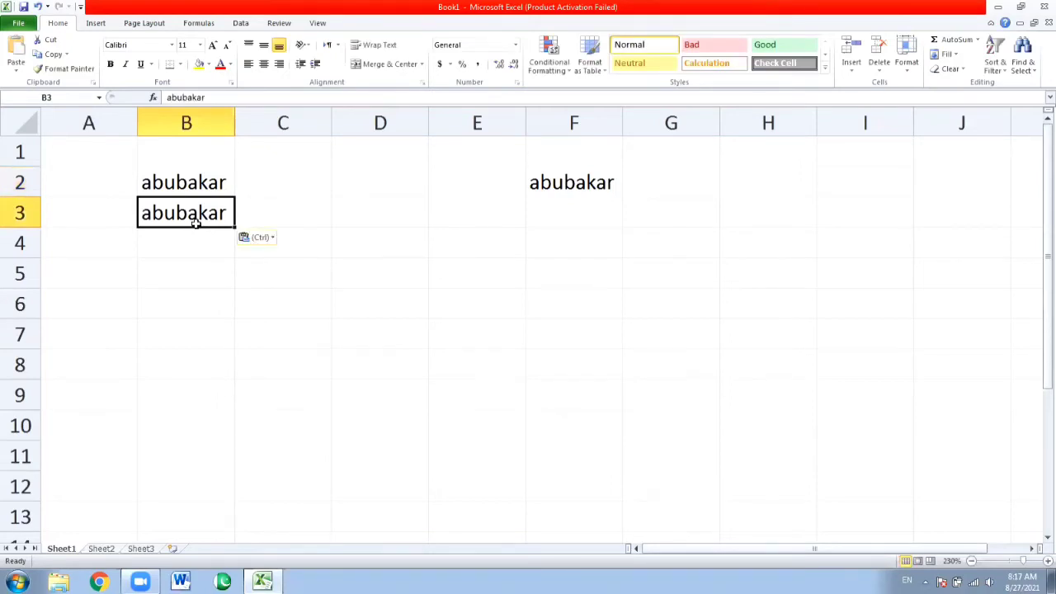
key("BackSpace")
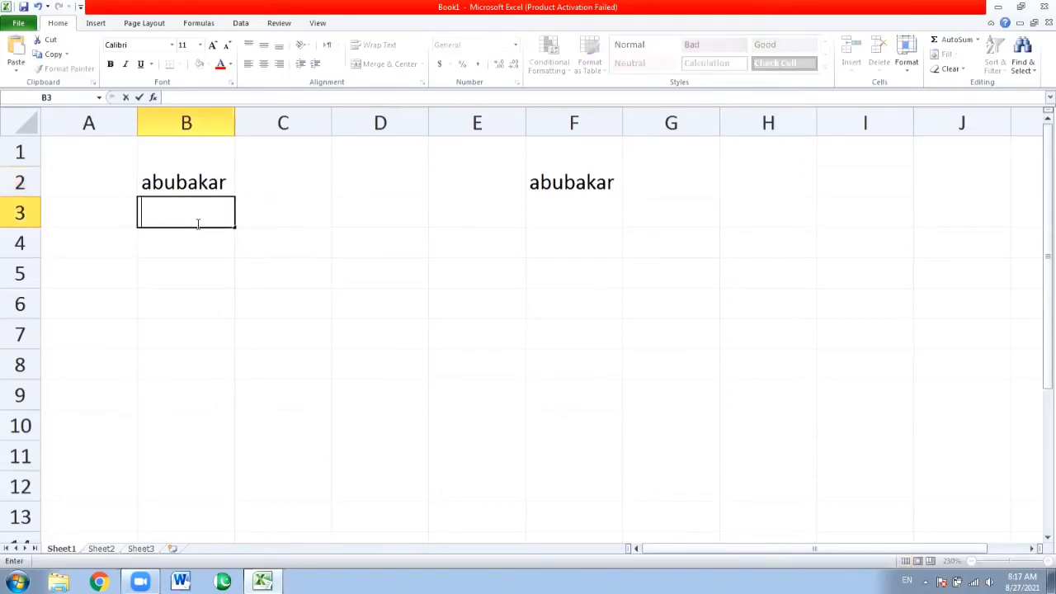
key("ctrl+z")
key("ctrl+z")
key("ctrl+z")
key("ctrl+z")
key("ctrl+z")
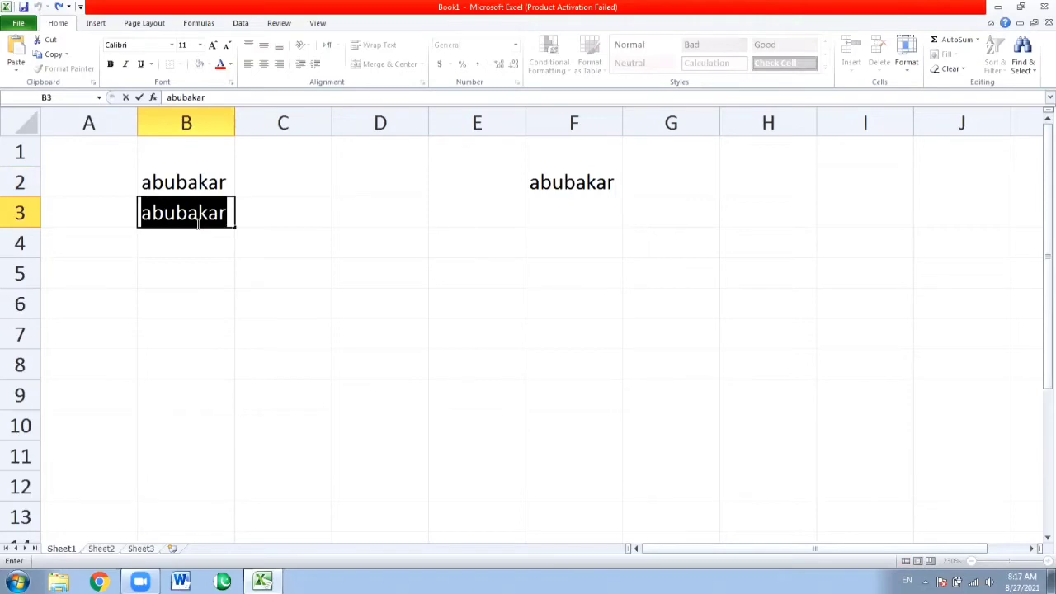
Enter a second person's name in cell B3
key("Tab")
left_click(196, 224)
type("wa")
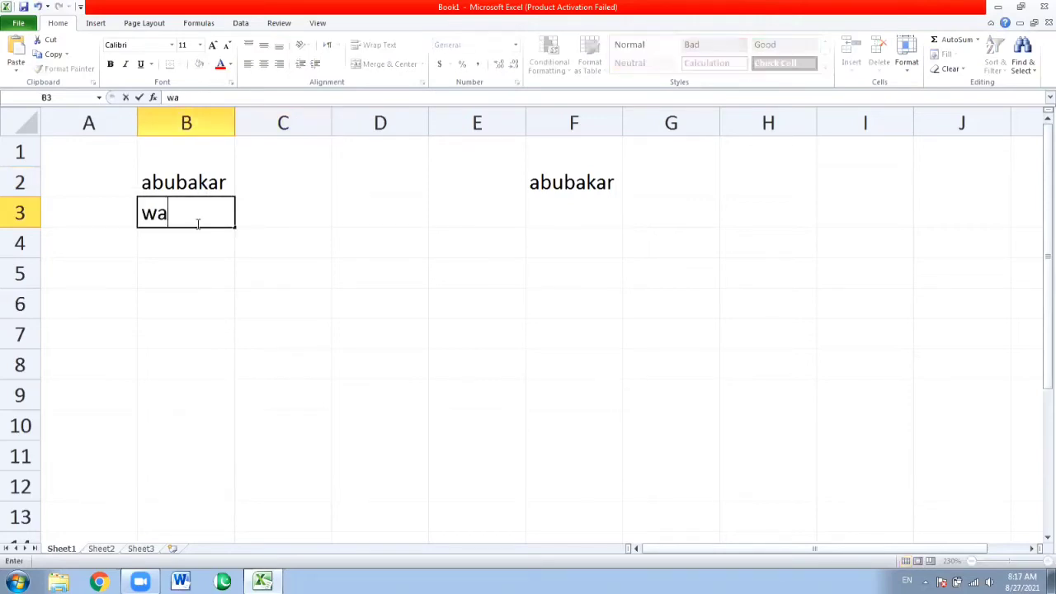
type("heed")
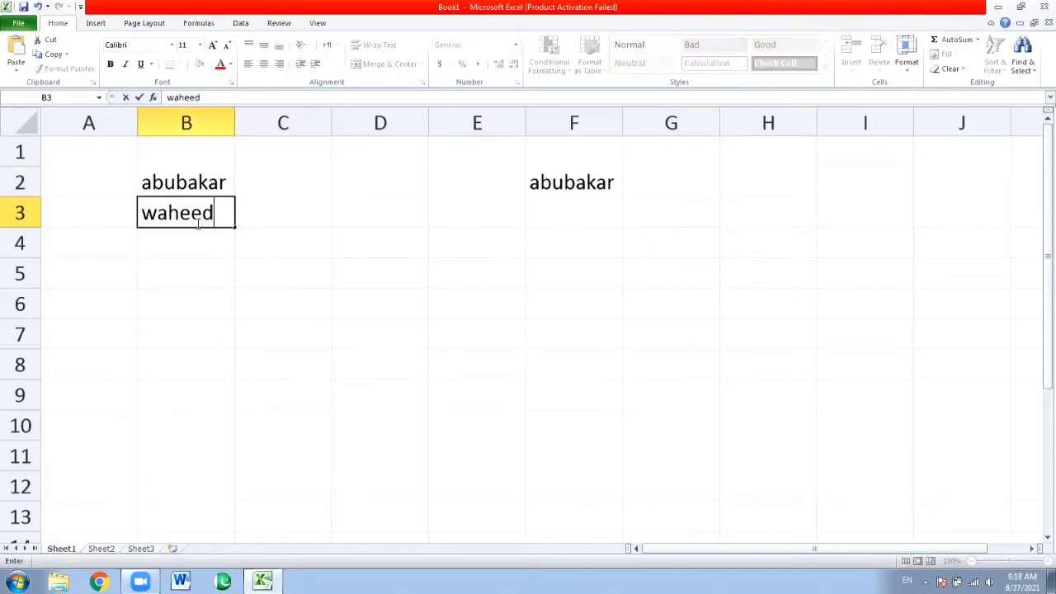
key("Return")
Copy the formula text =B2 from inside cell F2 and enter it unchanged in cell F3
key("Right")
key("Right")
key("Right")
key("Right")
key("Up")
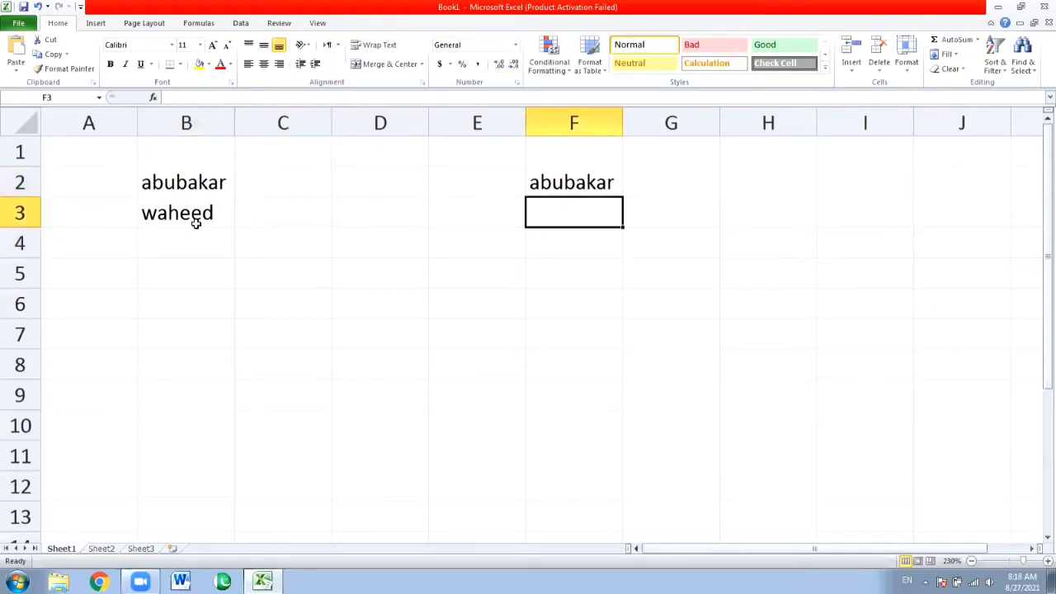
key("Up")
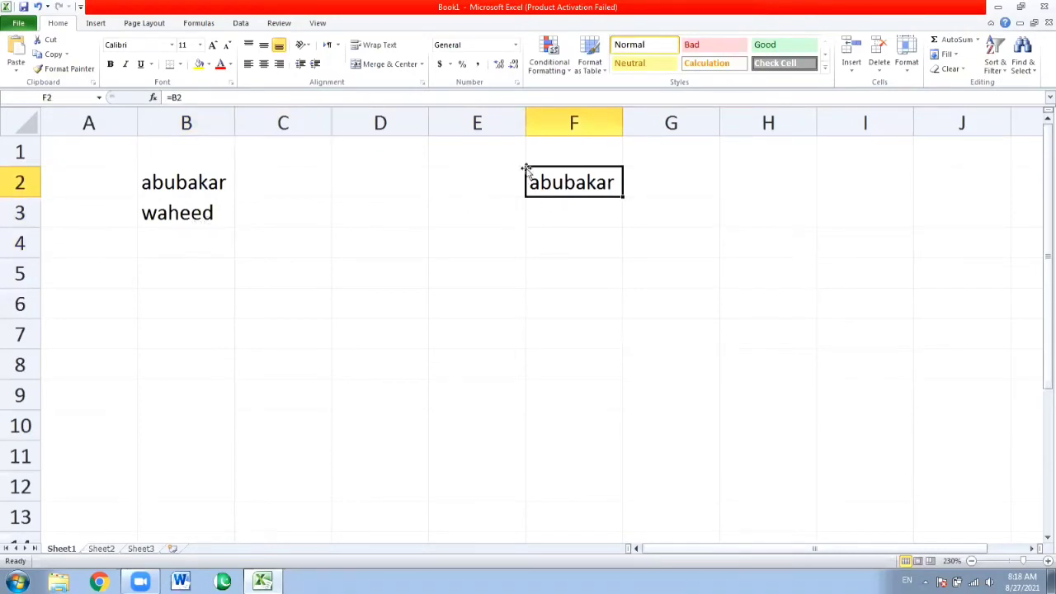
key("F2")
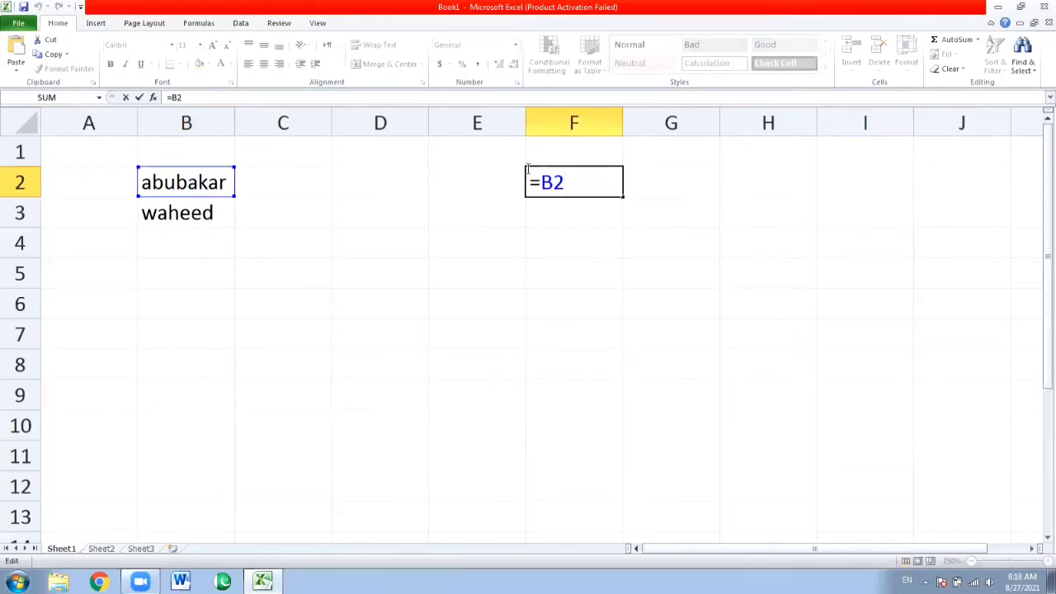
key("shift+Left")
key("shift+Left")
key("shift+Left")
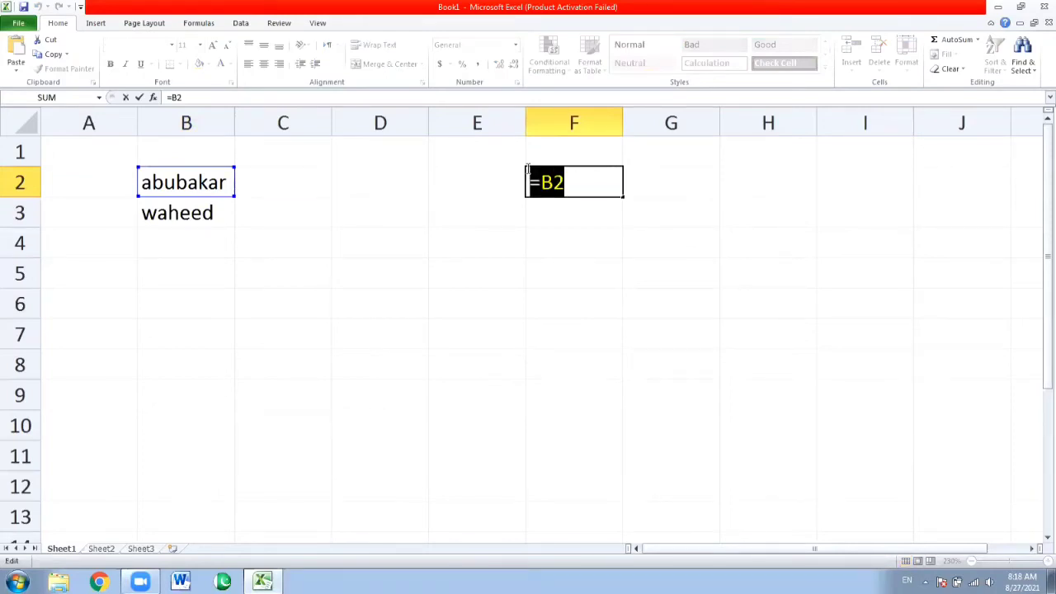
key("Return")
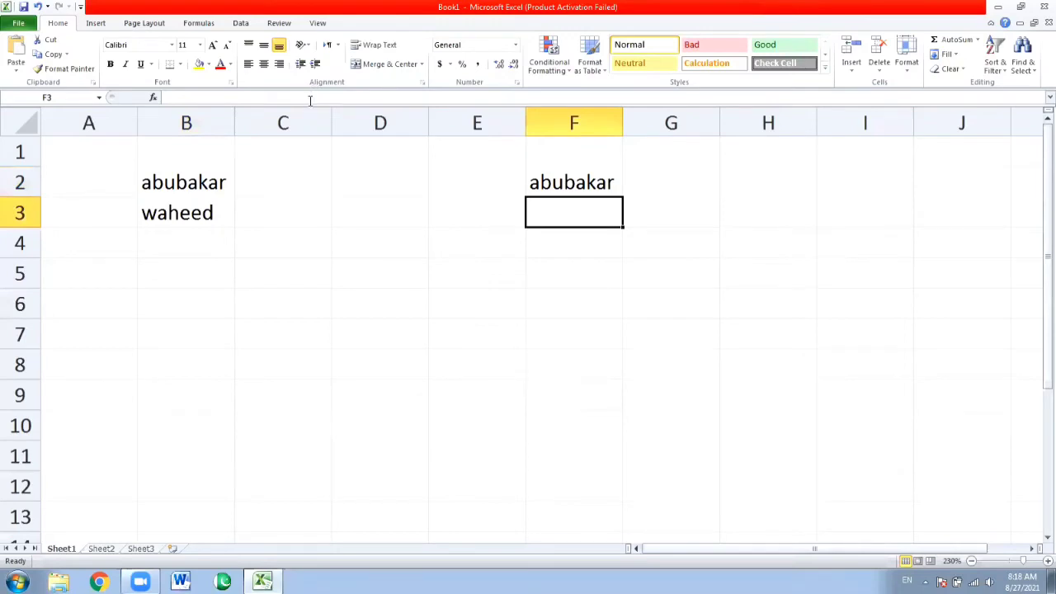
left_click(310, 100)
type("=B2")
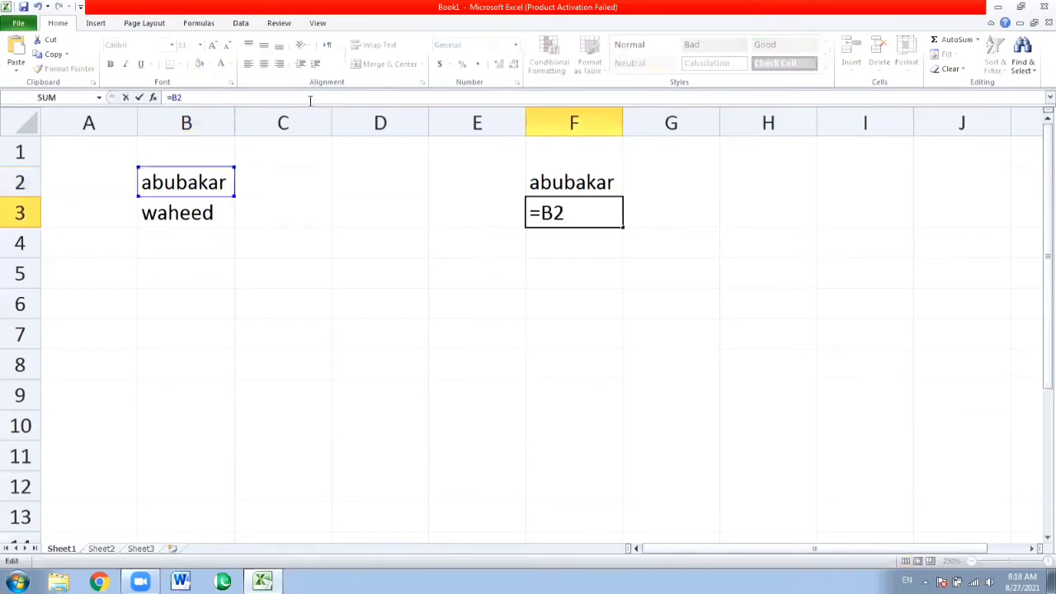
key("Return")
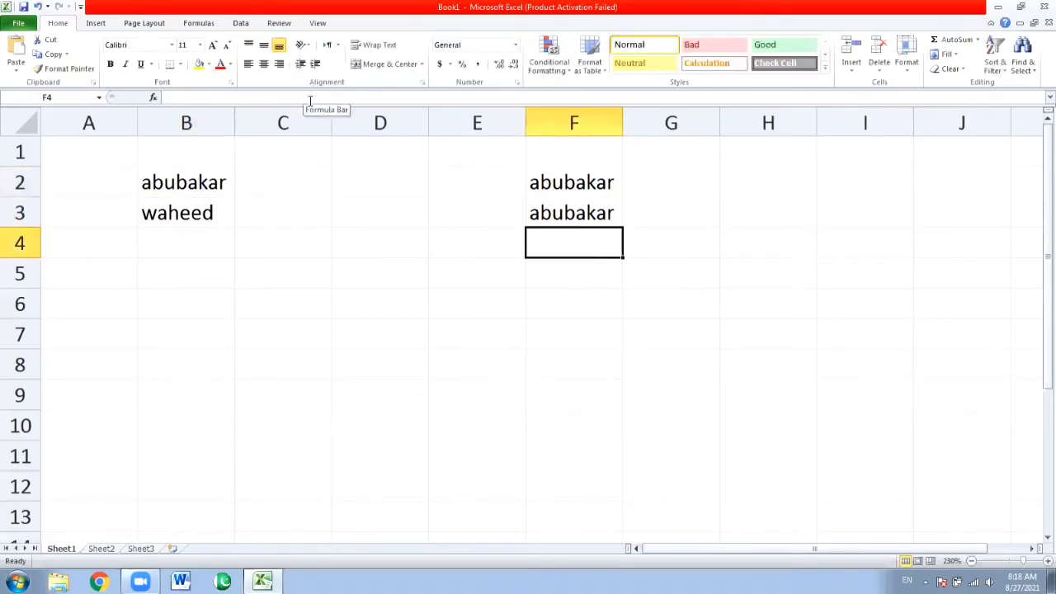
Clear the =B2 formula from cell F3 and keep that cell selected
key("Up")
key("BackSpace")
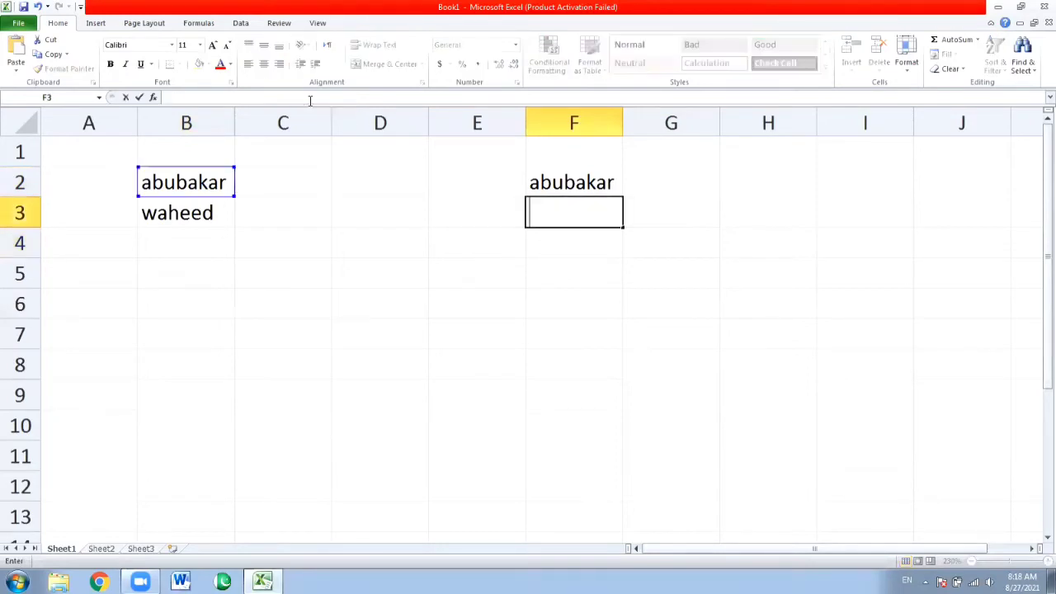
key("Return")
key("Up")
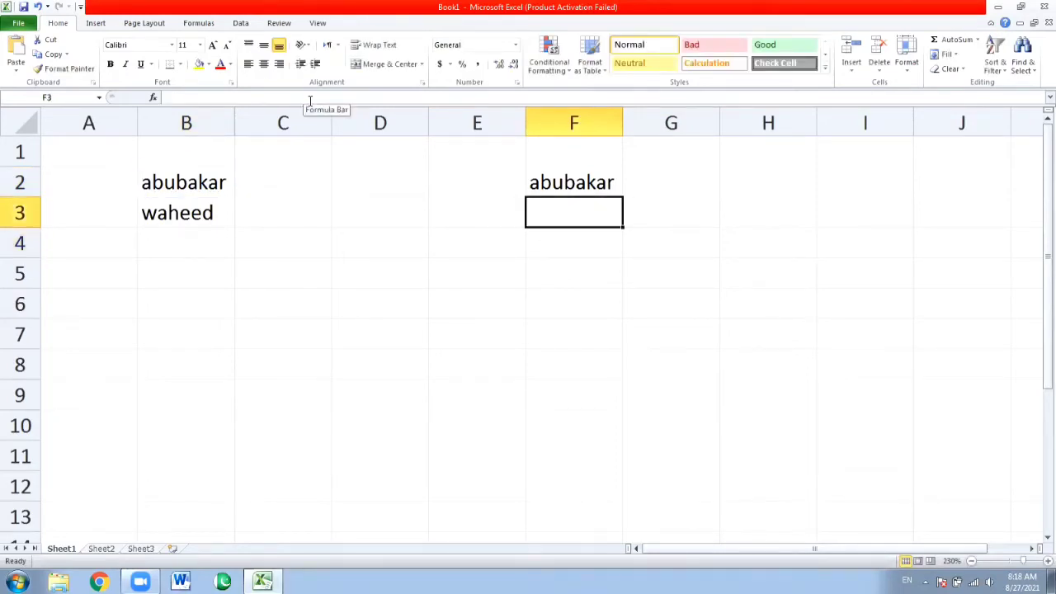
Copy the formula text =B2 from cell F2 again and paste it while editing cell F3 directly
key("Up")
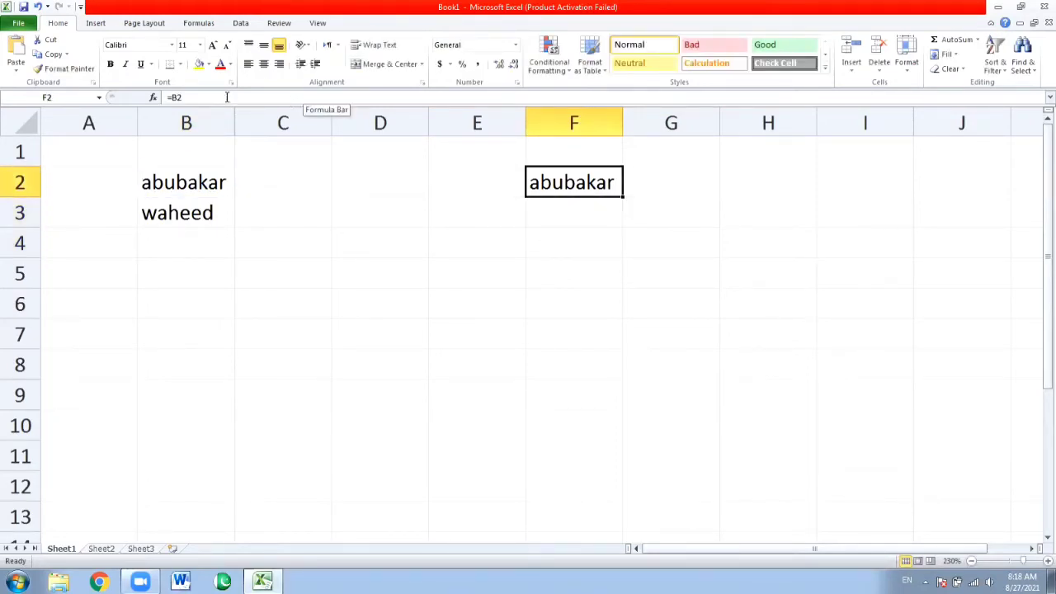
key("F2")
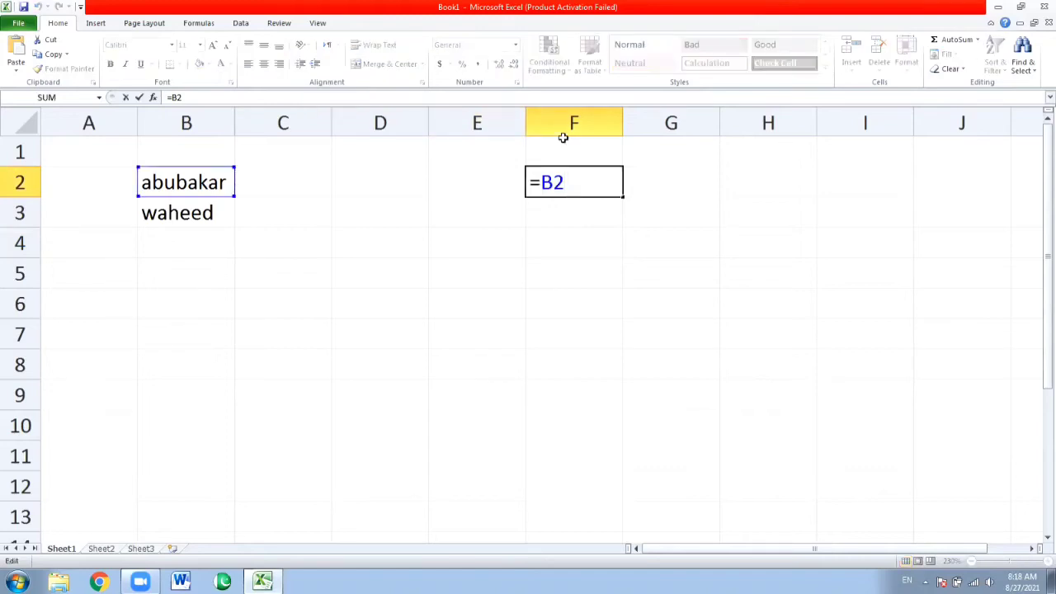
key("shift+Left")
key("shift+Left")
key("shift+Left")
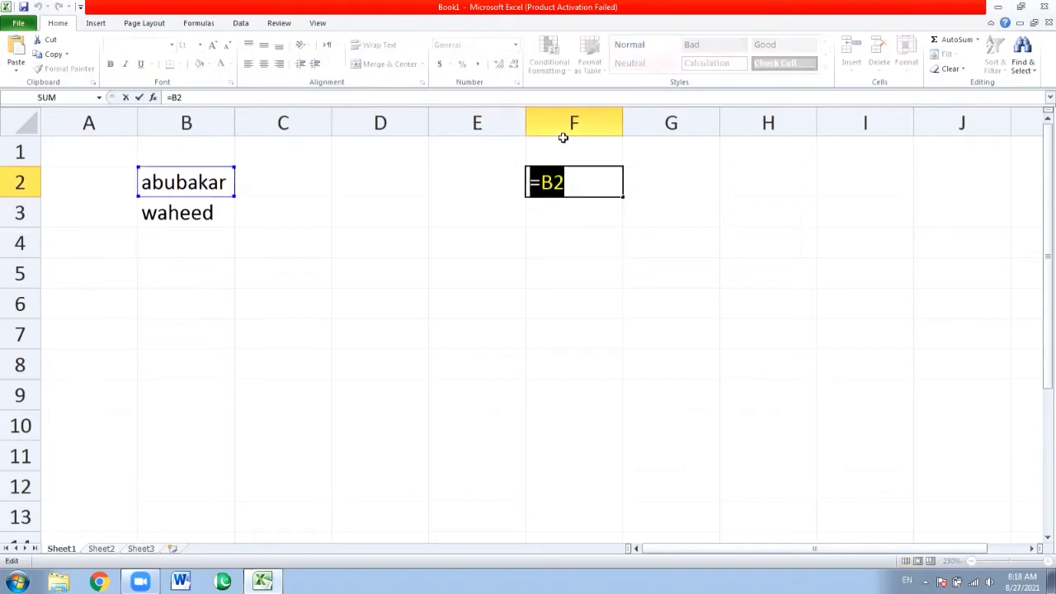
key("Return")
key("F2")
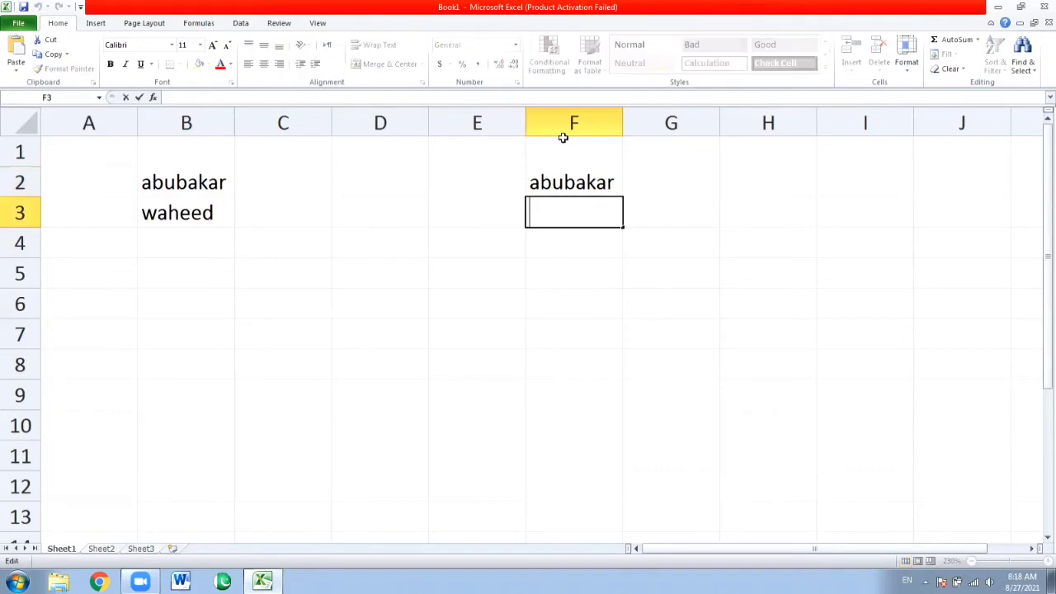
type("=B2")
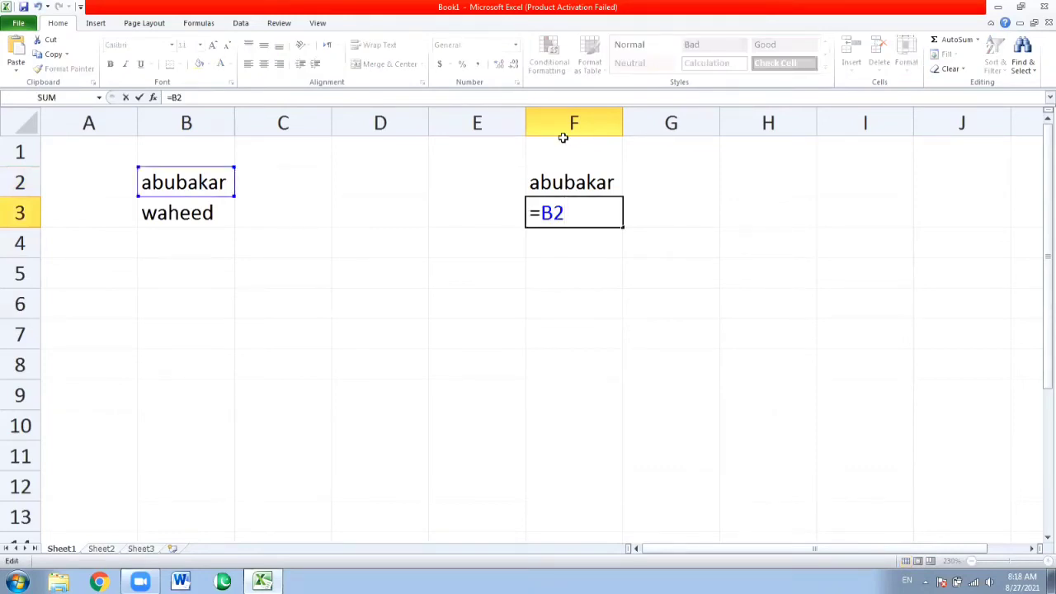
key("Return")
Empty cell F3 by removing the second pasted =B2 formula
key("Up")
key("BackSpace")
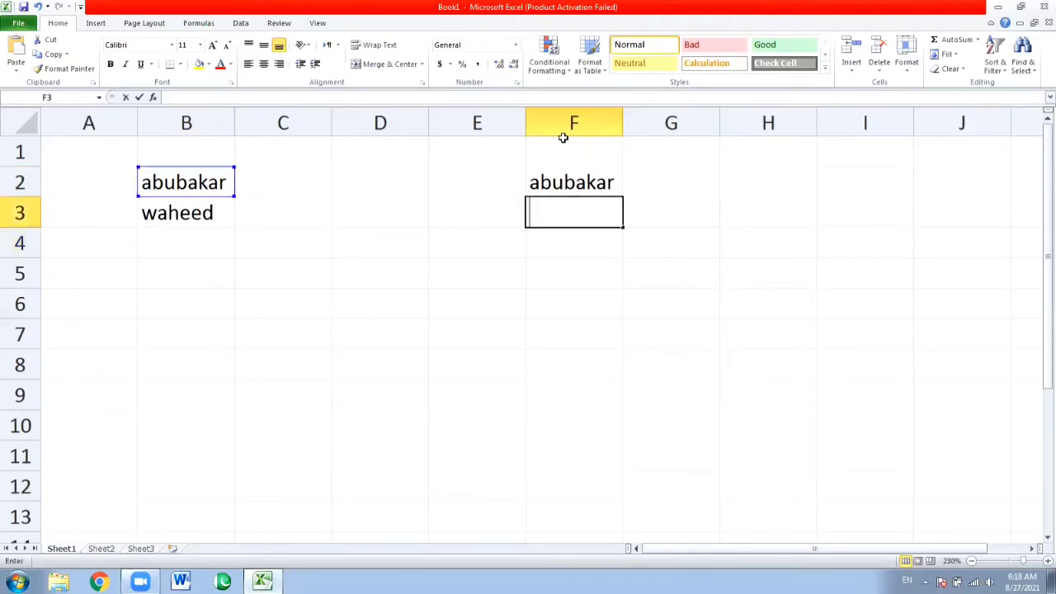
key("Return")
Copy the whole cell F2 and paste it into cell F3 so the link formula becomes =B3
key("Up")
key("Up")
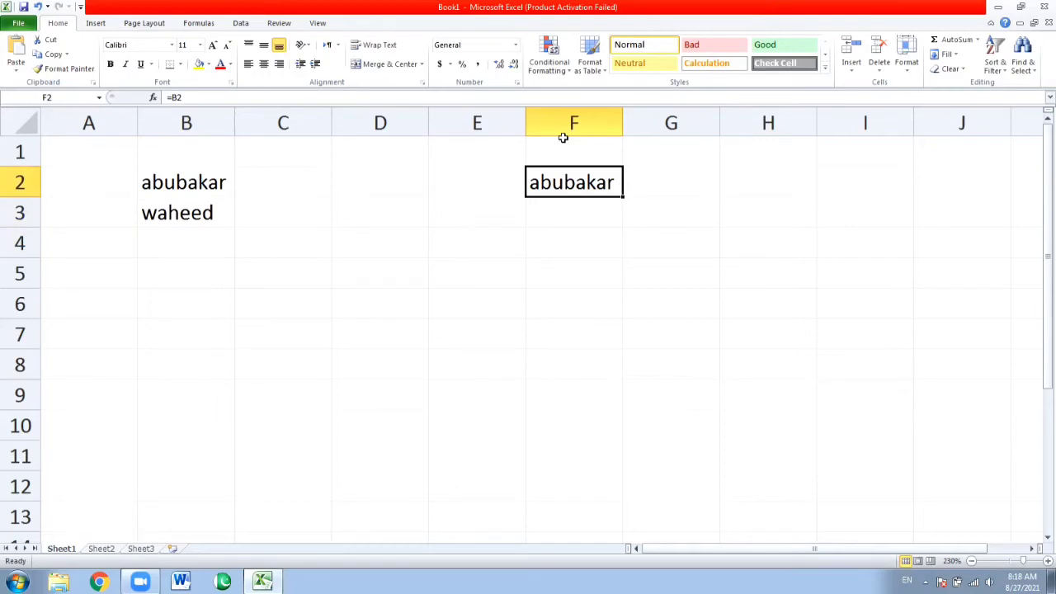
key("ctrl+c")
key("Down")
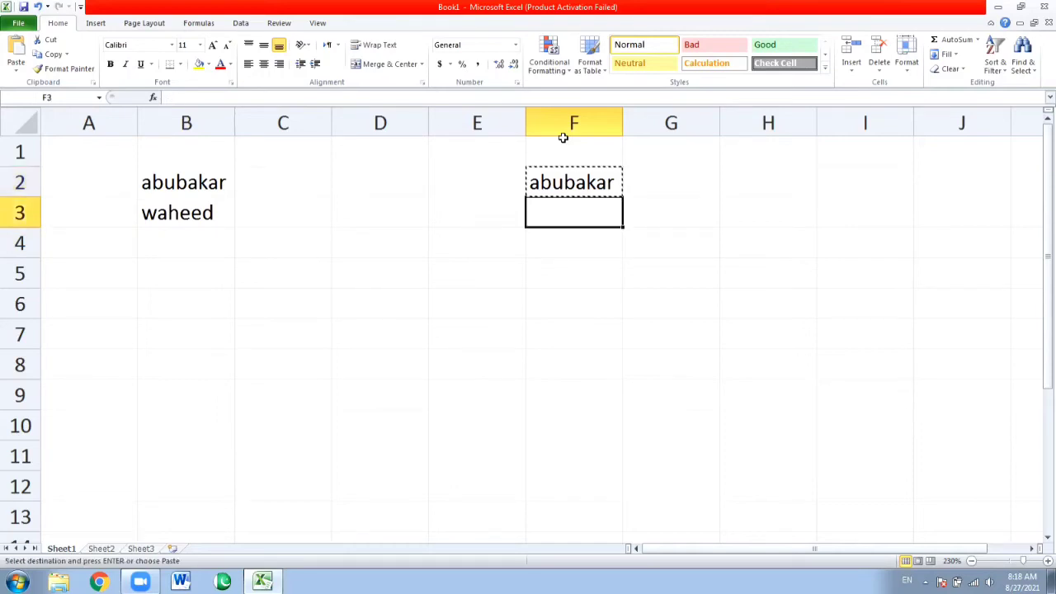
key("ctrl+v")
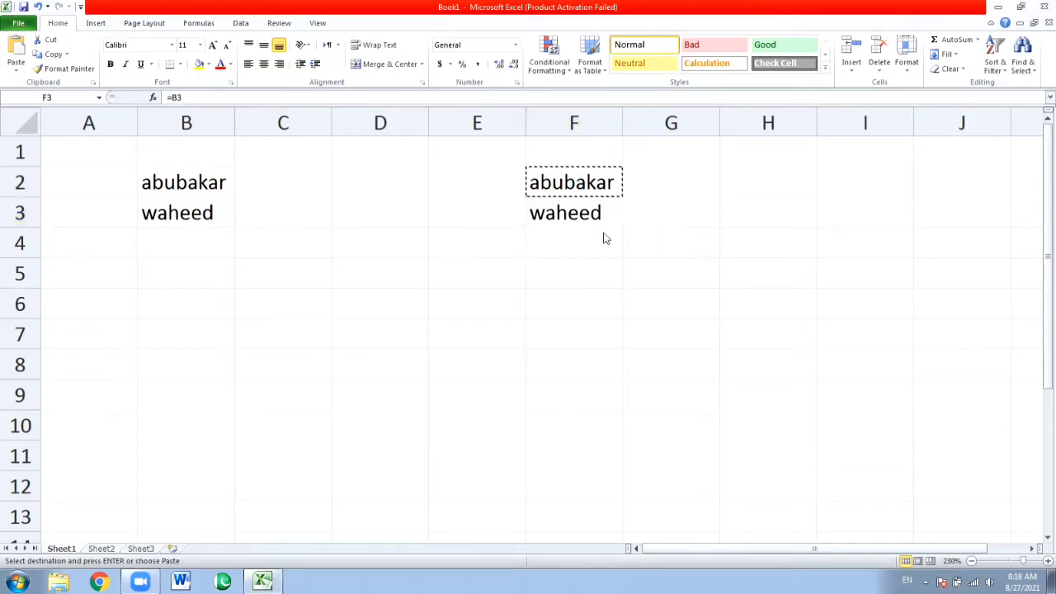
left_click(550, 213)
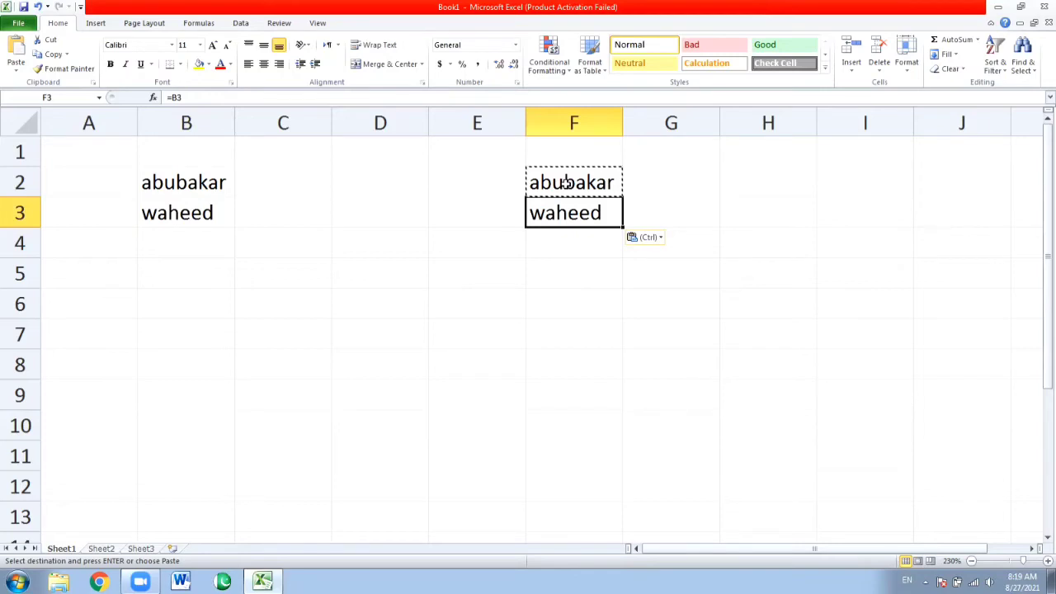
Delete the =B3 formula from cell F3 and end the copy mode on F2
key("Delete")
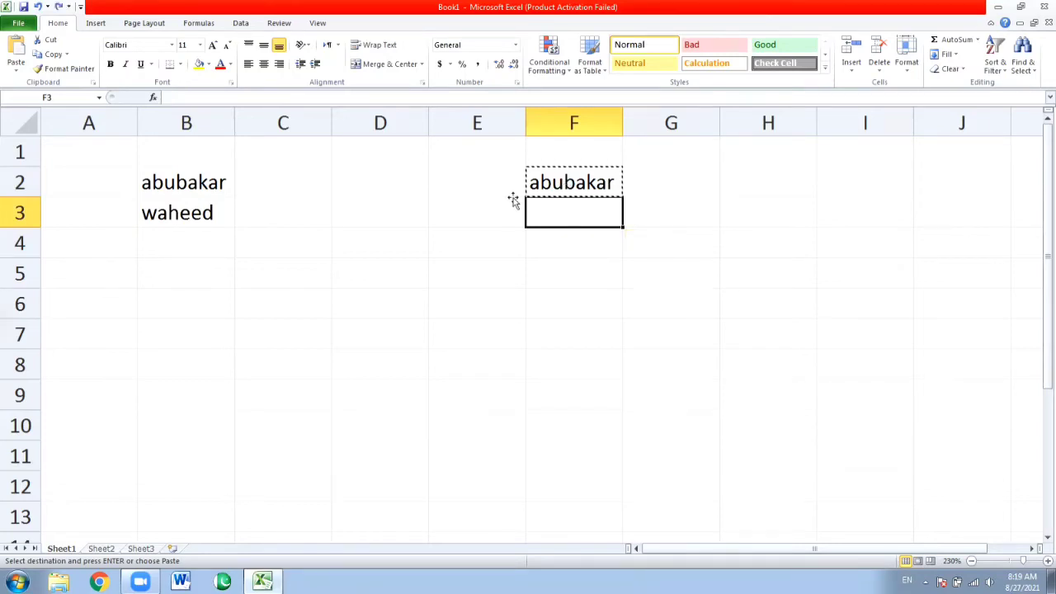
left_click(411, 207)
key("Escape")
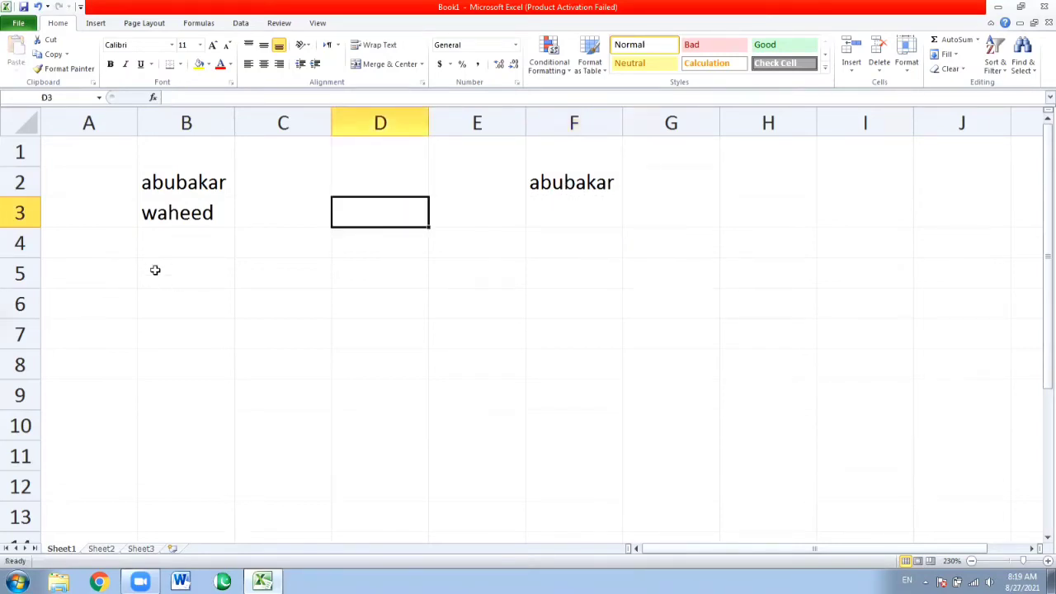
Enter a third person's full name in cell B4 and correct its spelling
left_click(181, 222)
left_click(184, 231)
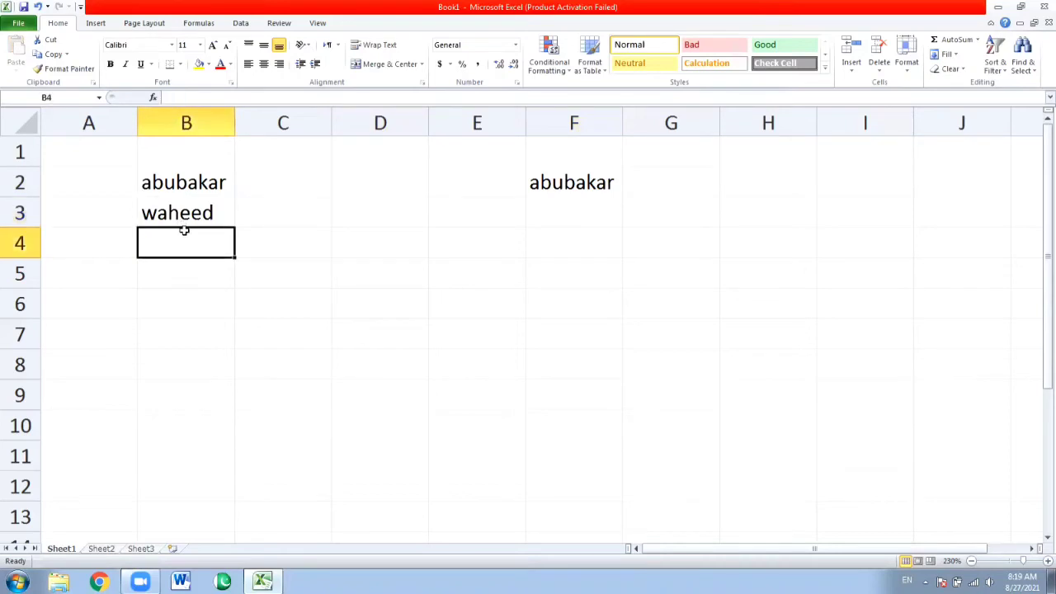
type("dauf")
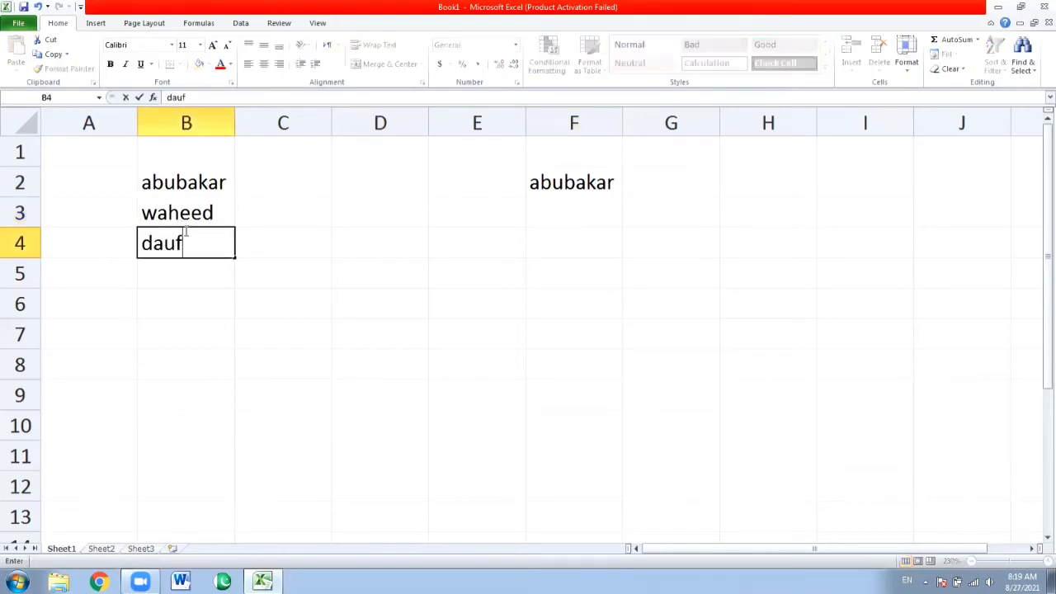
key("BackSpace")
type("ali")
key("Return")
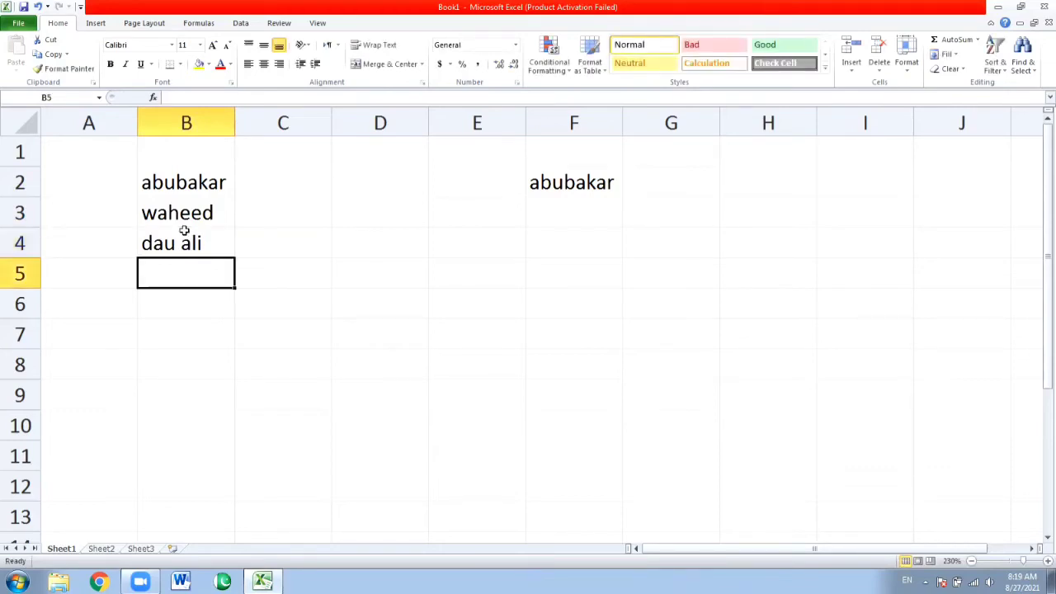
left_click(184, 231)
type("dd")
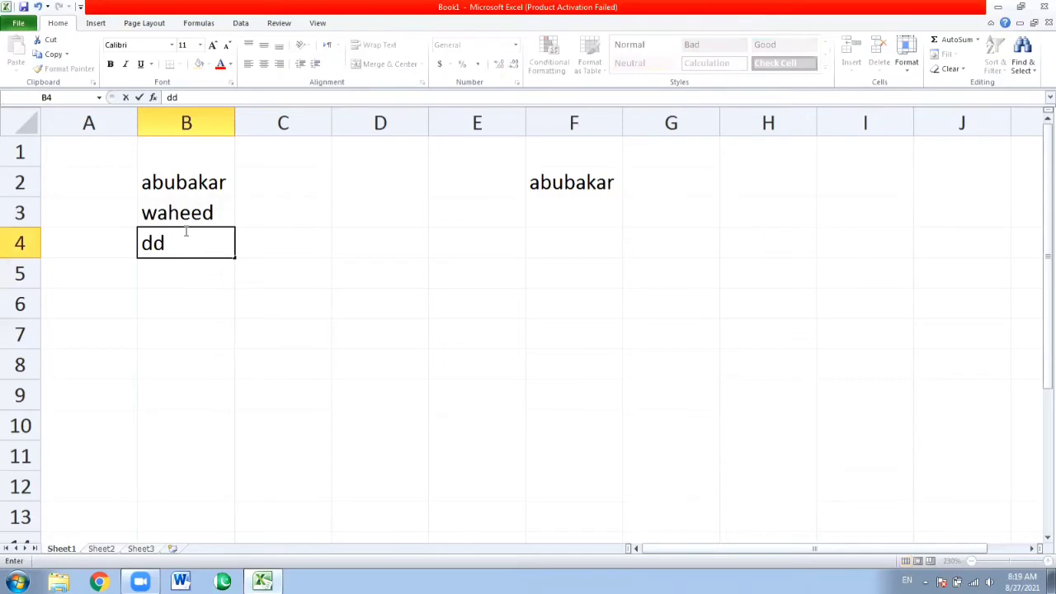
key("BackSpace")
type("aud ali")
key("Return")
Add two more people's names to the list in cells B5 and B6
type("amn")
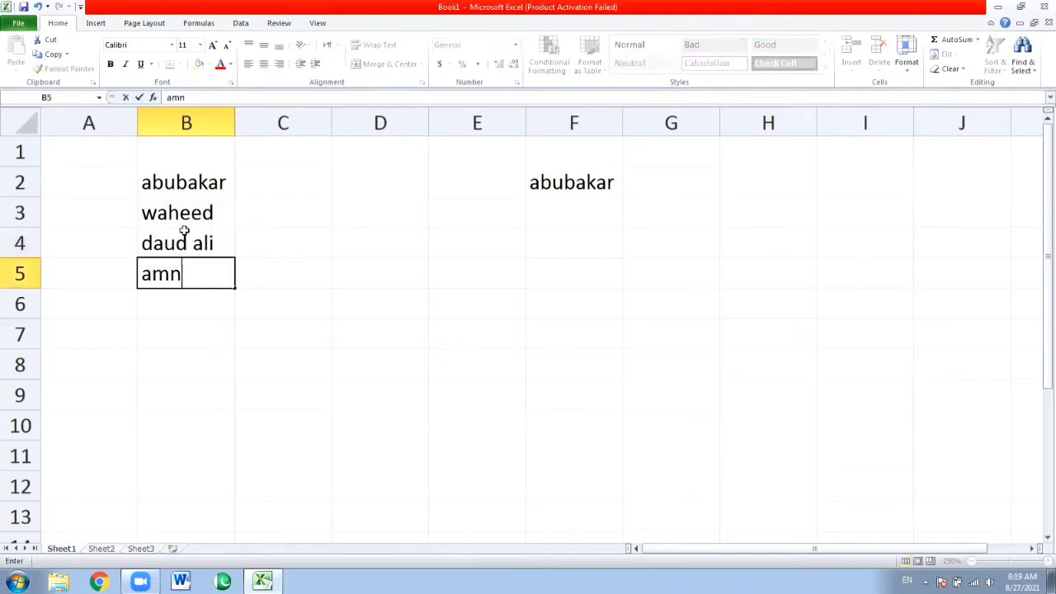
type("a")
key("Return")
type("aqs")
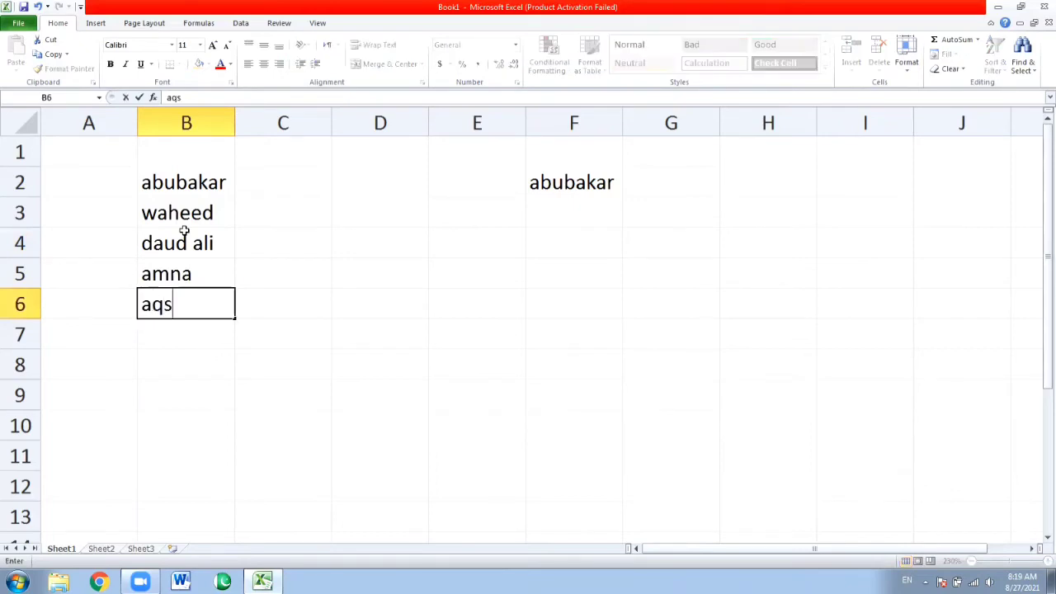
type("a")
key("Return")
Fill the =B2 link formula from cell F2 down through cell F13
key("Up")
key("Up")
key("Up")
key("Right")
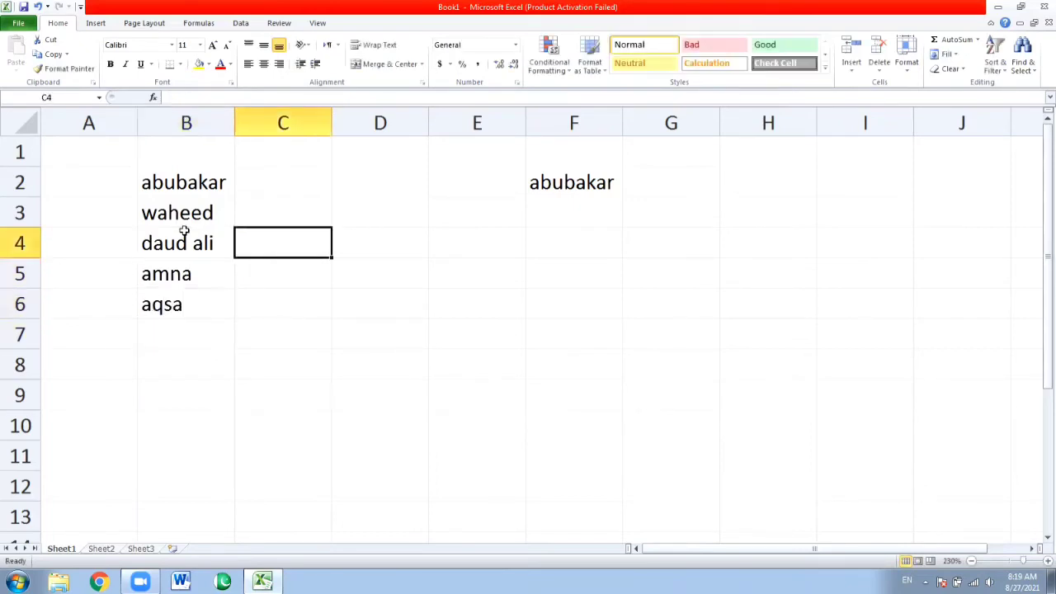
key("Right")
key("Right")
key("Right")
key("Up")
key("Up")
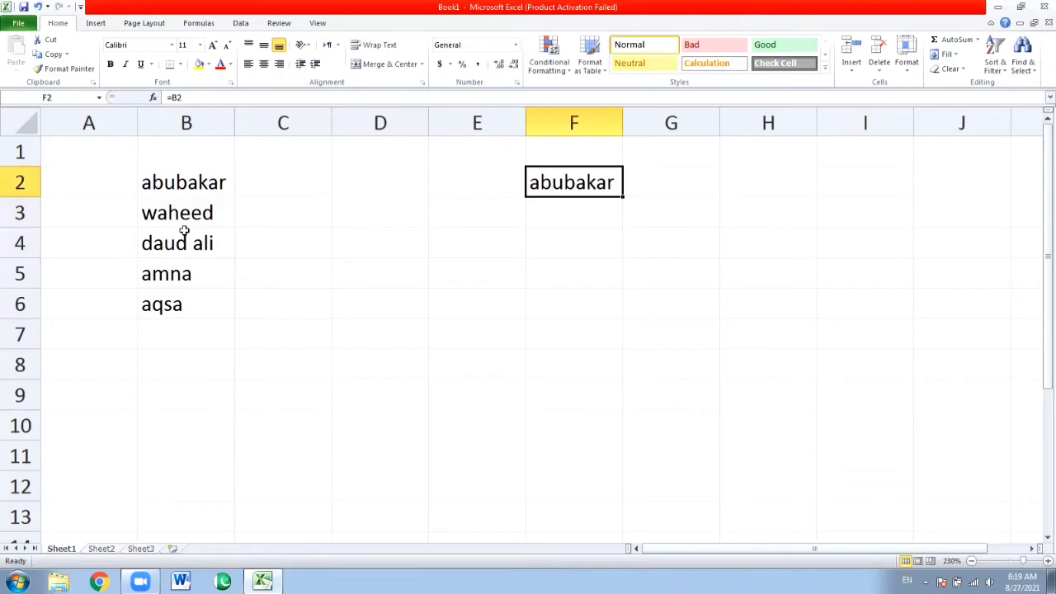
left_click(171, 184)
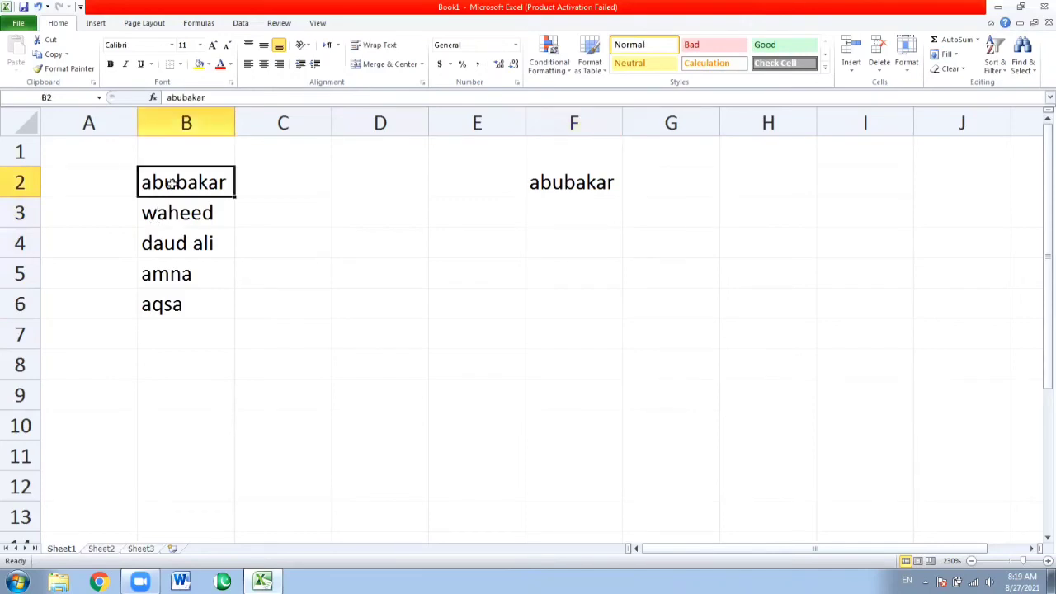
left_click(551, 180)
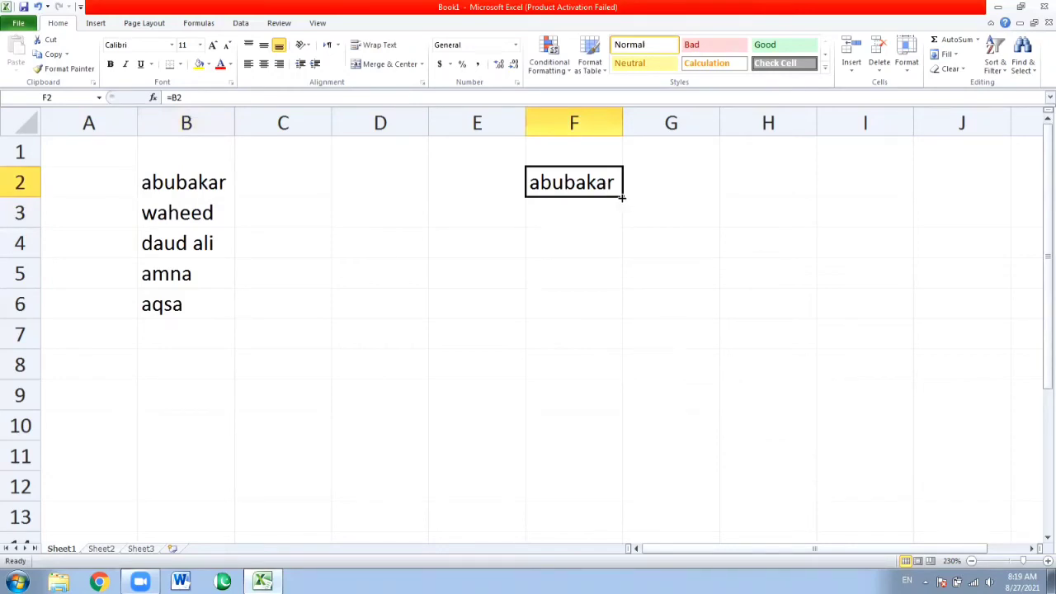
left_click_drag(622, 196, 615, 528)
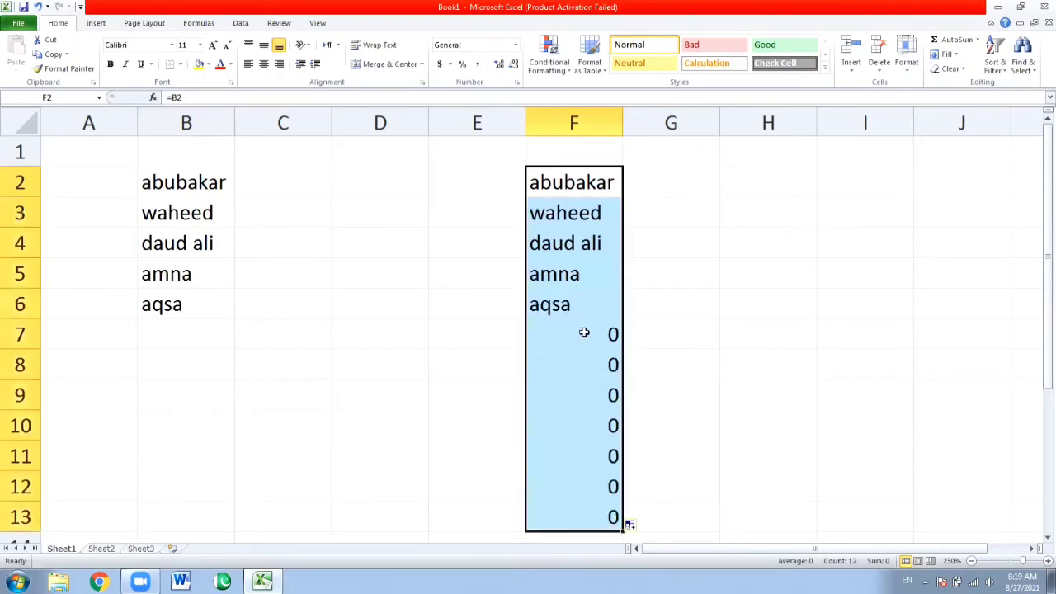
Check the filled link formulas in cells F2 to F4
left_click(569, 175)
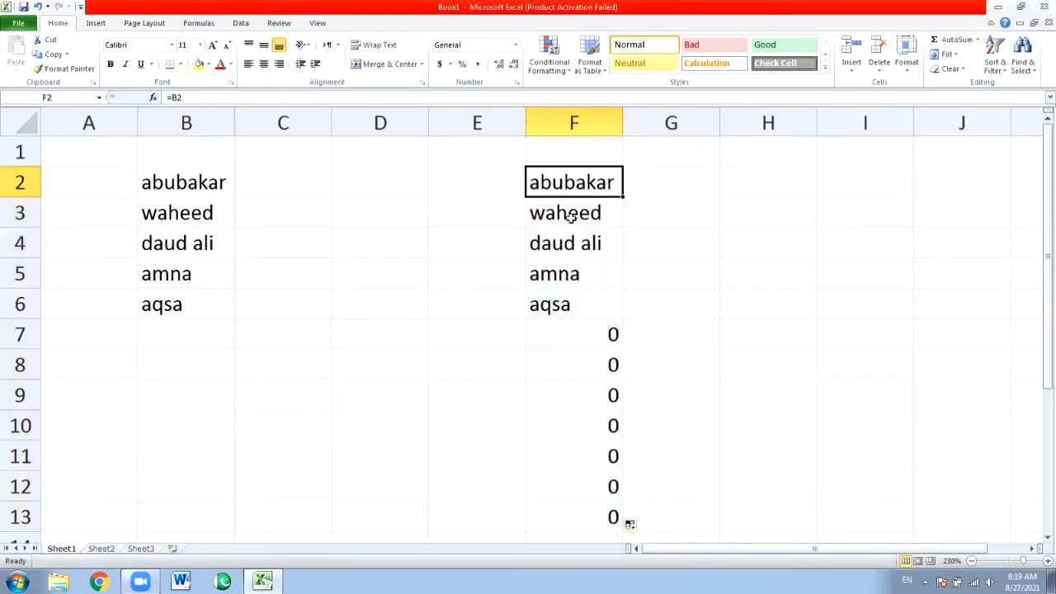
left_click(571, 217)
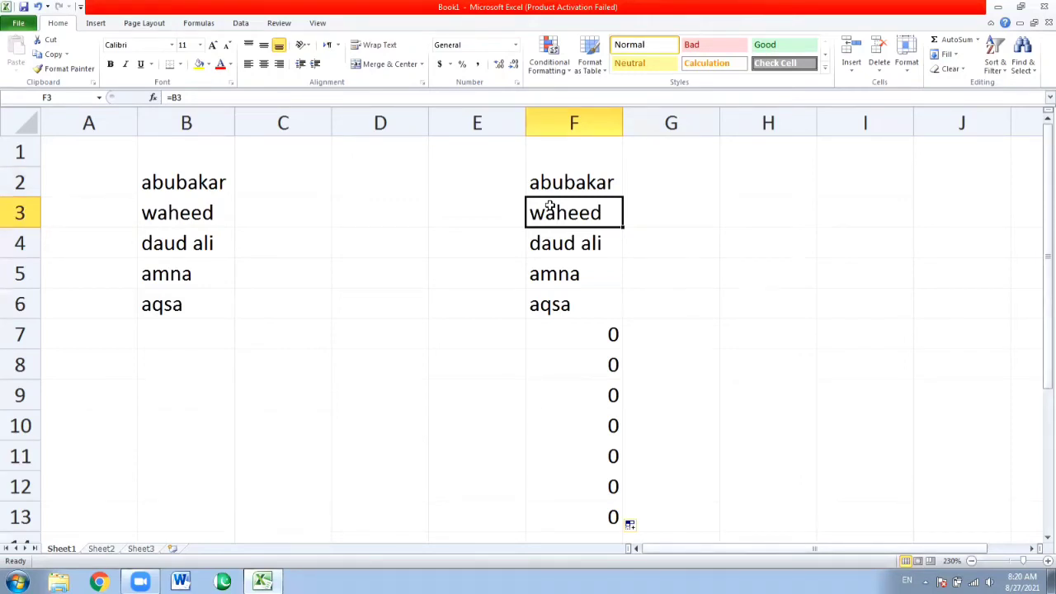
key("Down")
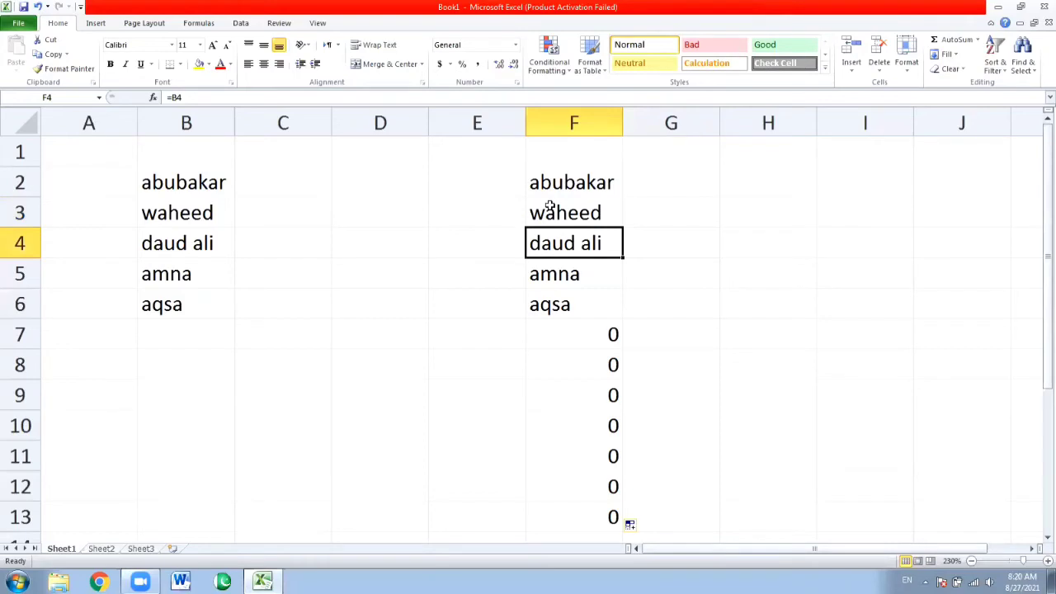
Replace the name in cell B2 with 123 and check the linked cell F2
key("Up")
key("Left")
key("Left")
key("Left")
key("Left")
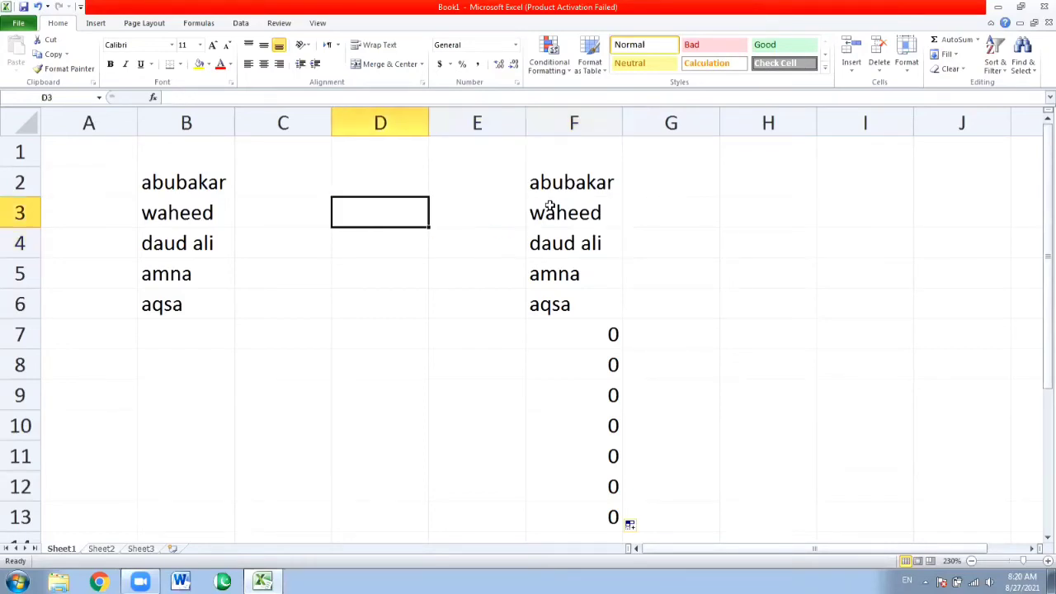
key("Up")
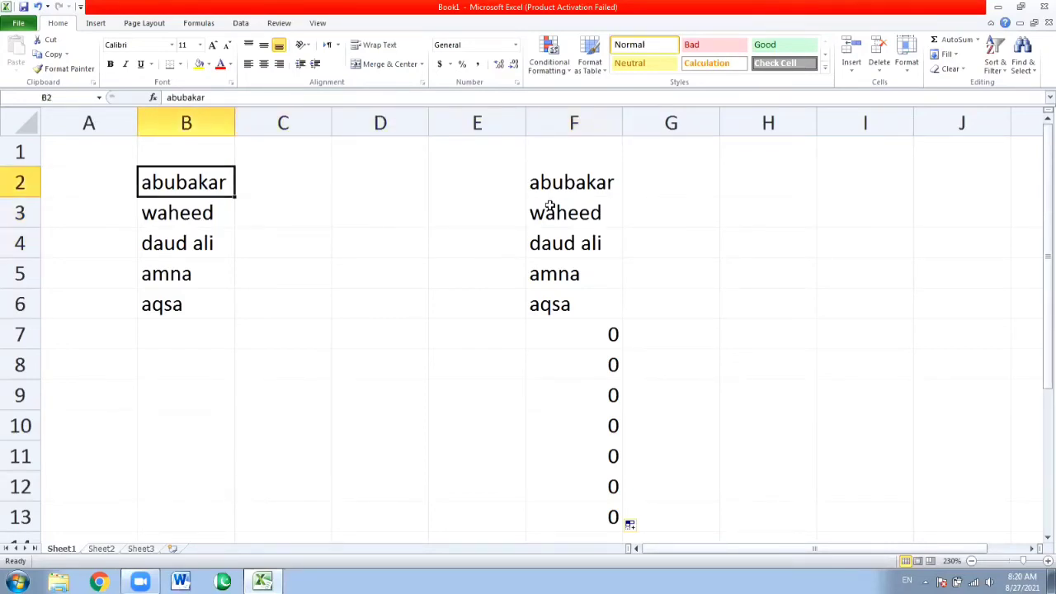
type("123")
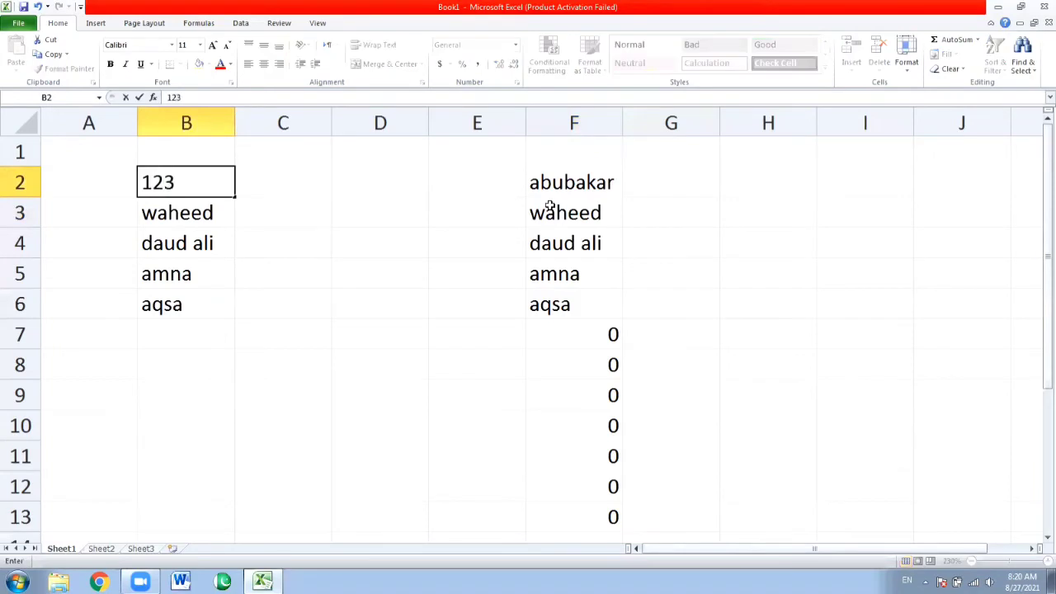
key("Return")
left_click(595, 179)
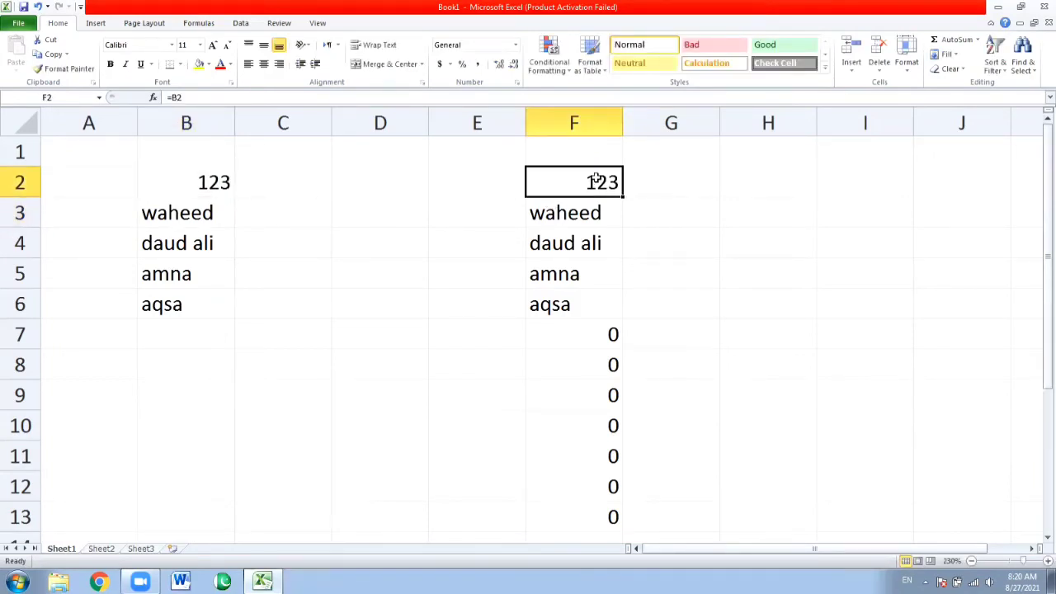
Inspect the link formulas in cells F7 to F9, including which source cell F7 refers to
left_click(592, 366)
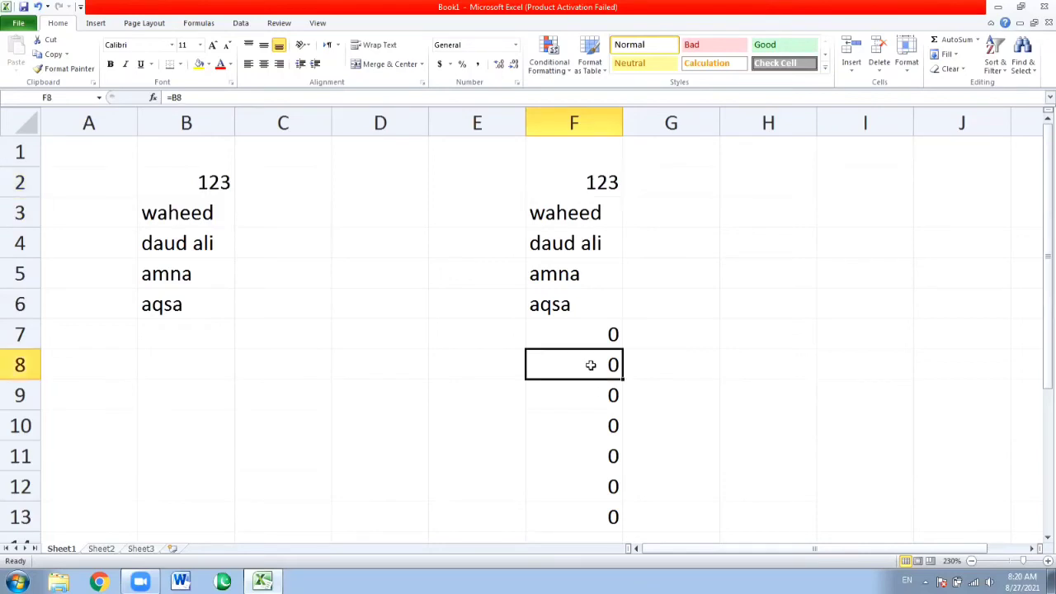
left_click(590, 336)
left_click(590, 397)
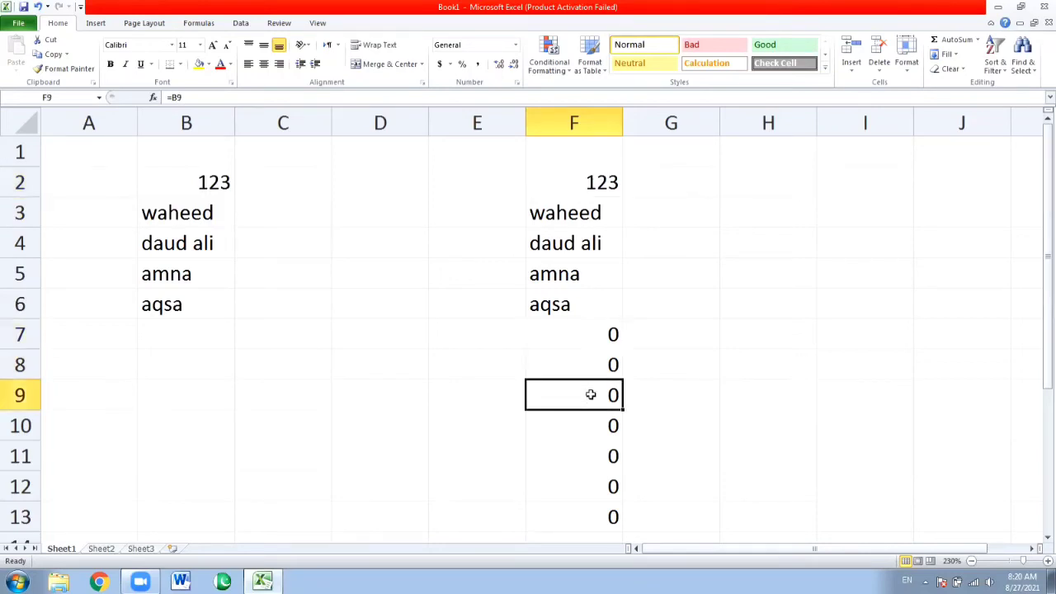
left_click(581, 322)
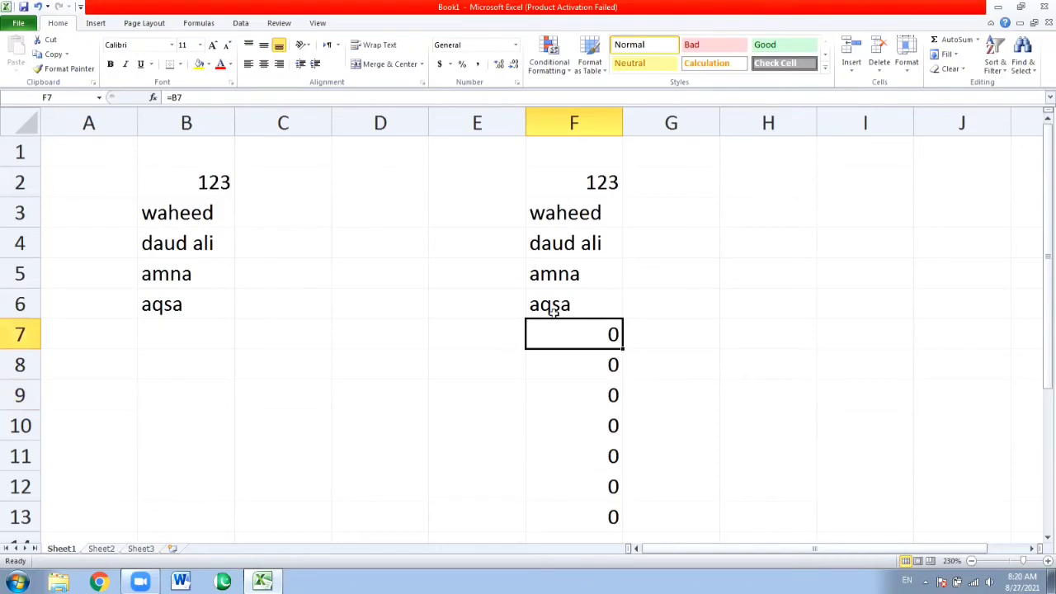
key("F2")
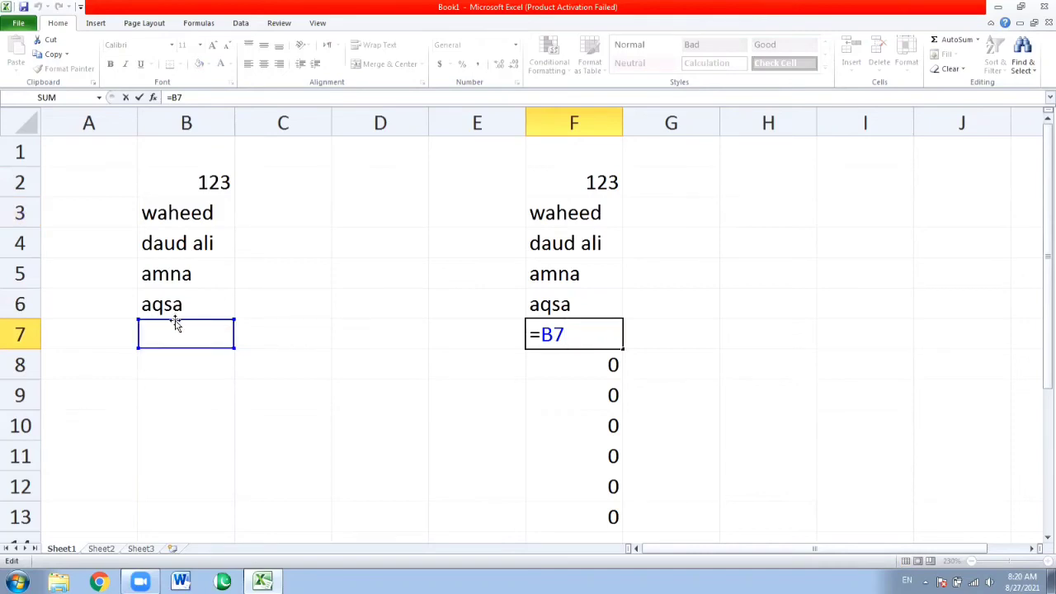
key("Return")
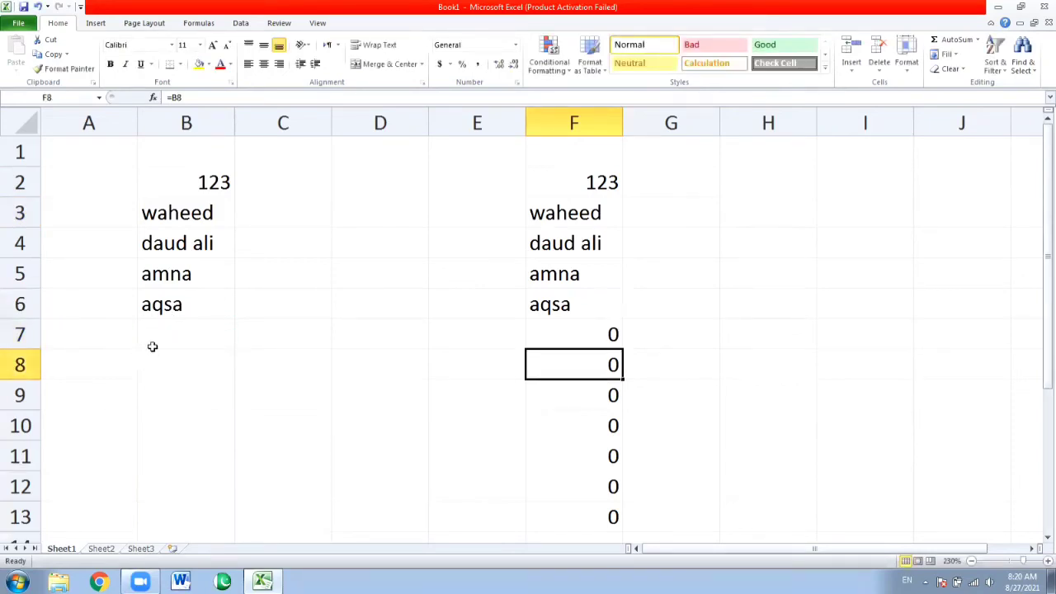
Enter another person's name in cell B7 and check the linked cell F7
left_click(165, 332)
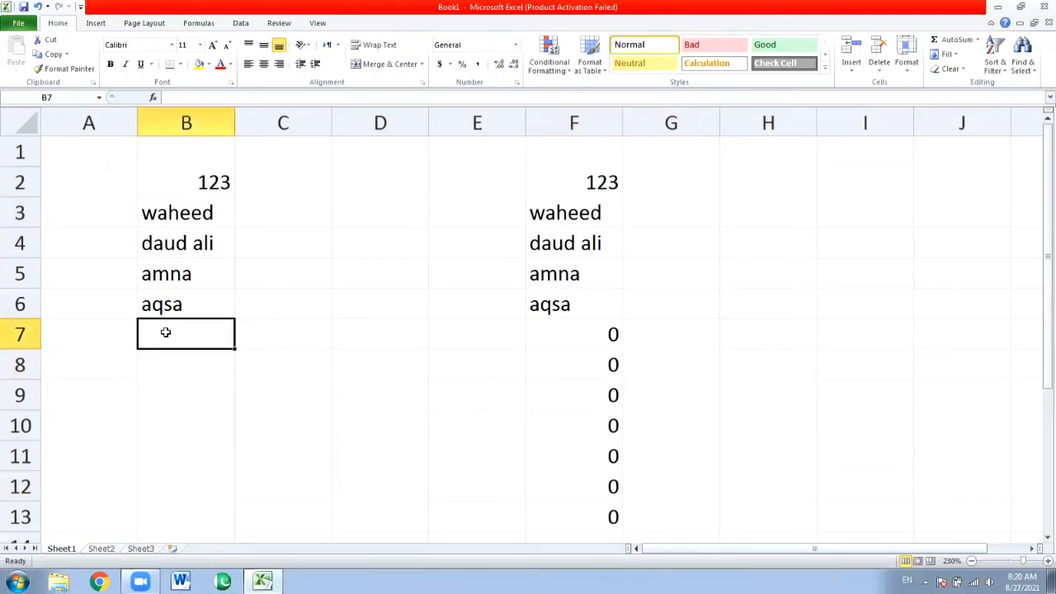
type("safa")
key("Return")
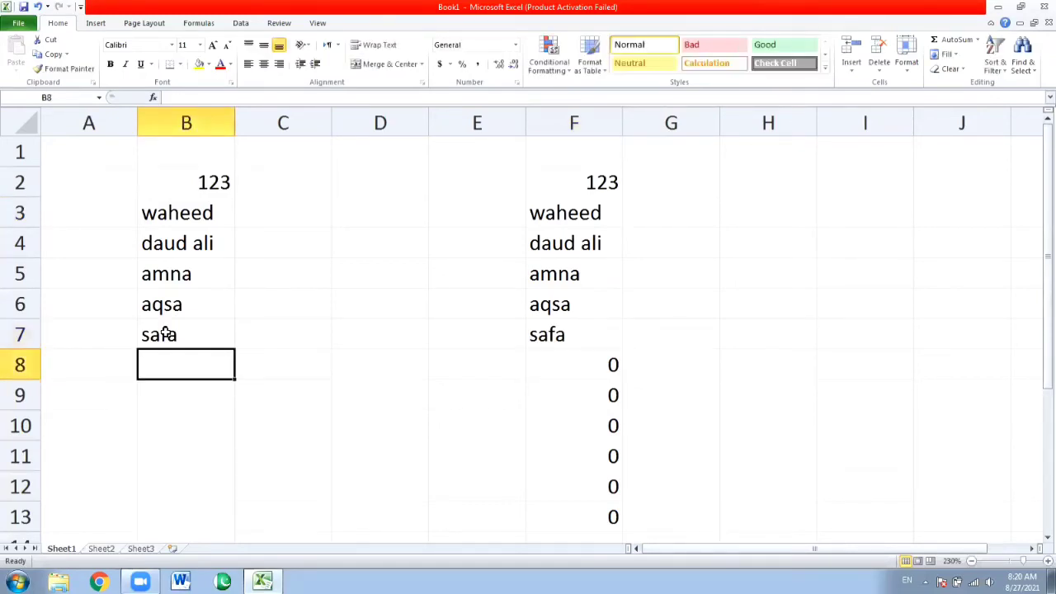
left_click(550, 330)
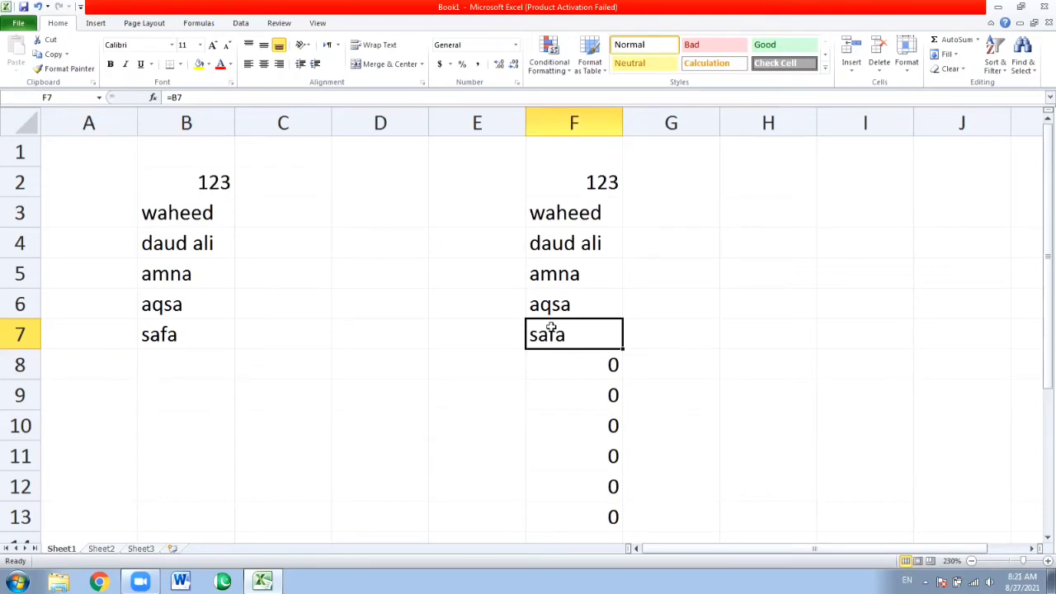
Try to clear the range F1:F13 that holds the linked column
key("Up")
key("Up")
key("Up")
key("Up")
key("Up")
key("Up")
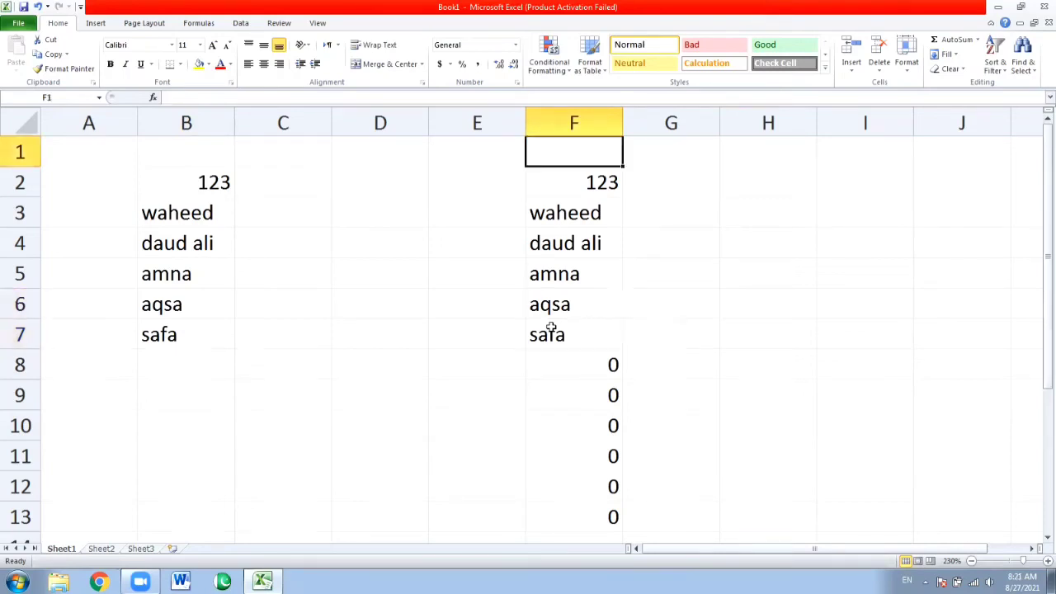
key("ctrl+Down")
key("ctrl+Down")
key("ctrl+Down")
key("ctrl+Up")
key("ctrl+Up")
key("ctrl+Up")
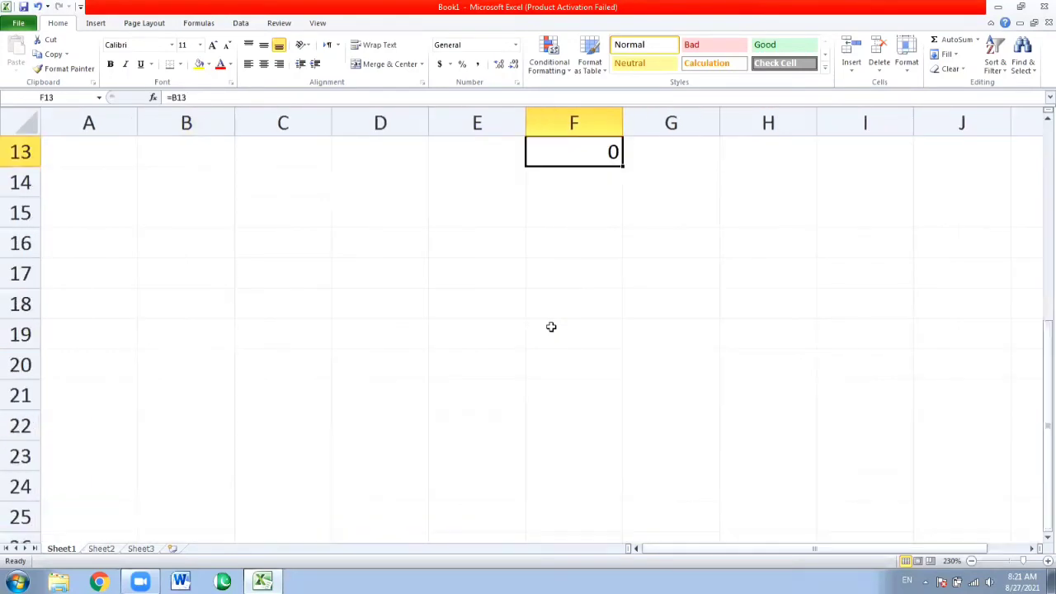
key("shift+Down")
key("shift+Down")
key("shift+Down")
key("shift+Down")
key("shift+Down")
key("shift+Down")
key("shift+Down")
key("shift+Down")
key("shift+Down")
key("shift+Down")
key("shift+Down")
key("shift+Down")
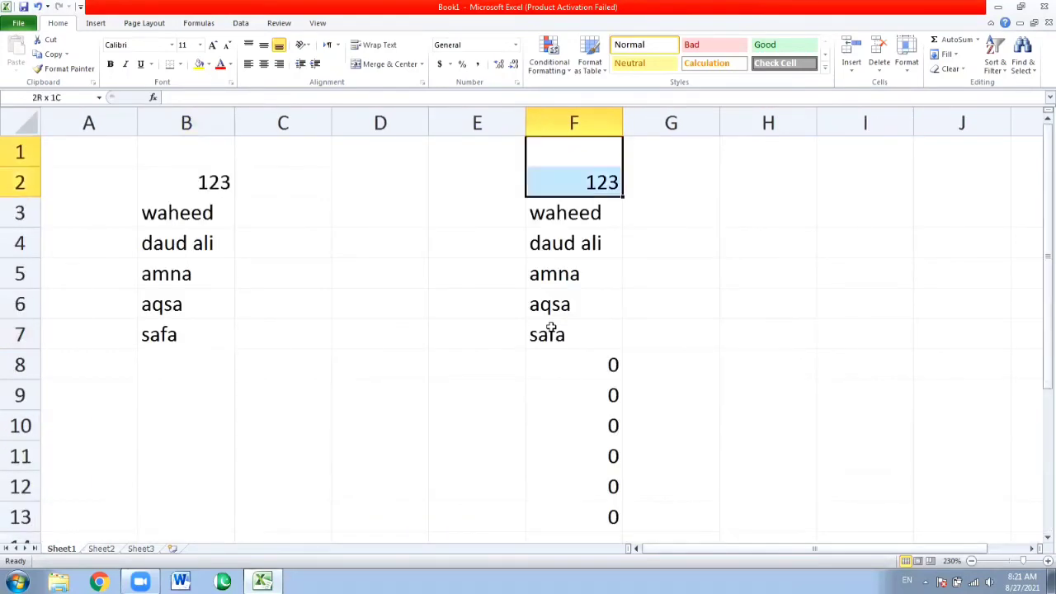
key("BackSpace")
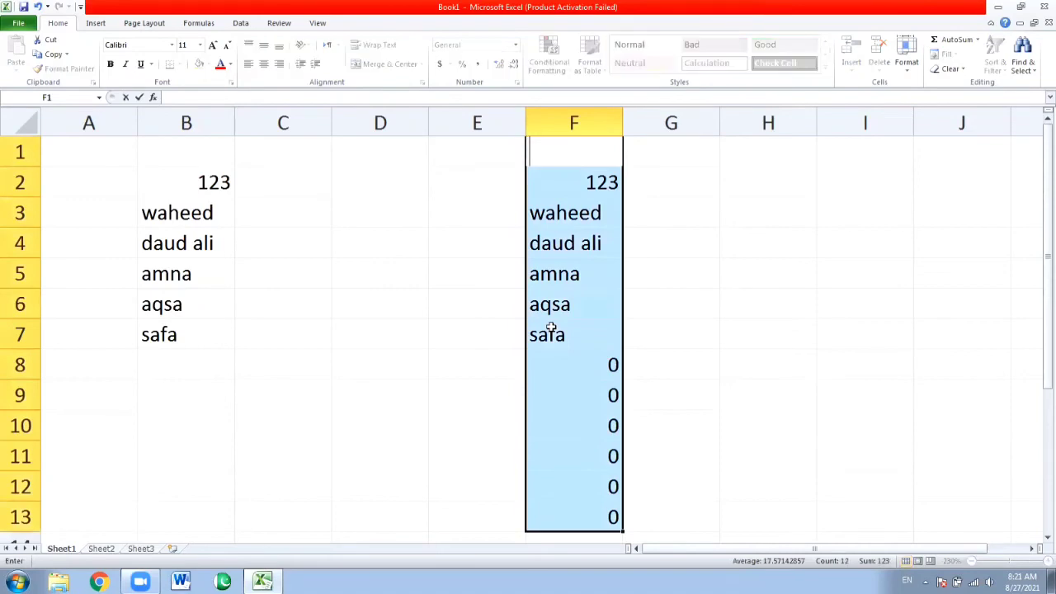
key("ctrl+Home")
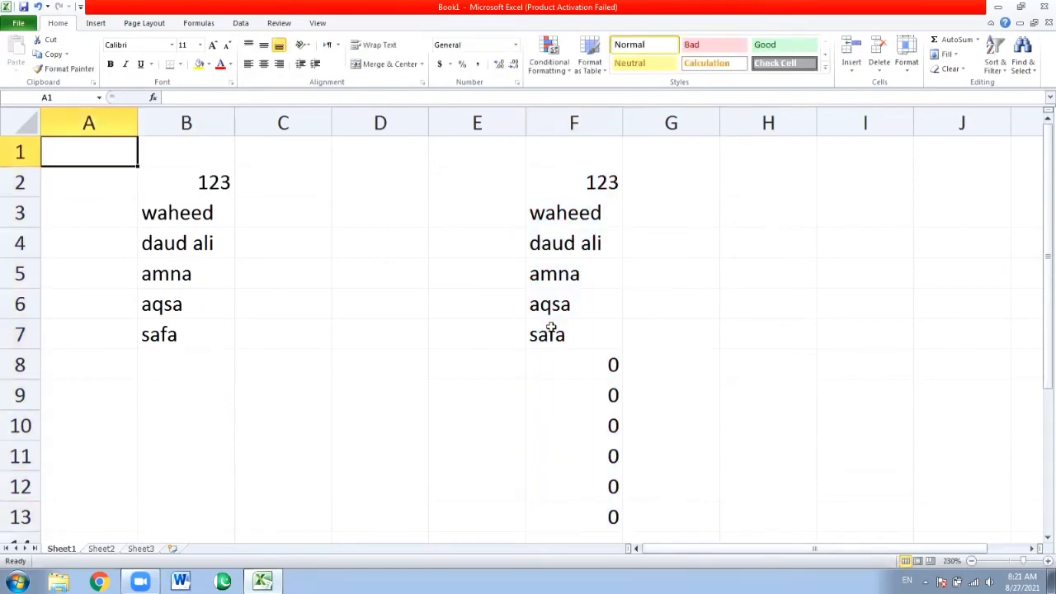
Clear all contents of Sheet1, both the source list in column B and the link formulas in column F
key("ctrl+a")
key("Delete")
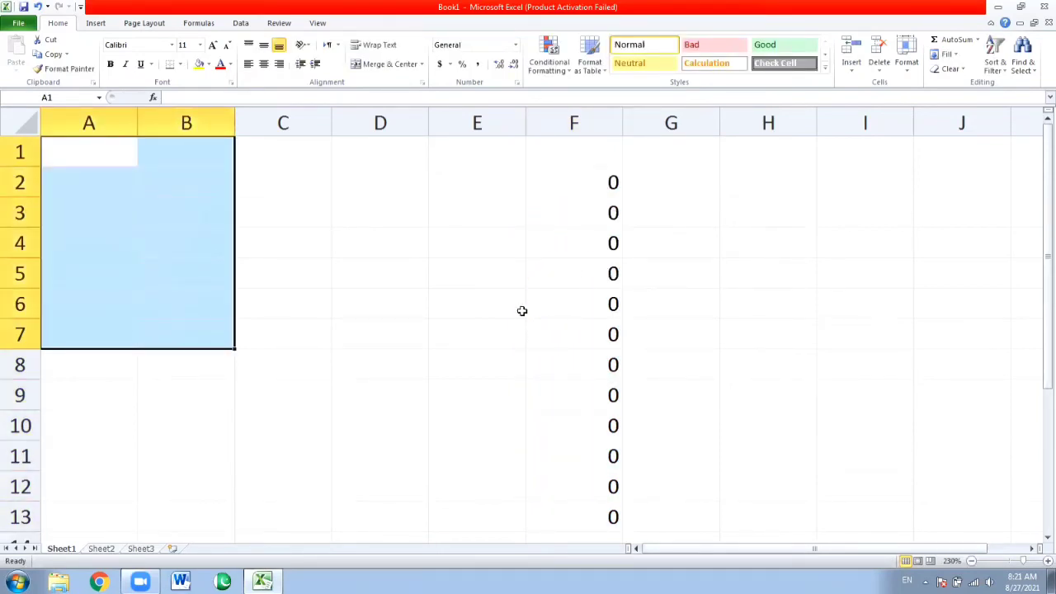
left_click(521, 310)
key("ctrl+a")
key("Home")
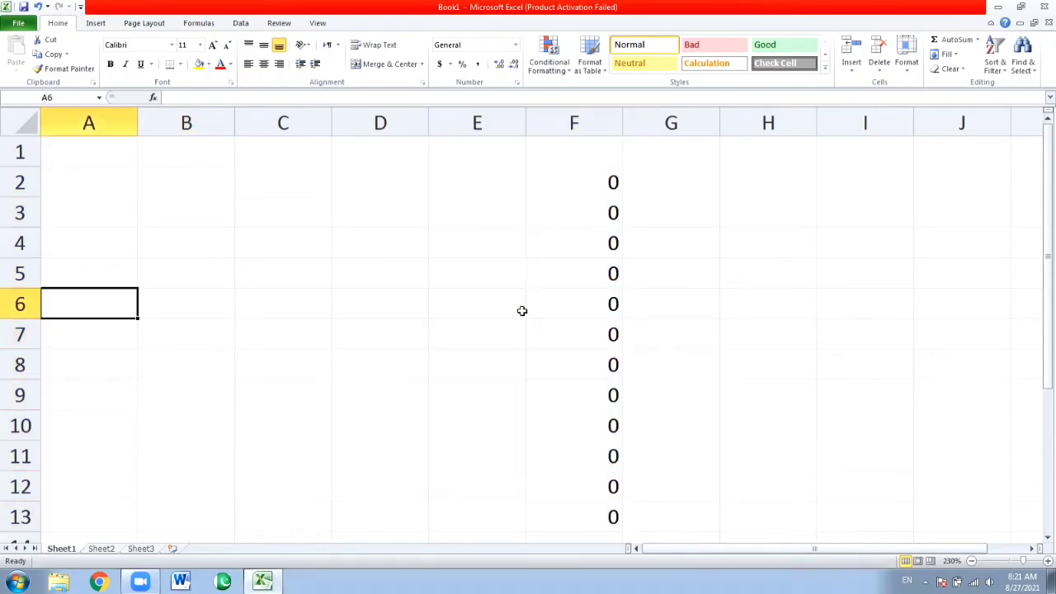
key("ctrl+a")
key("Delete")
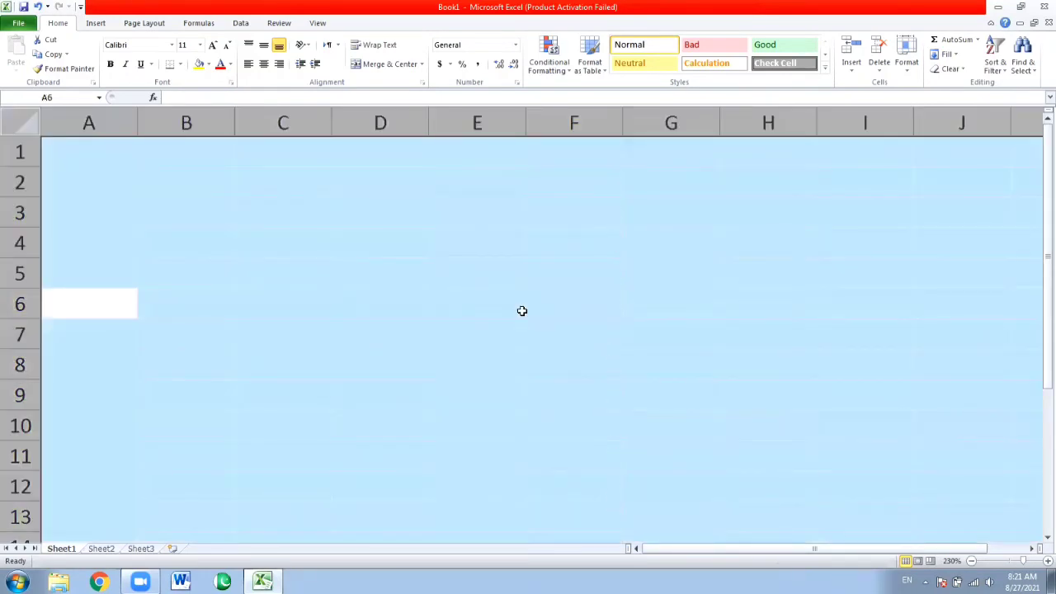
Enter three people's names in cells A1 to A3 of the emptied sheet
left_click(245, 168)
left_click(142, 172)
left_click(94, 161)
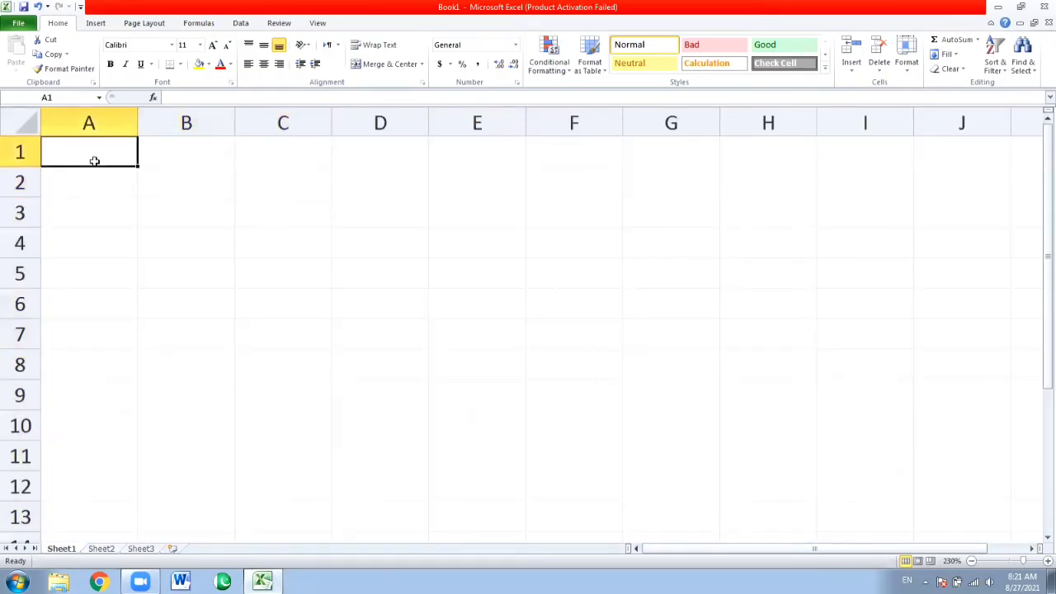
type("abubak")
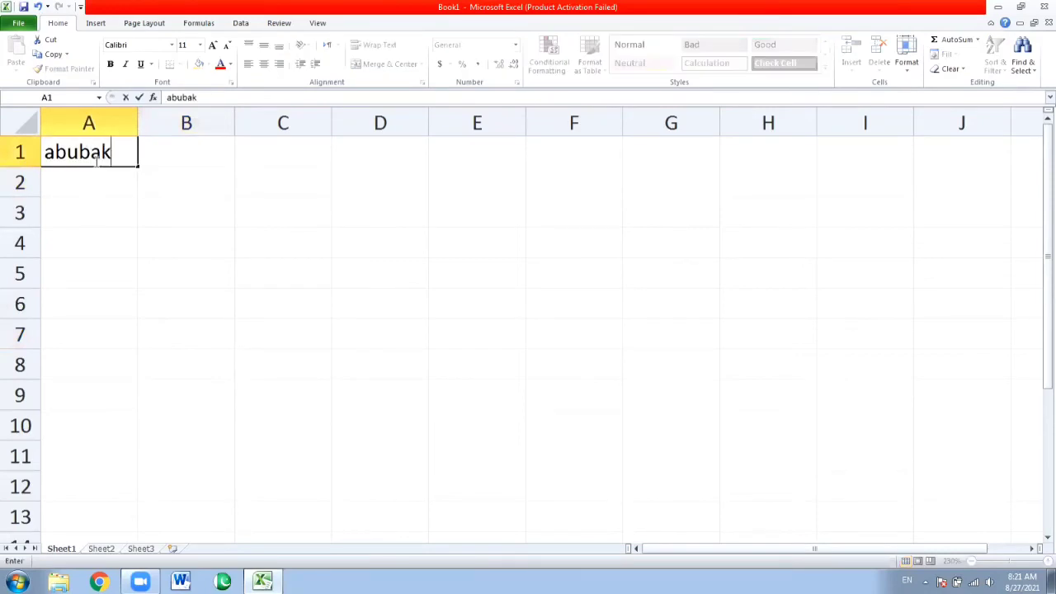
type("ar")
key("Return")
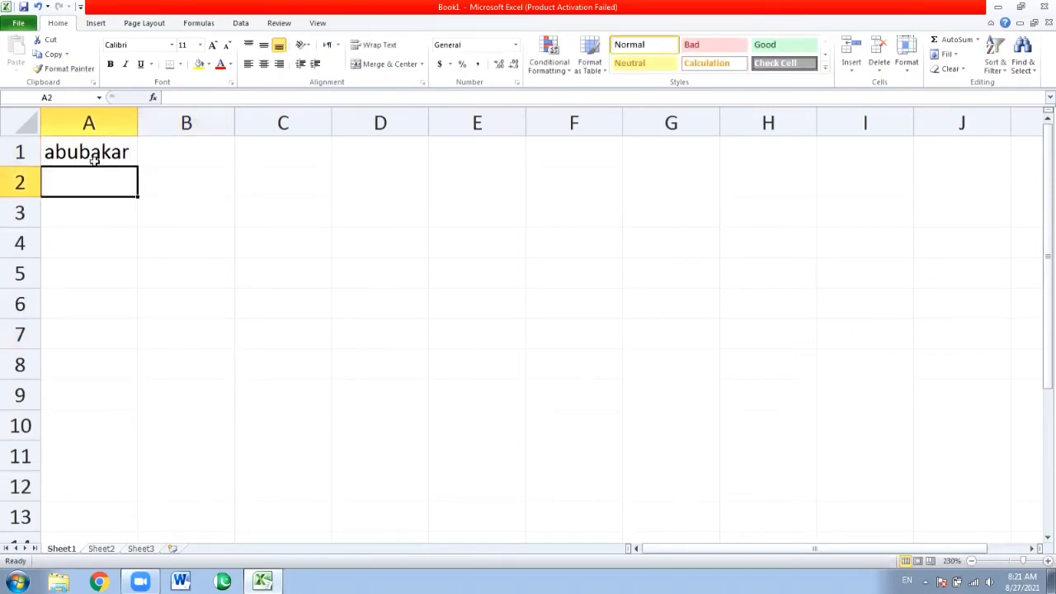
type("ali")
key("Return")
type("wa")
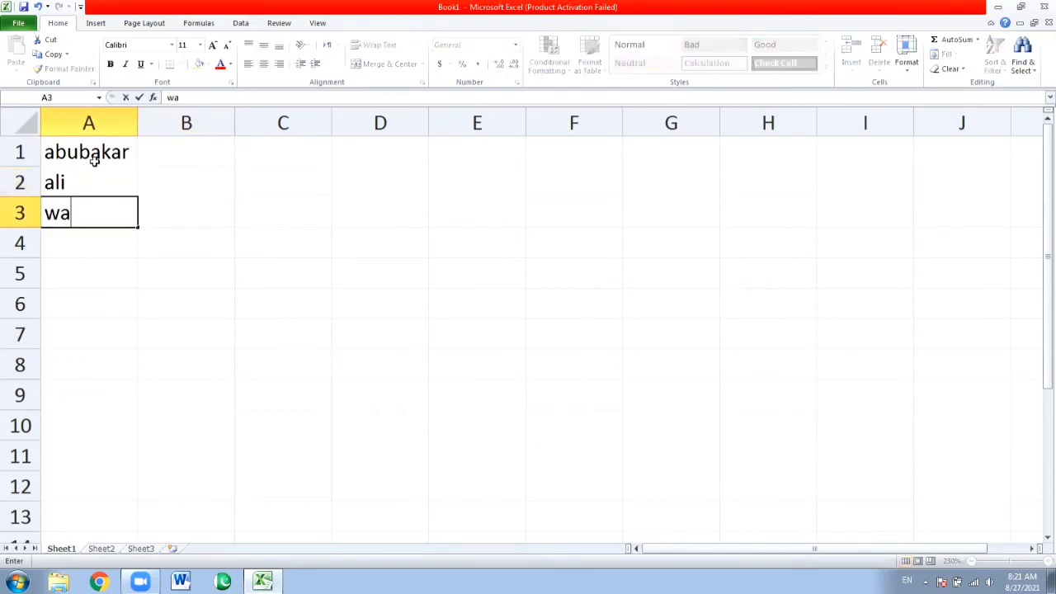
type("heed")
key("Return")
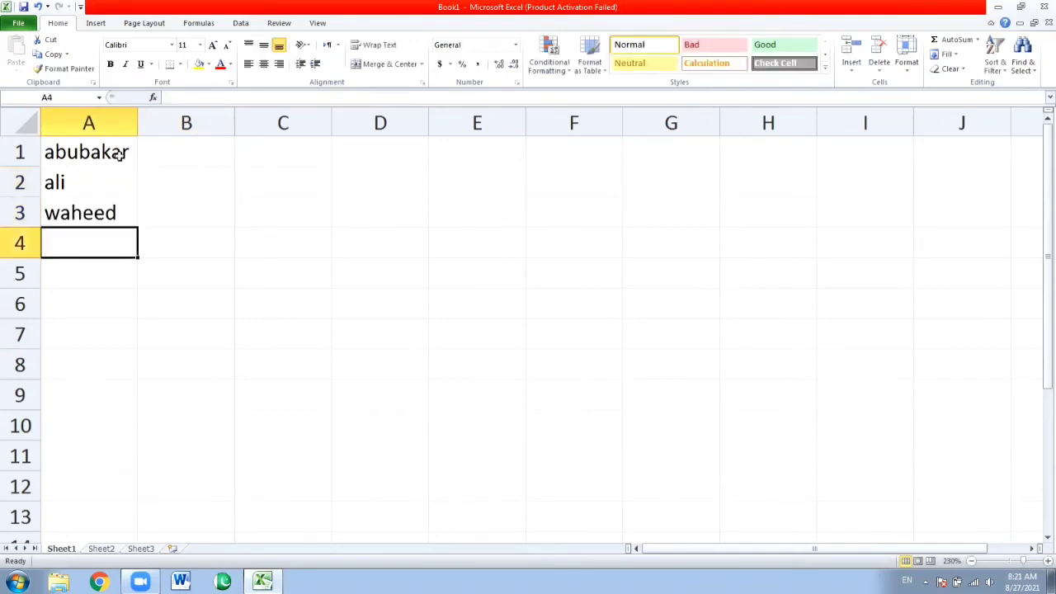
Rename Sheet1 as students
left_click(120, 155)
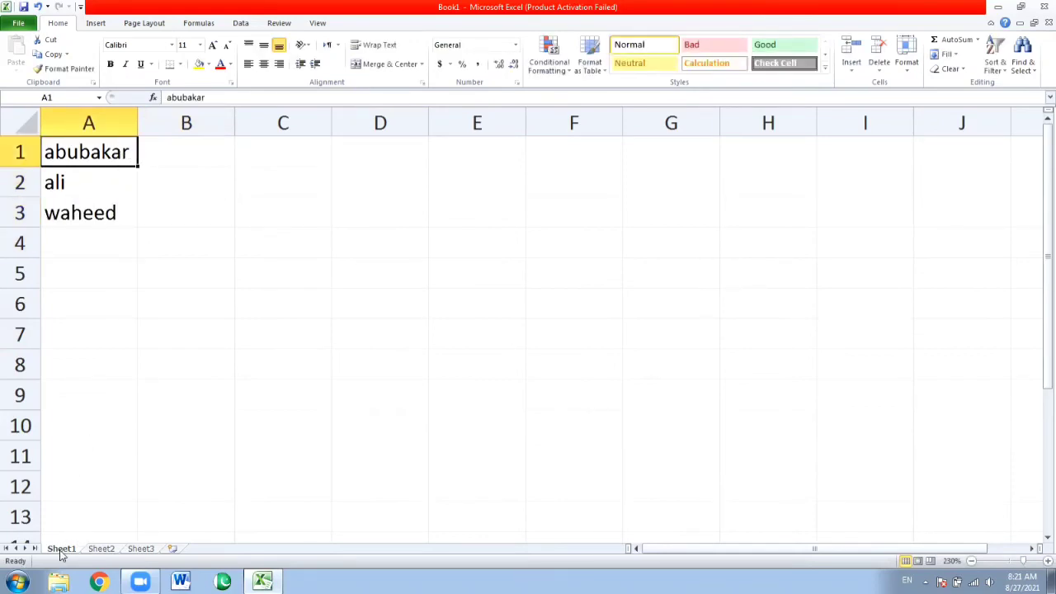
double_click(60, 550)
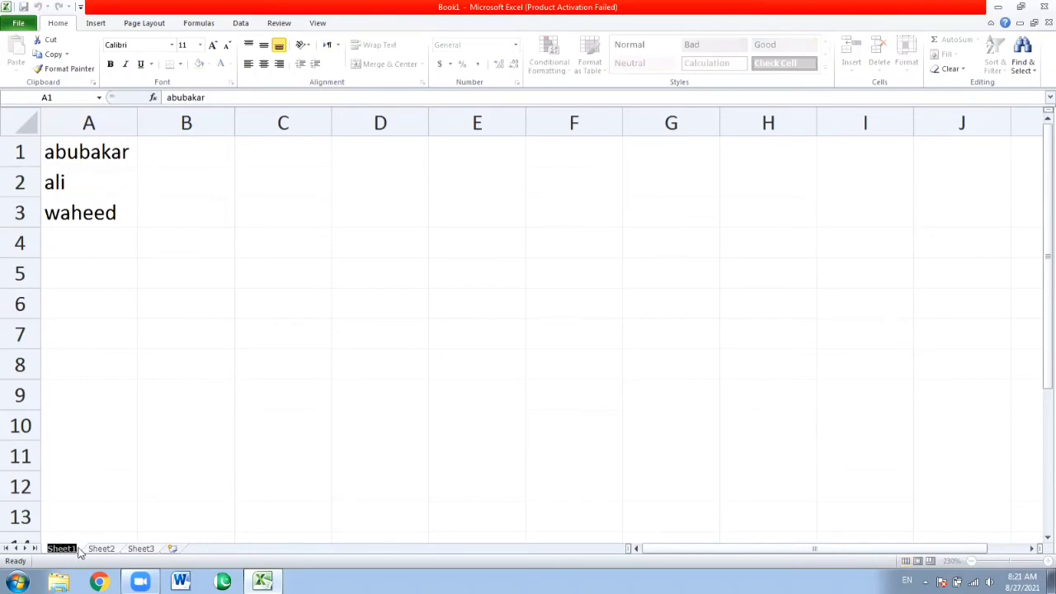
type("s")
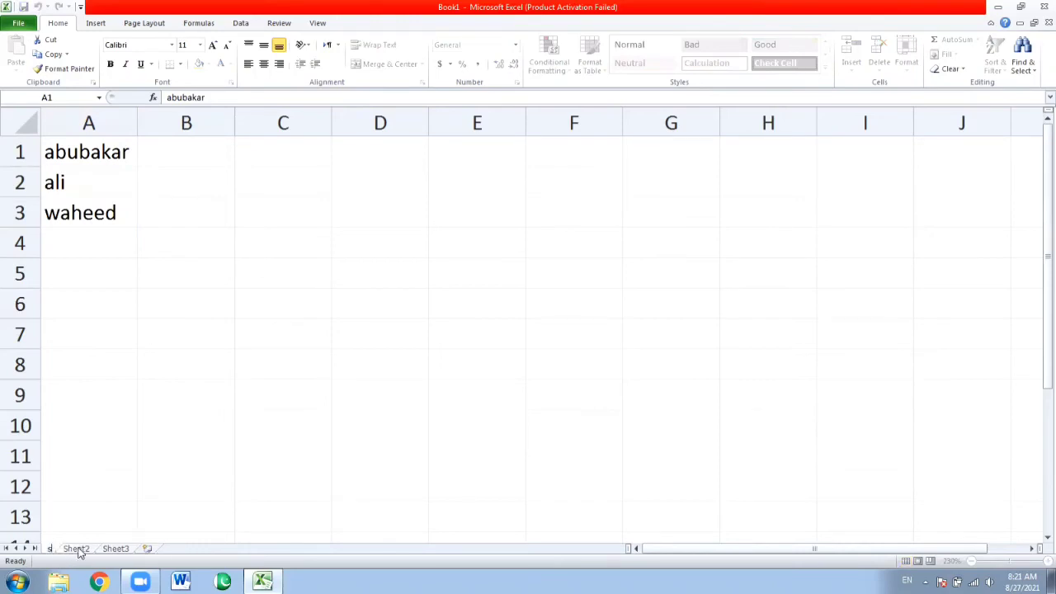
type("tudent")
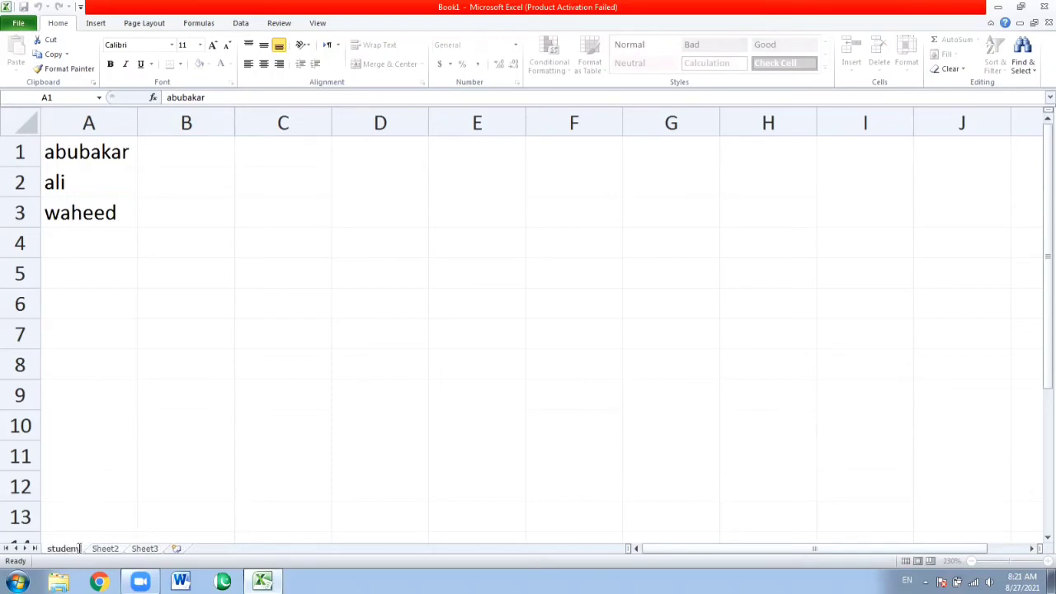
type("s")
key("Return")
Add six new blank worksheets to the workbook after Sheet3
left_click(105, 550)
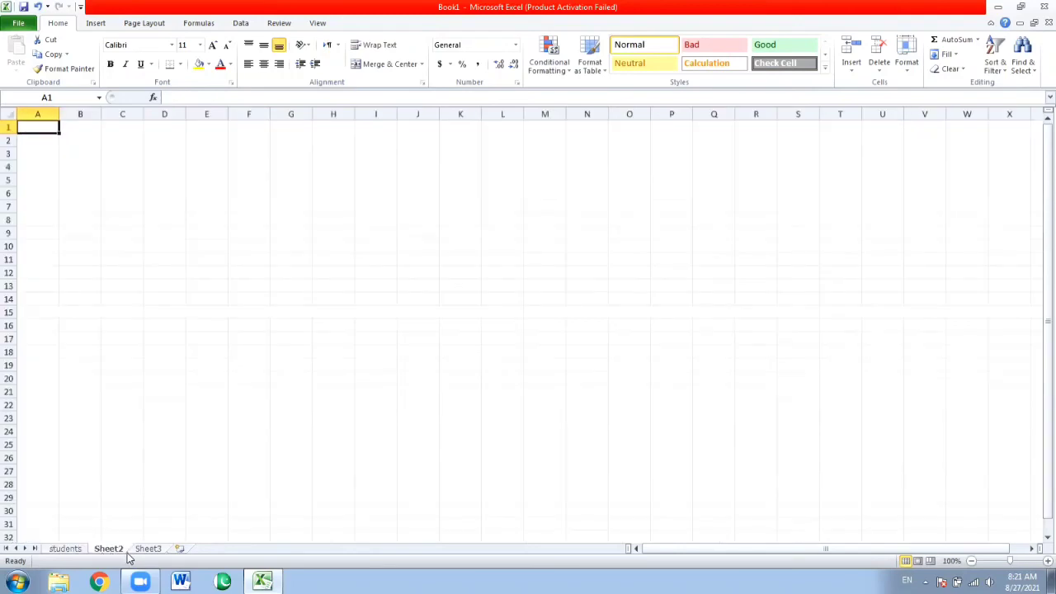
left_click(136, 549)
left_click(111, 548)
left_click(178, 550)
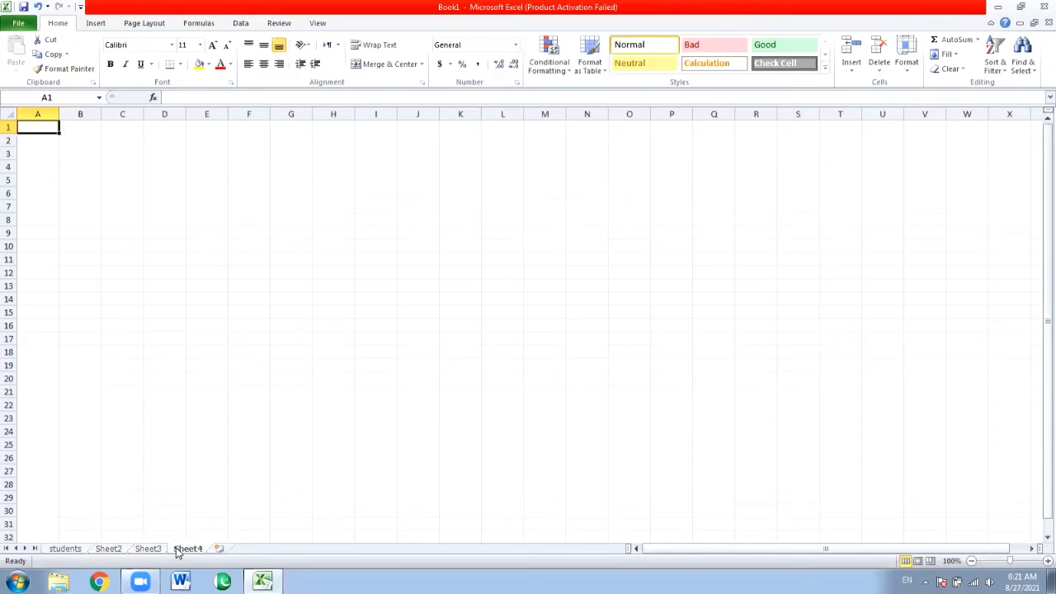
left_click(220, 549)
left_click(257, 550)
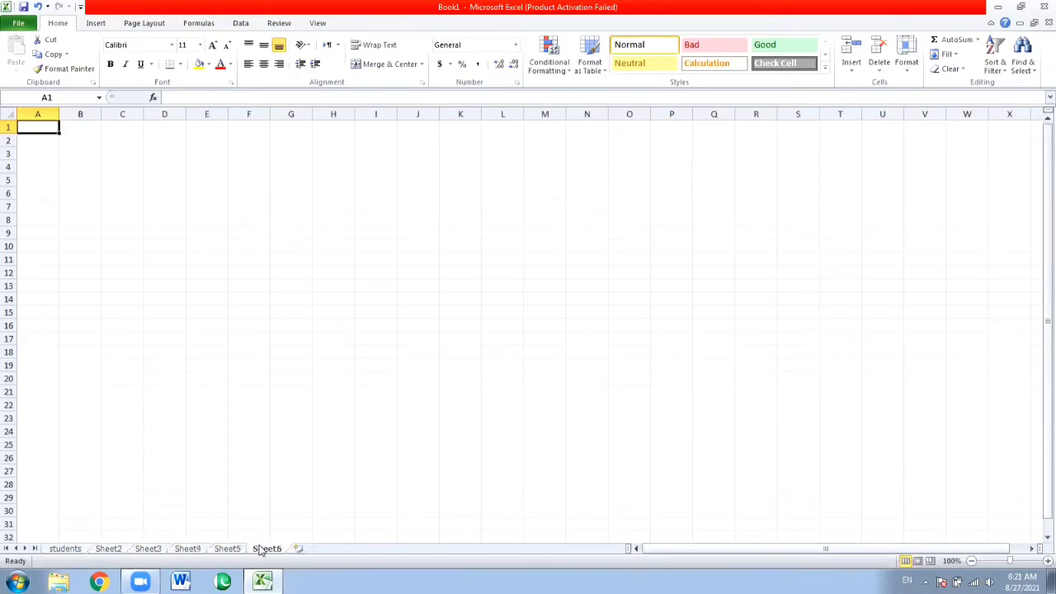
left_click(300, 549)
left_click(338, 549)
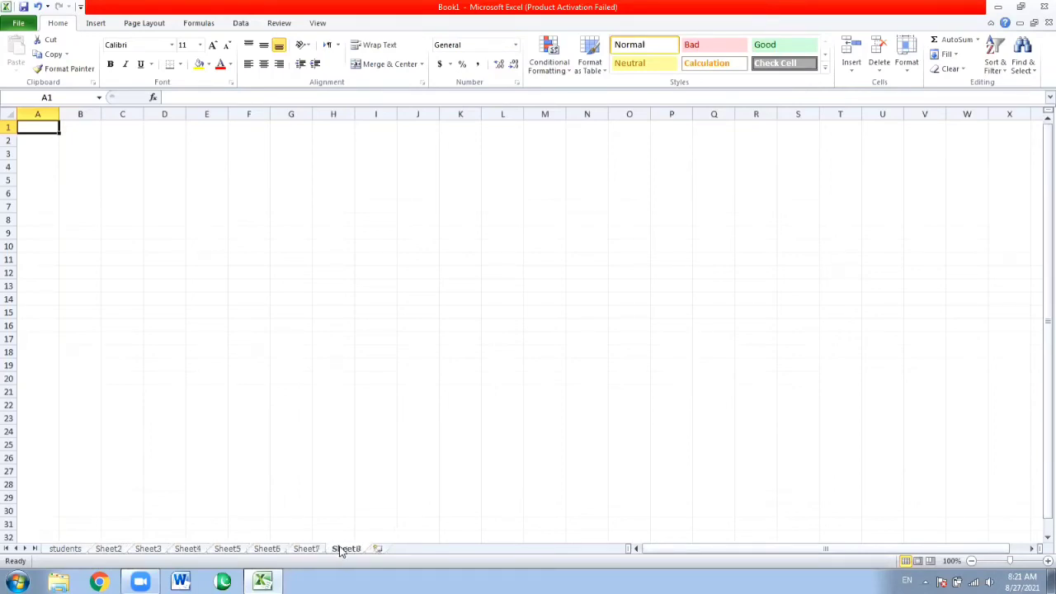
left_click(377, 549)
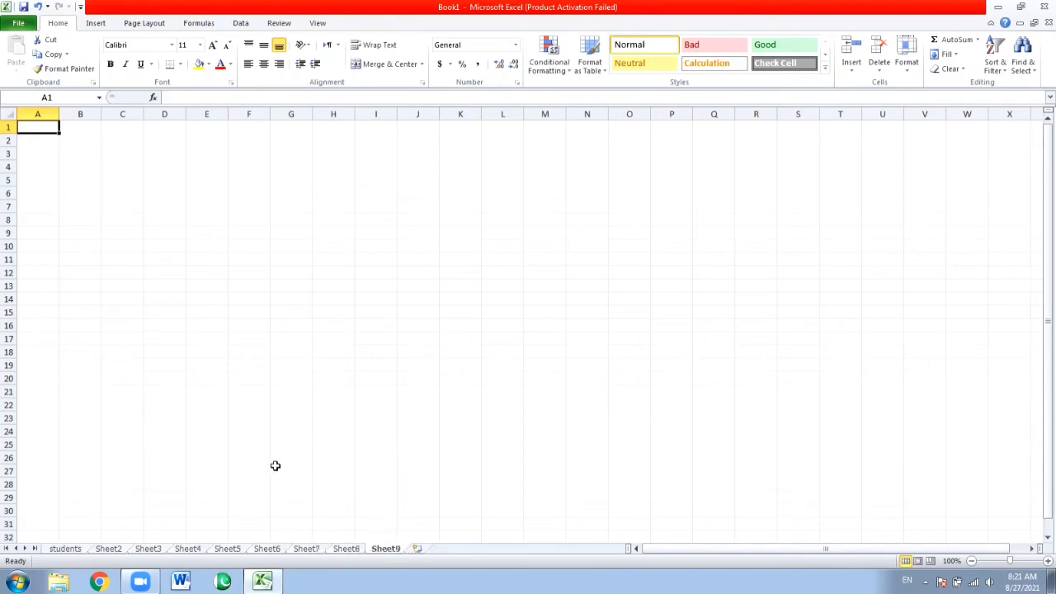
Link cell A1 of Sheet2 to cell A1 of the students sheet with the formula =students!A1
left_click(71, 549)
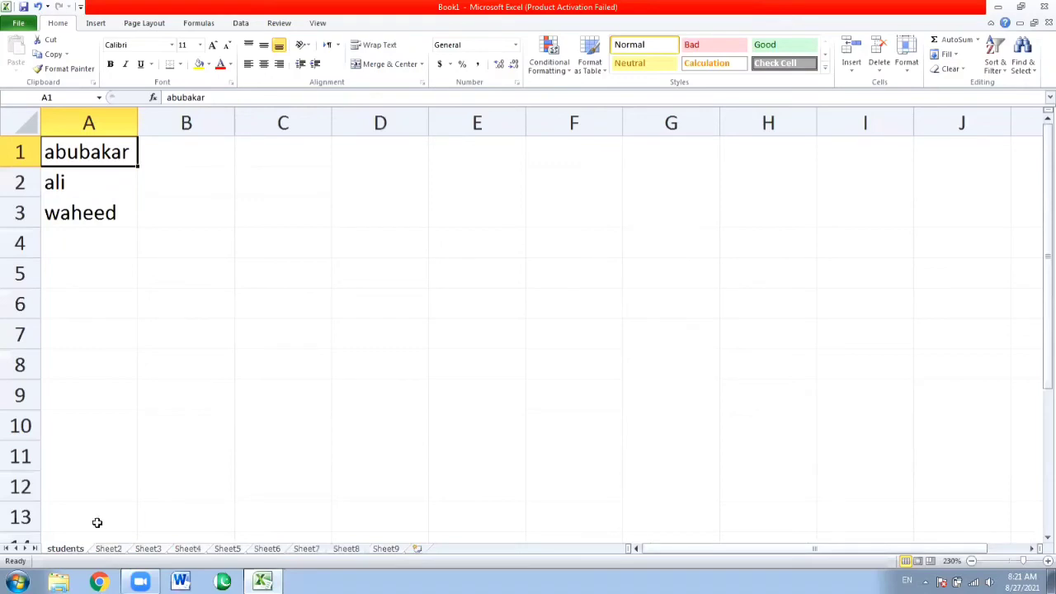
left_click(108, 549)
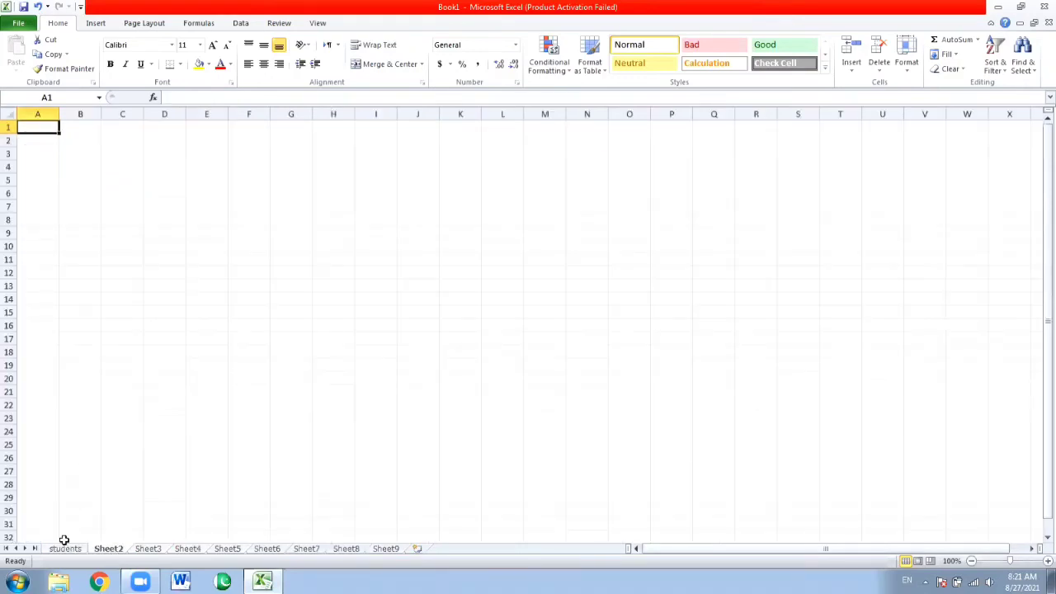
left_click(66, 548)
left_click(76, 179)
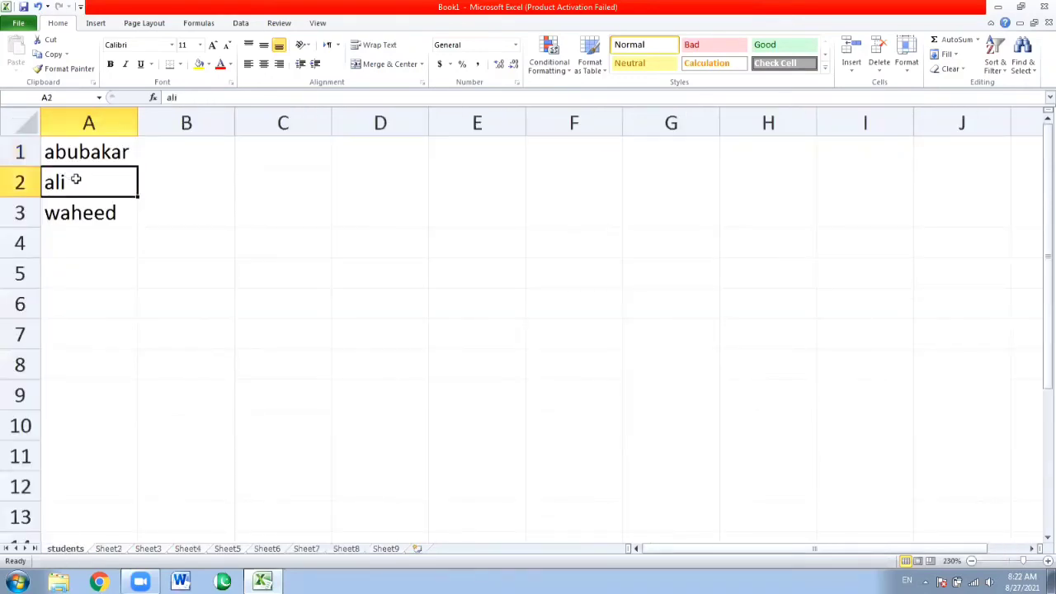
key("Down")
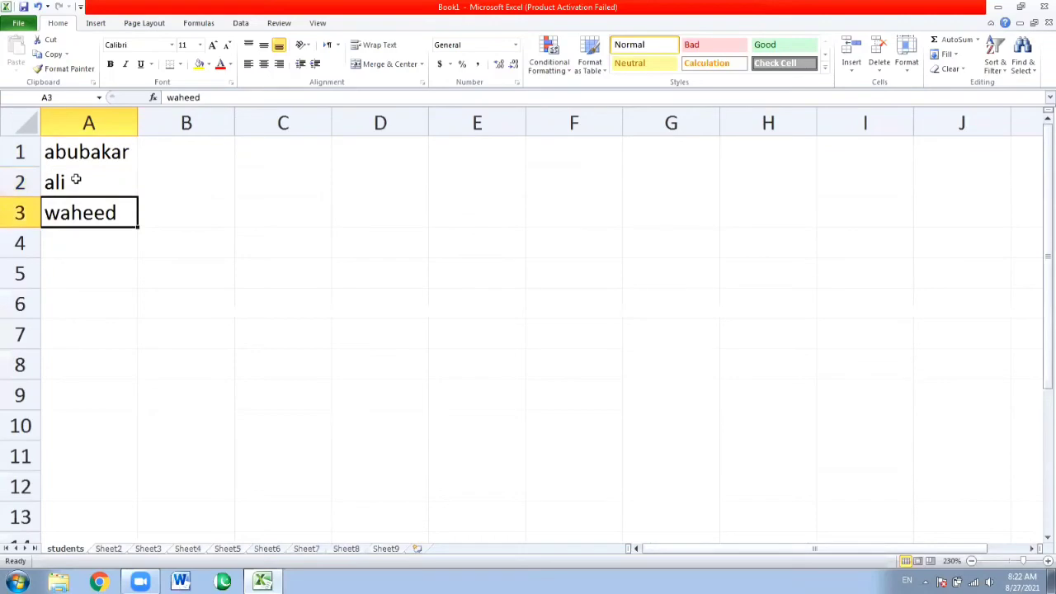
left_click(108, 550)
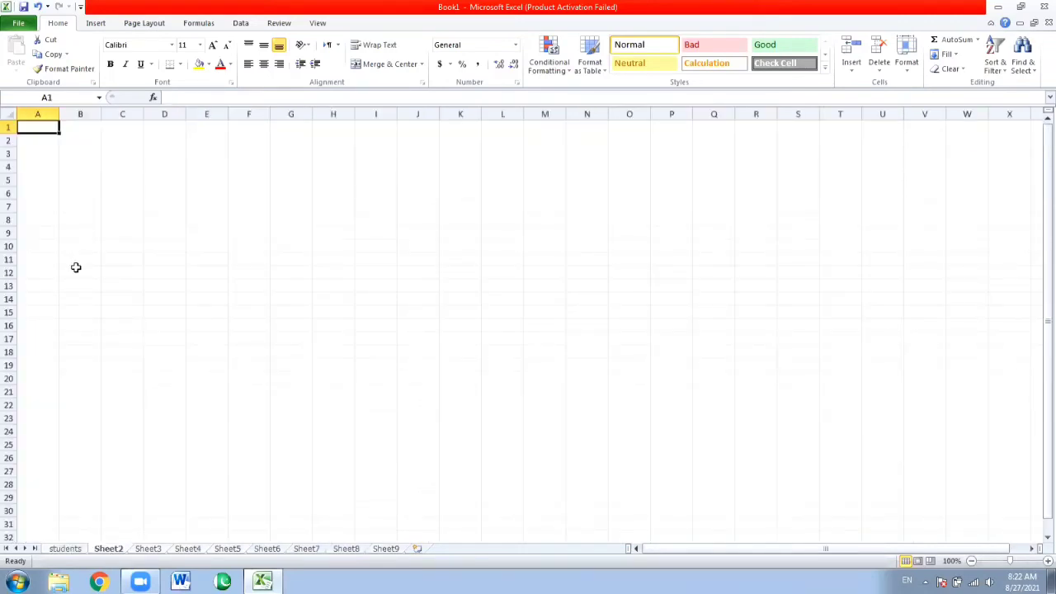
type("=")
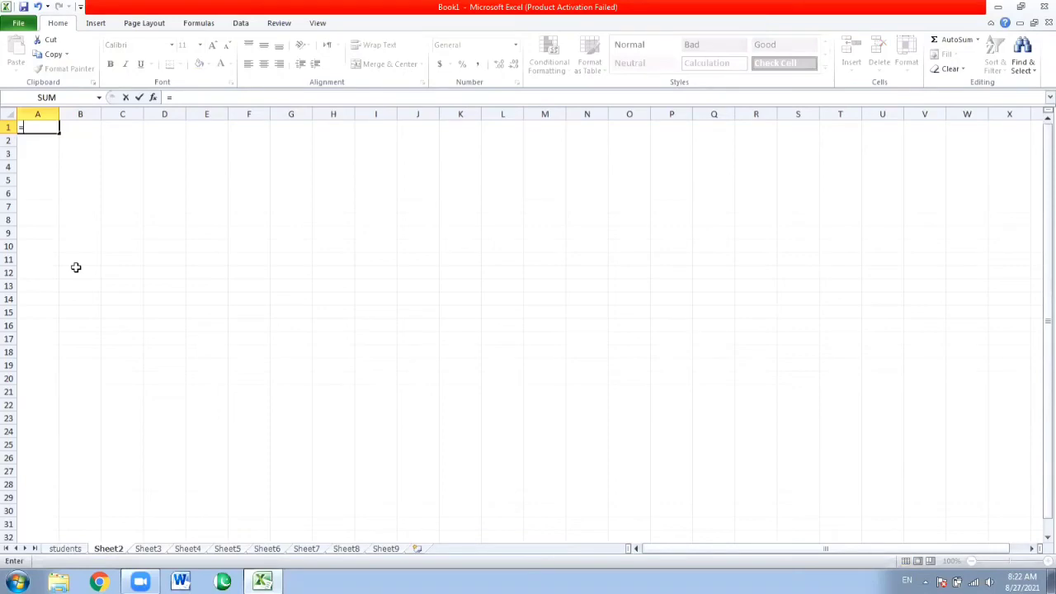
left_click(66, 548)
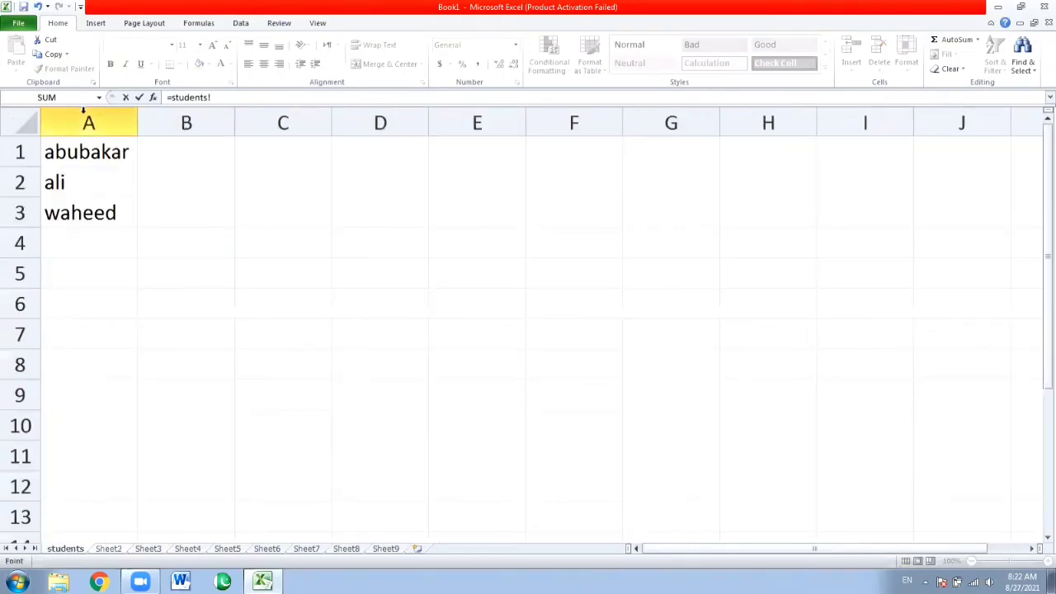
left_click(92, 154)
key("Return")
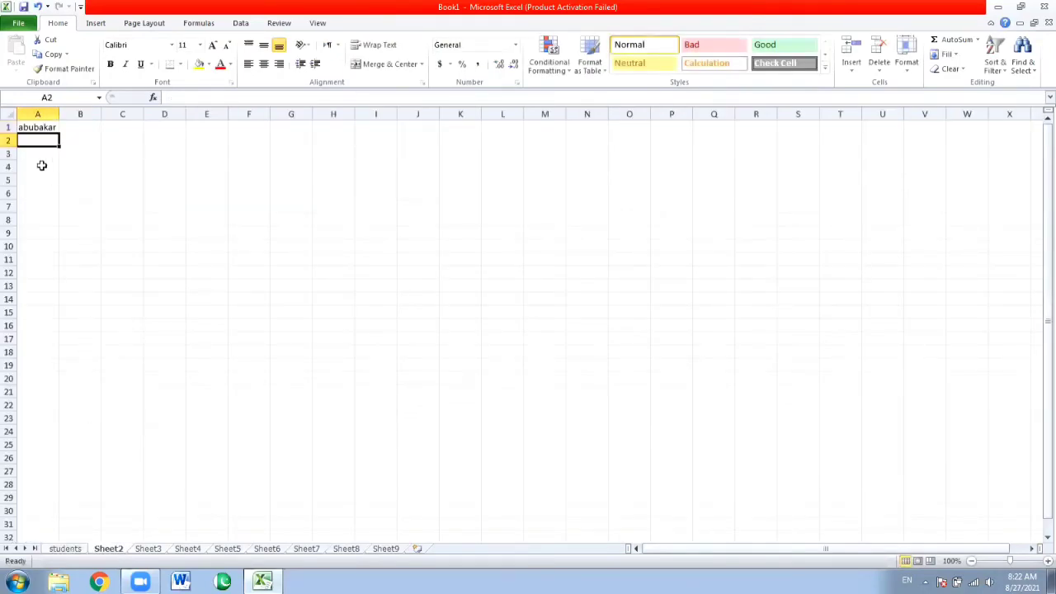
Fill the link formula from cell A1 down into cells A2 to A4 of Sheet2
left_click(1046, 561)
left_click(1047, 561)
left_click(1046, 561)
left_click(1046, 561)
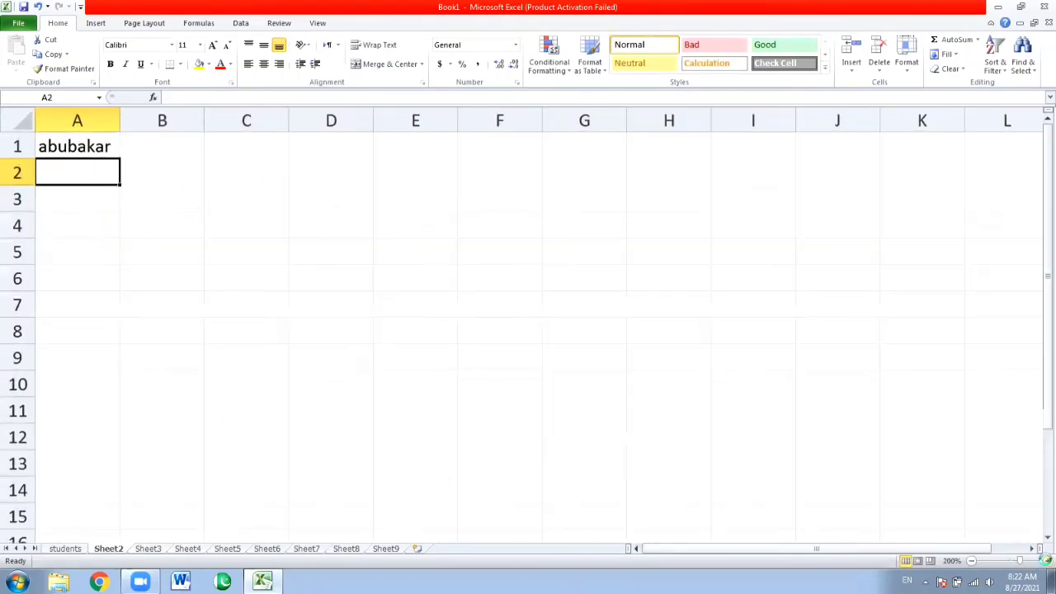
left_click(1046, 561)
left_click(1046, 561)
left_click(1047, 561)
left_click(1046, 561)
left_click(1046, 561)
left_click(1046, 561)
left_click(1047, 561)
left_click(1047, 561)
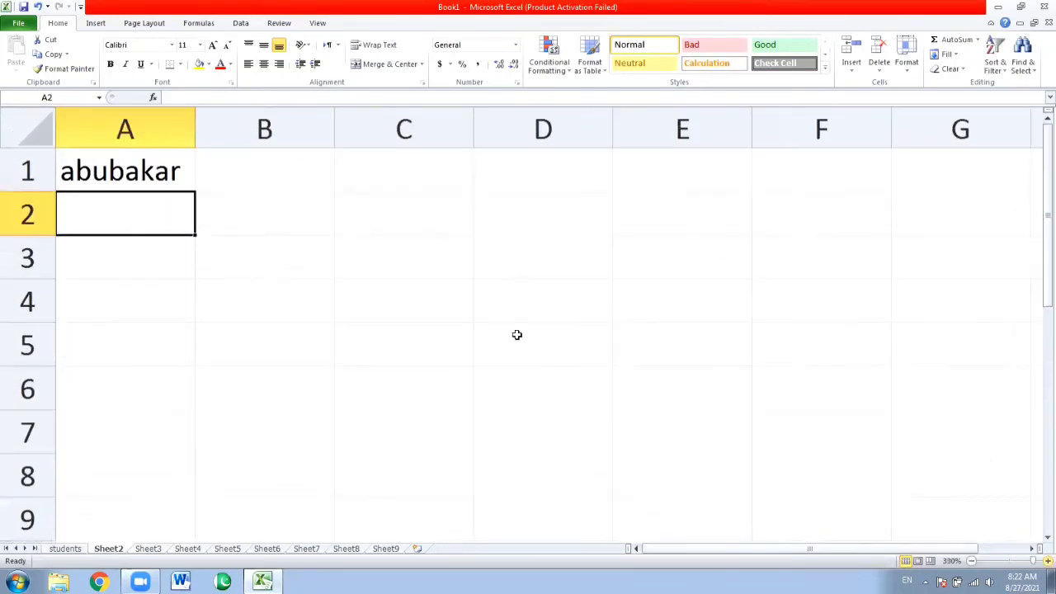
left_click(151, 215)
key("ctrl+d")
key("Return")
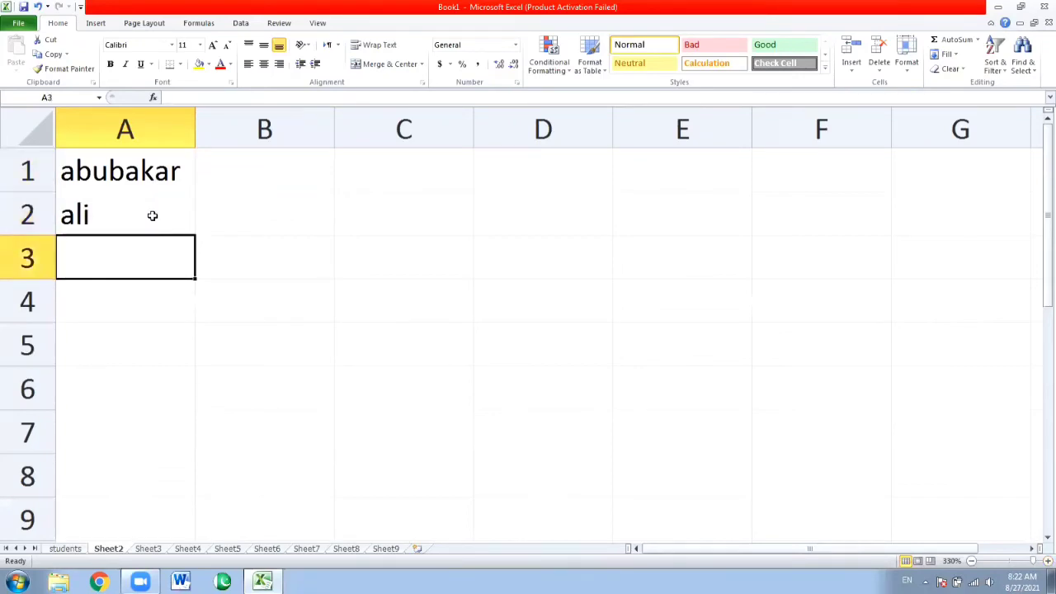
key("ctrl+d")
key("Return")
key("ctrl+d")
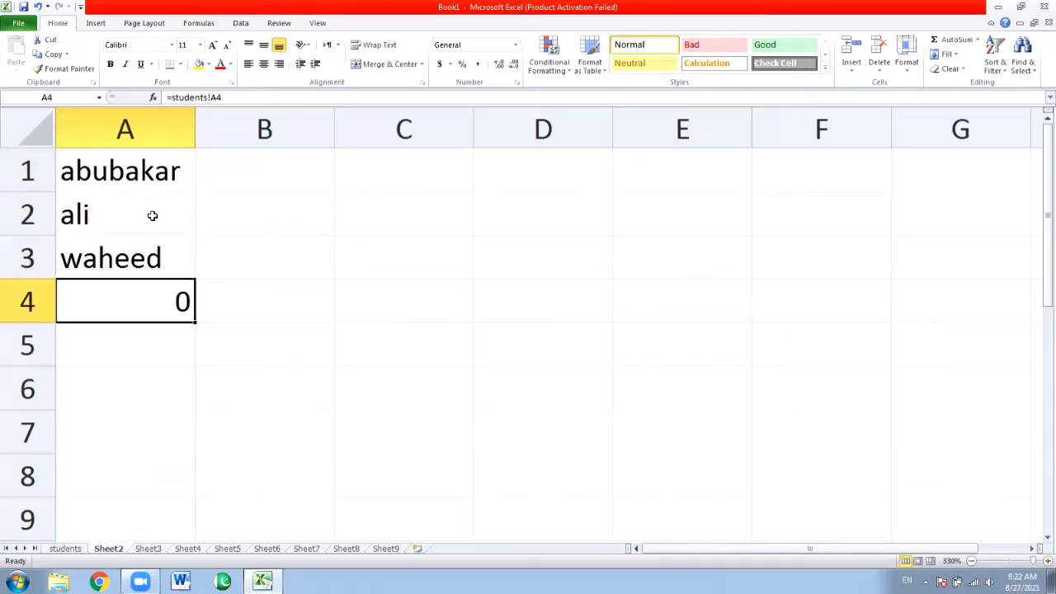
key("Return")
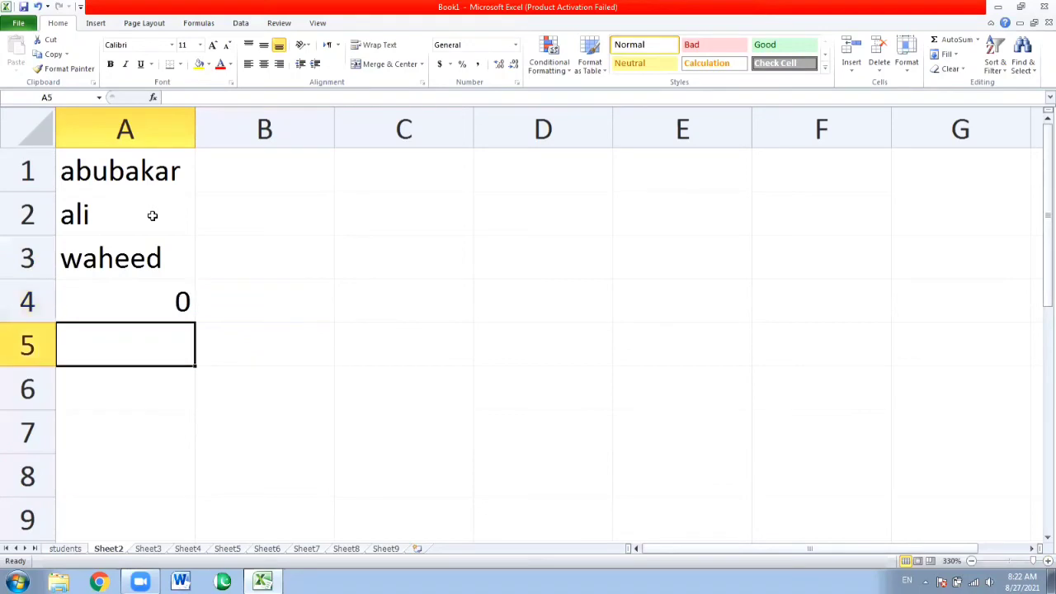
left_click(143, 293)
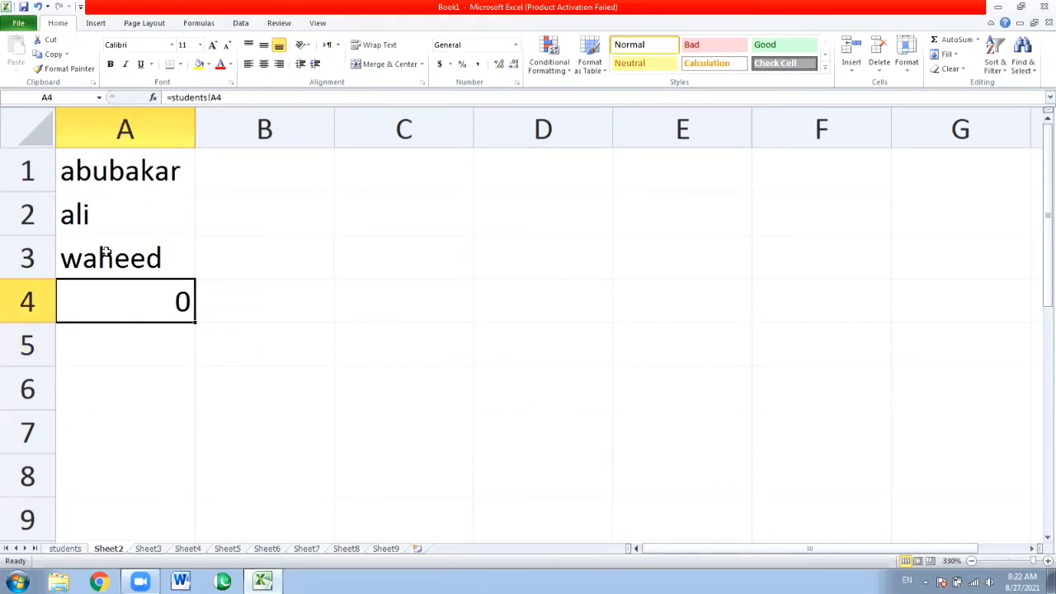
Replace the name in cell A1 of the students sheet with another person's name and check the linked cell A1 on Sheet2
left_click(66, 549)
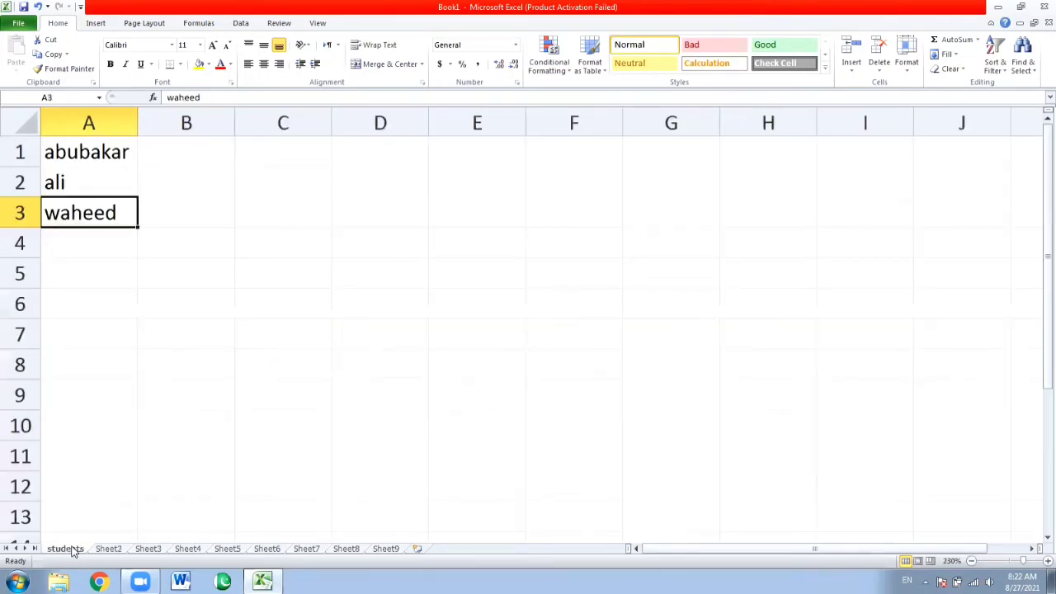
left_click(83, 152)
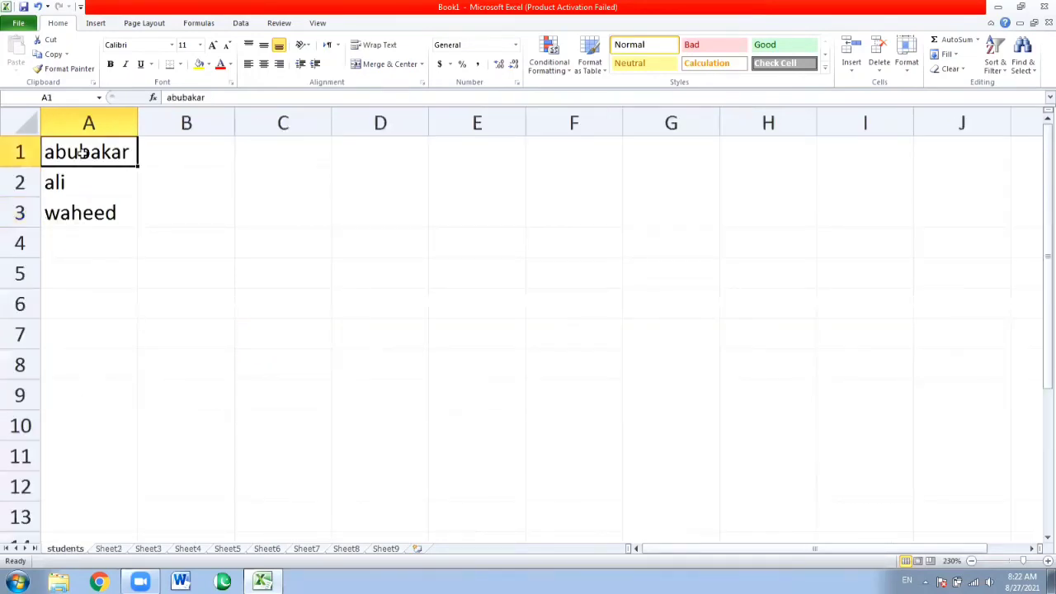
type("ali")
key("Return")
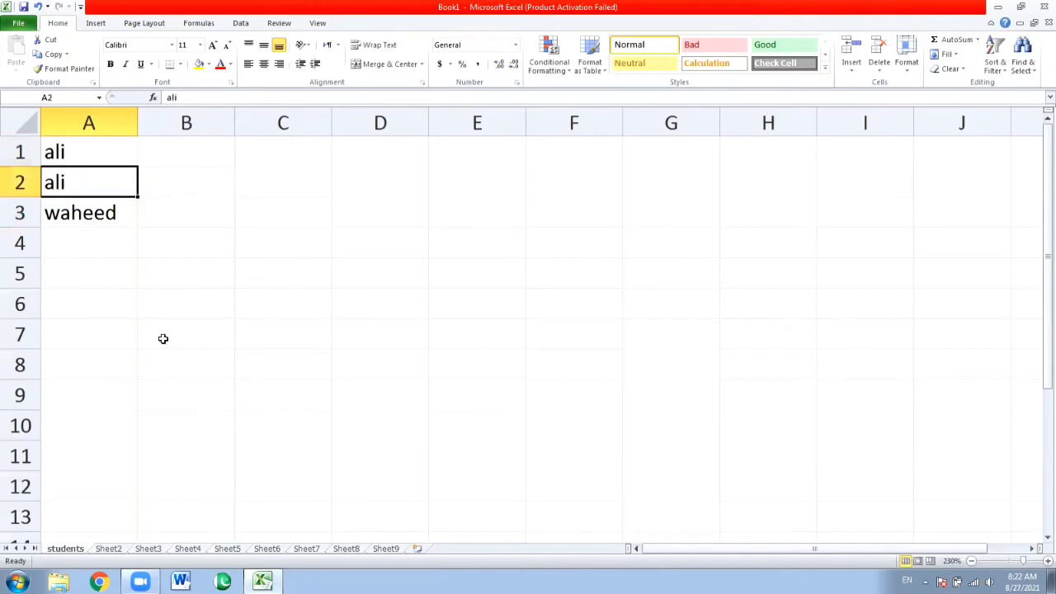
left_click(107, 549)
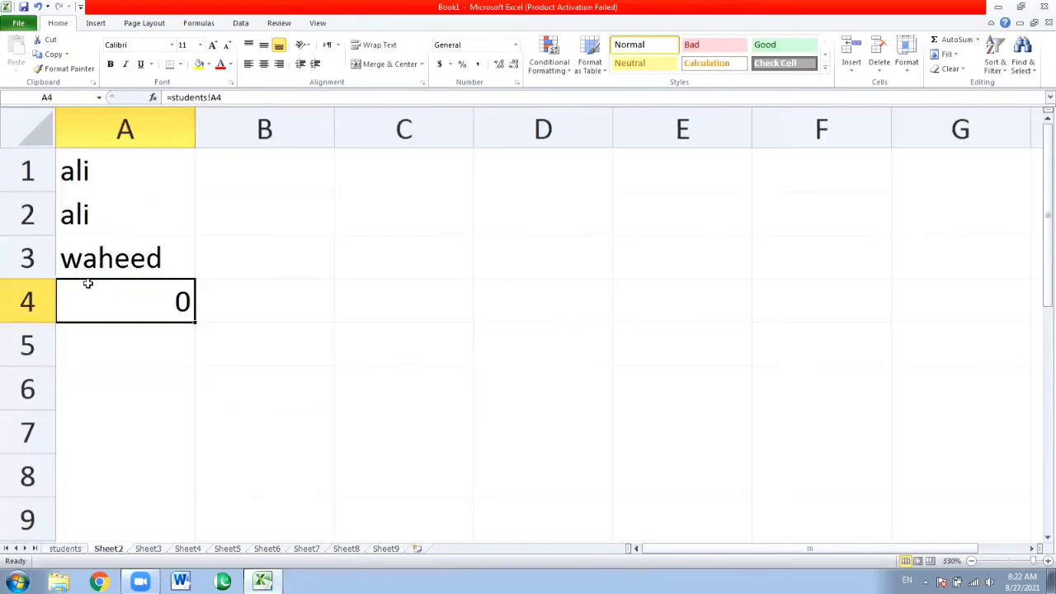
left_click(90, 188)
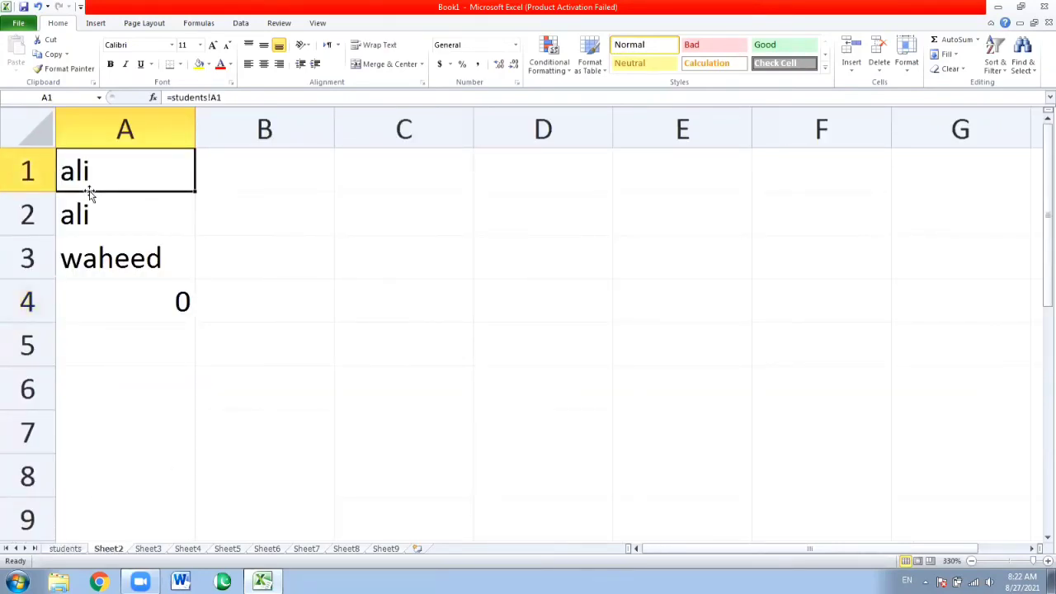
Try clearing the whole name list in A1:A3 of the students sheet, and undo the deletion
left_click(66, 549)
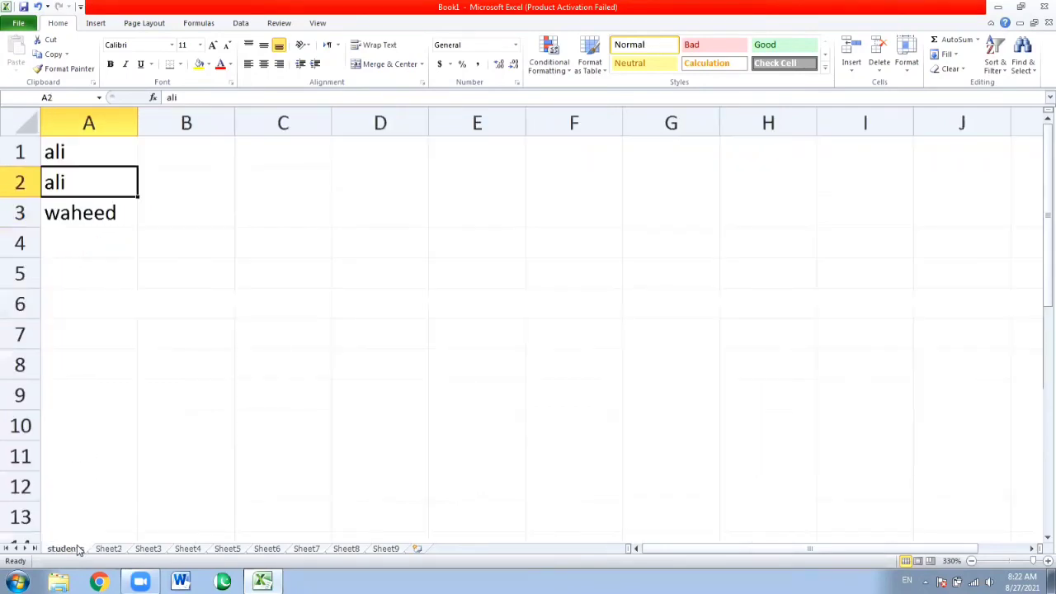
key("ctrl+a")
key("Delete")
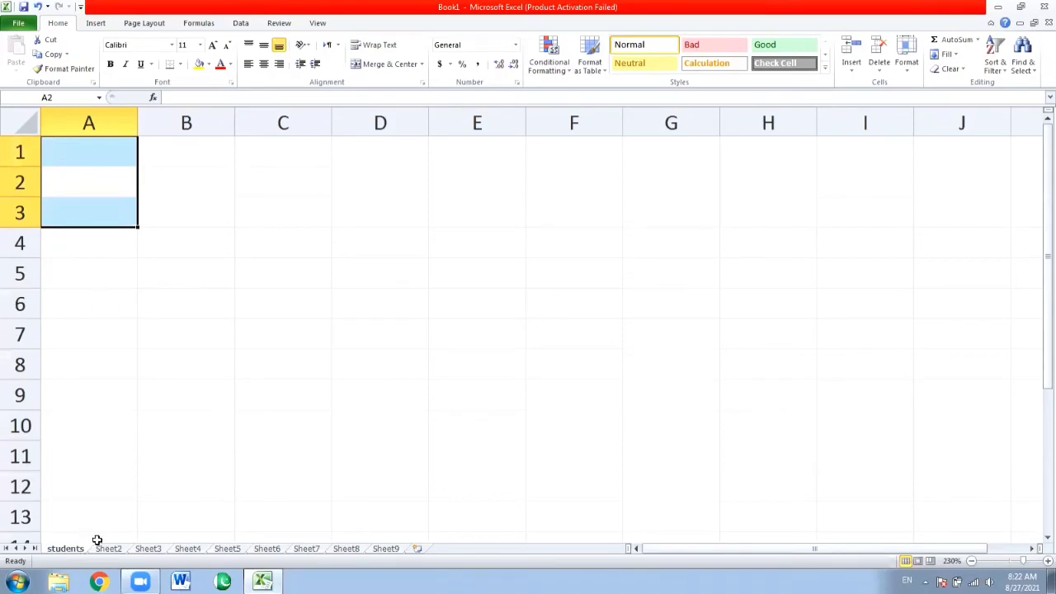
left_click(74, 165)
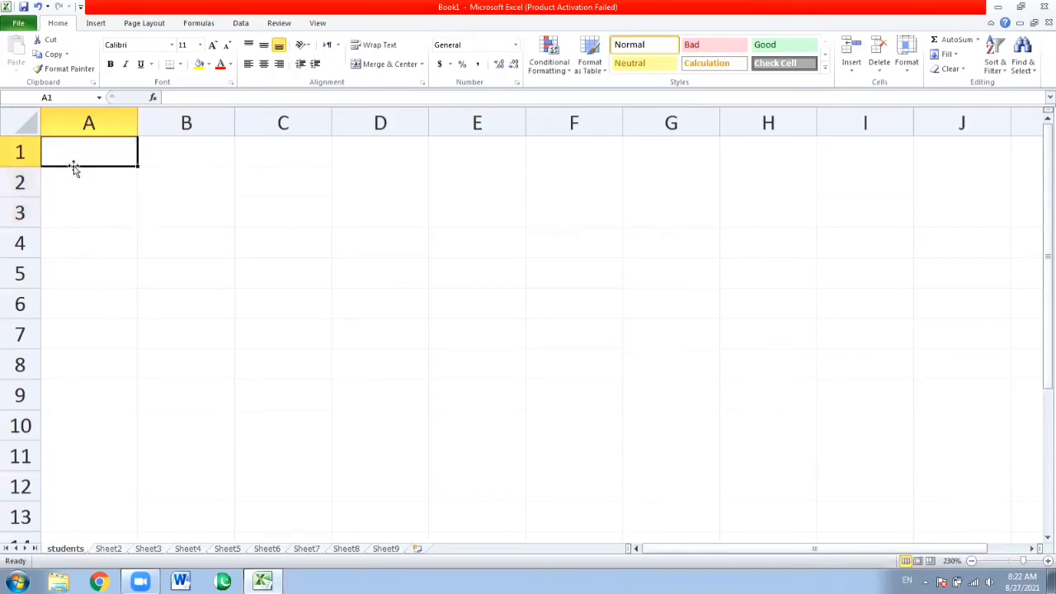
key("ctrl+z")
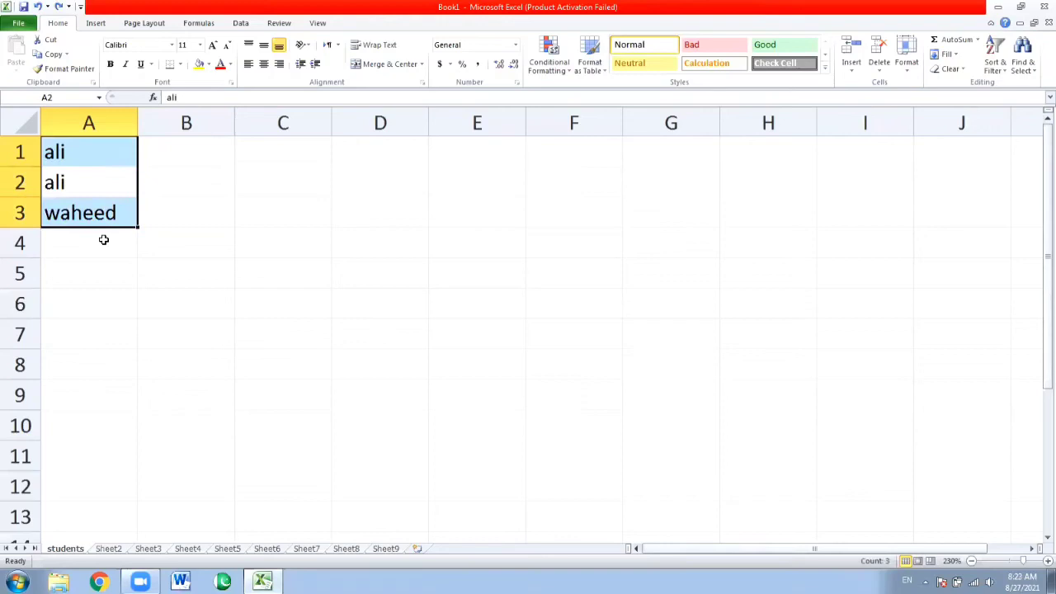
Clear the link formula from cell A1 of Sheet2
left_click(116, 549)
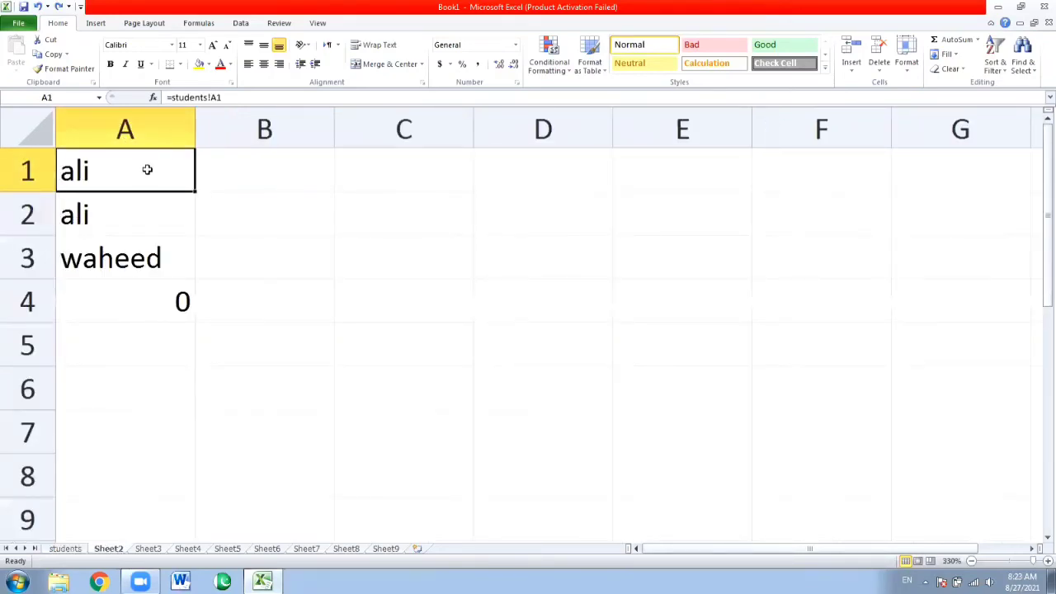
key("BackSpace")
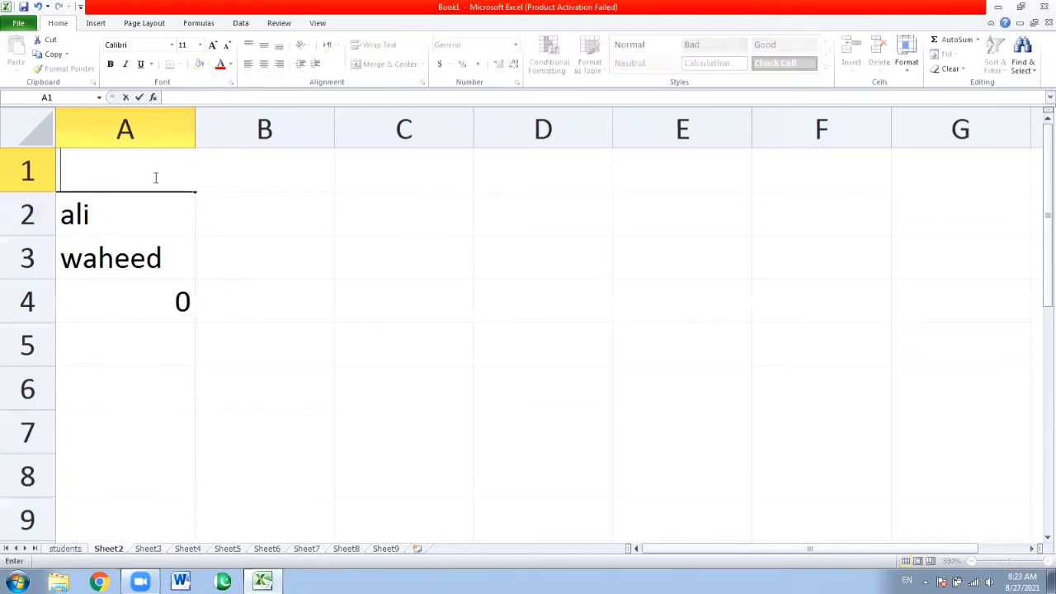
key("Return")
key("Return")
key("Return")
key("Return")
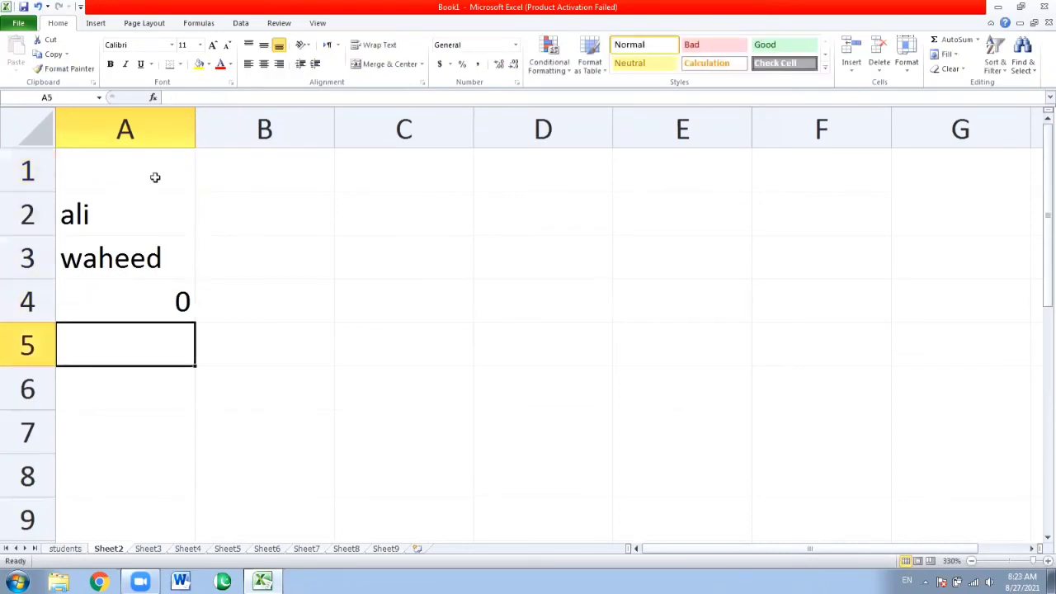
Clear the remaining link formulas from cells A2, A3 and A4 of Sheet2
key("Up")
key("Up")
key("Up")
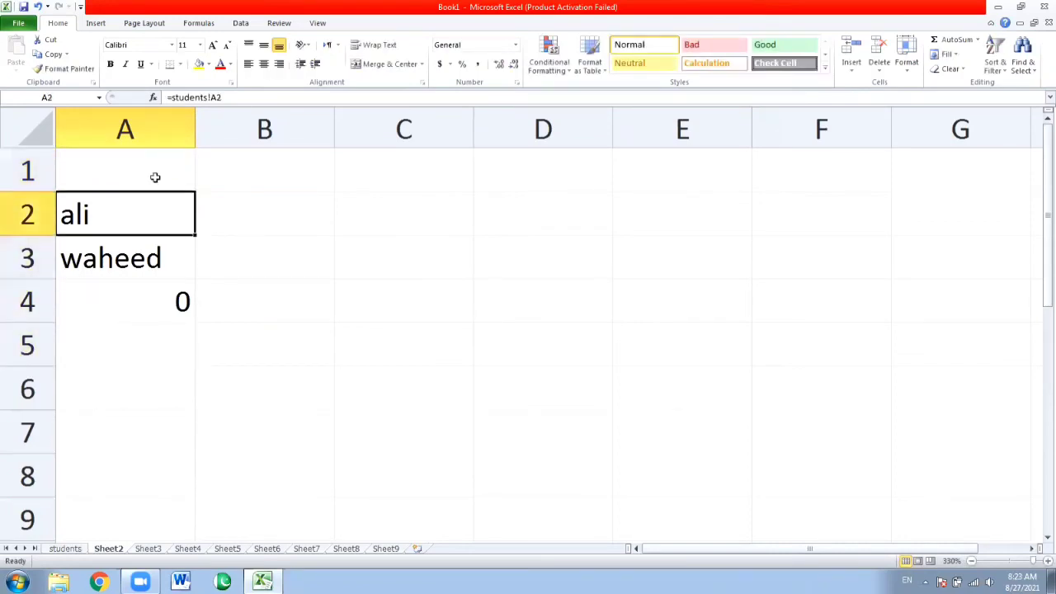
key("BackSpace")
key("Return")
key("BackSpace")
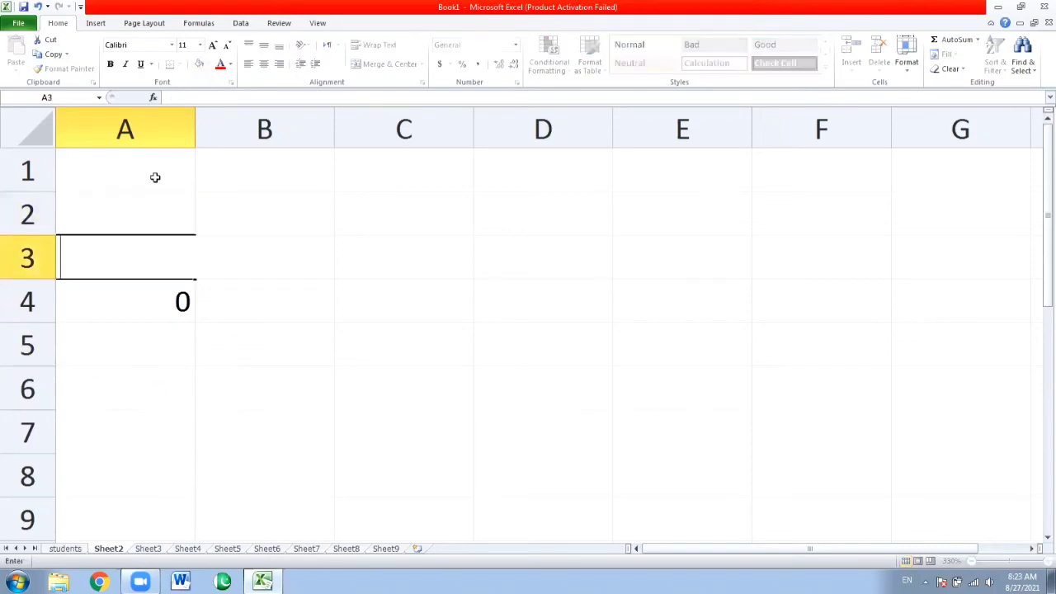
key("Return")
key("BackSpace")
key("Up")
Enter the formula =students!a1 in cell A1 of Sheet2 to link it to the students sheet
key("Up")
key("Up")
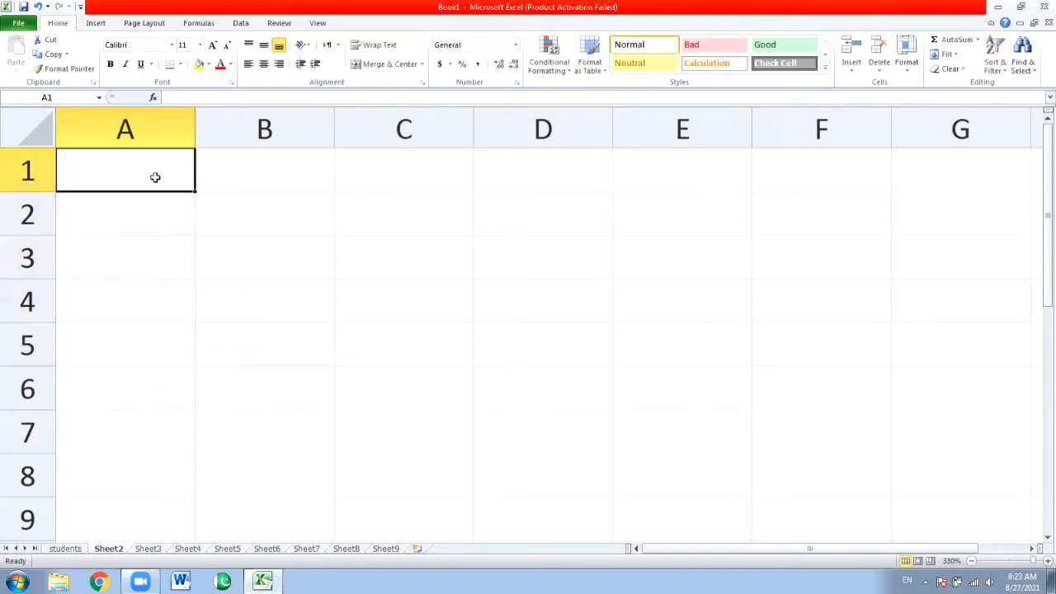
type("=")
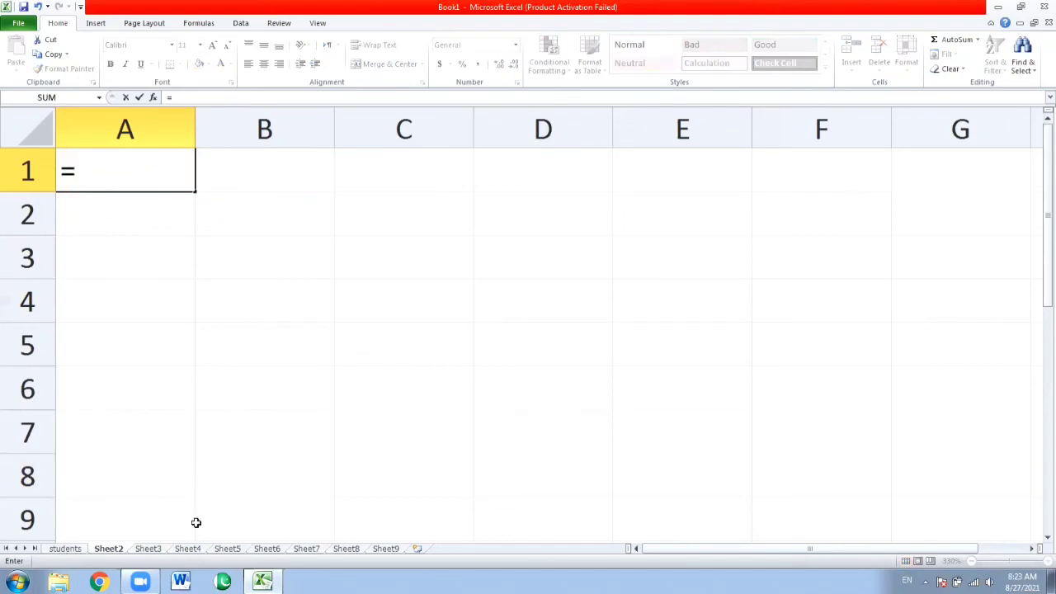
type("stude")
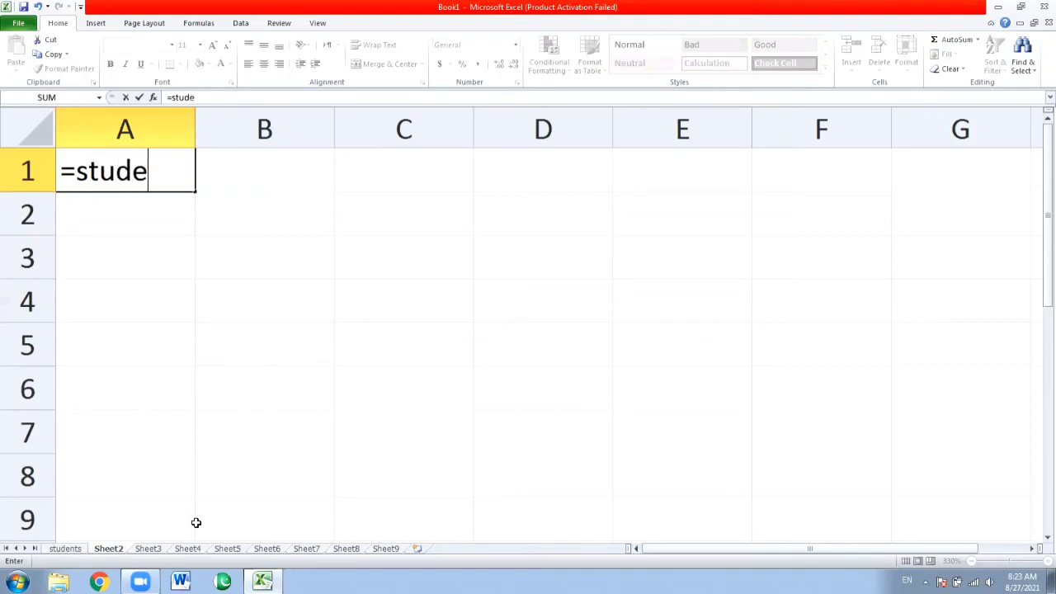
type("nts")
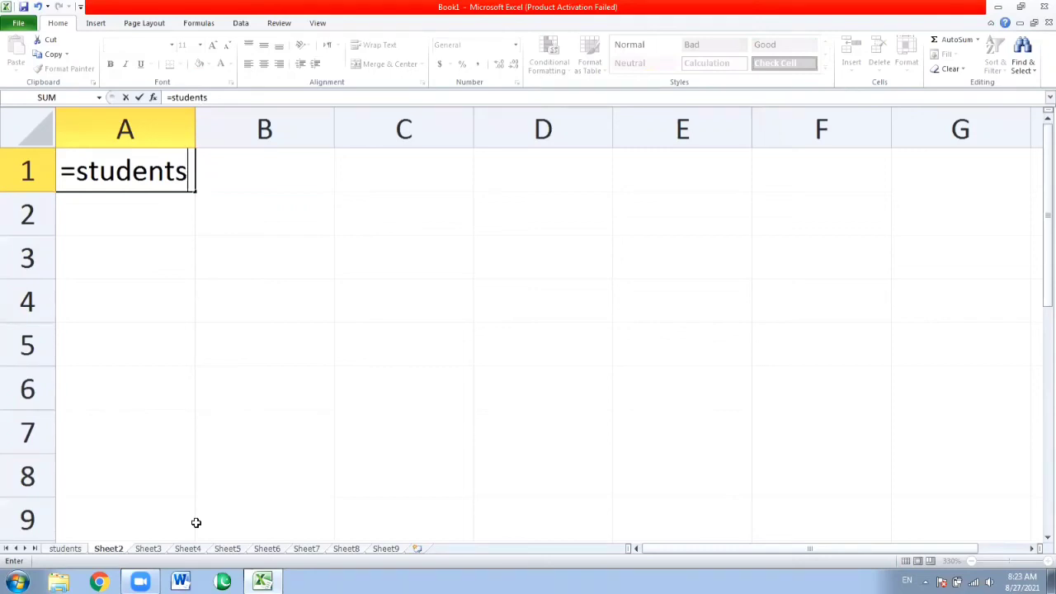
type("!!")
key("BackSpace")
type("a1")
key("Return")
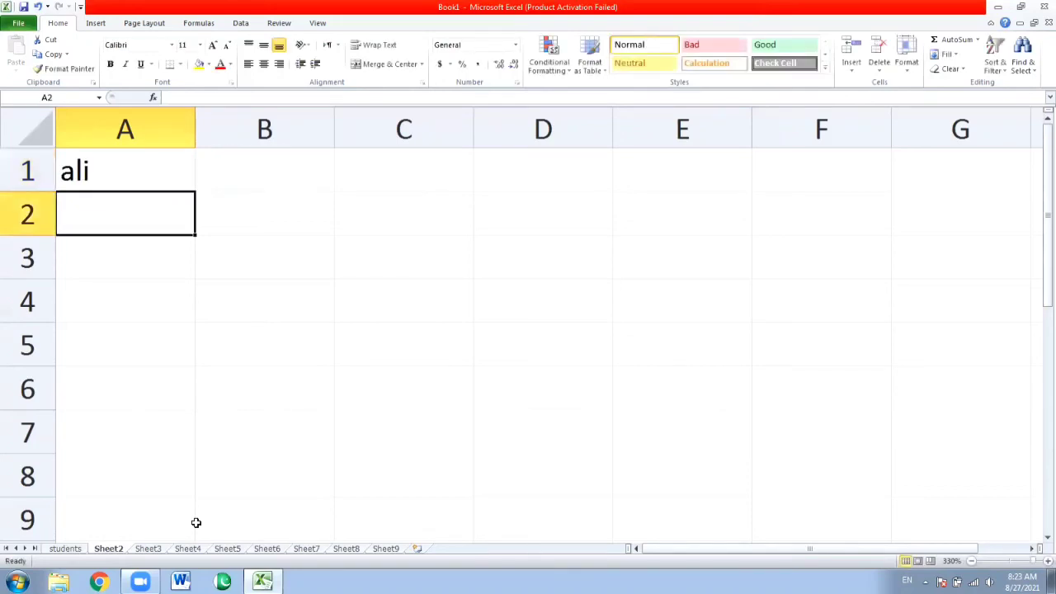
Replace the link formula in cell A1 of Sheet2 with =students!d5
key("Up")
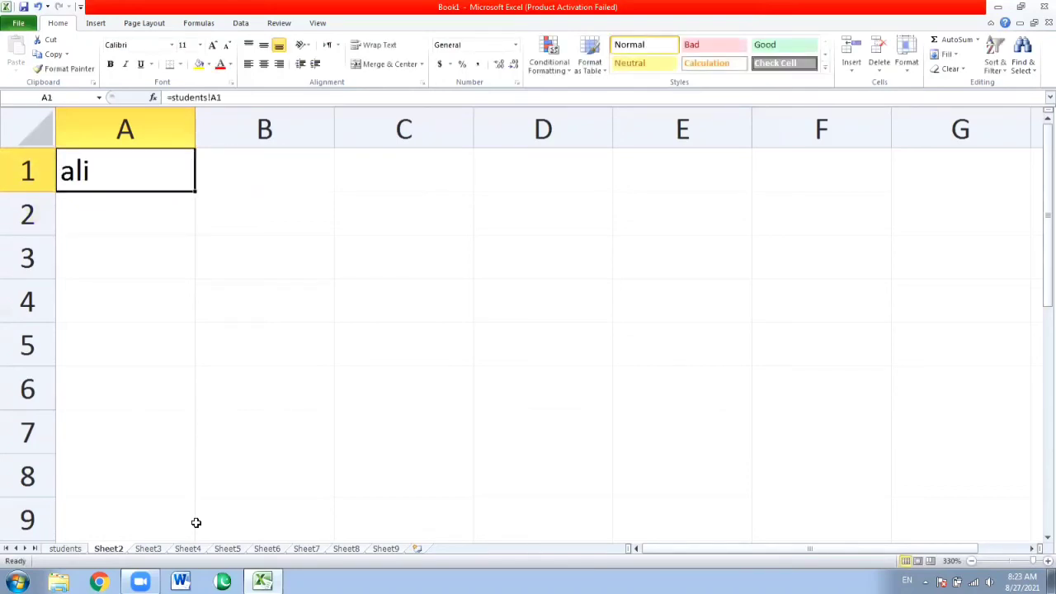
key("BackSpace")
type("=")
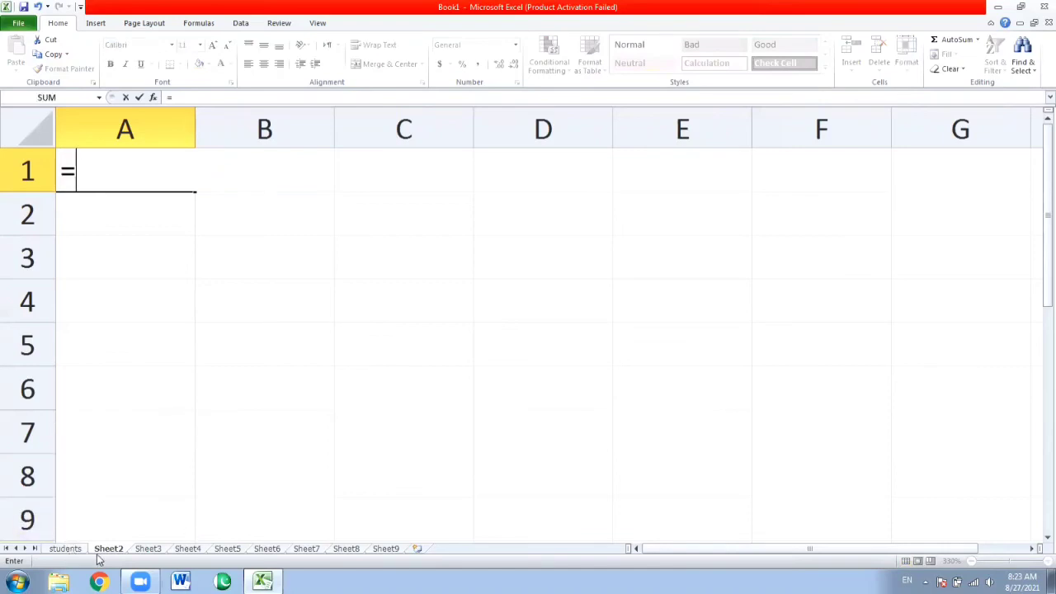
type("stu")
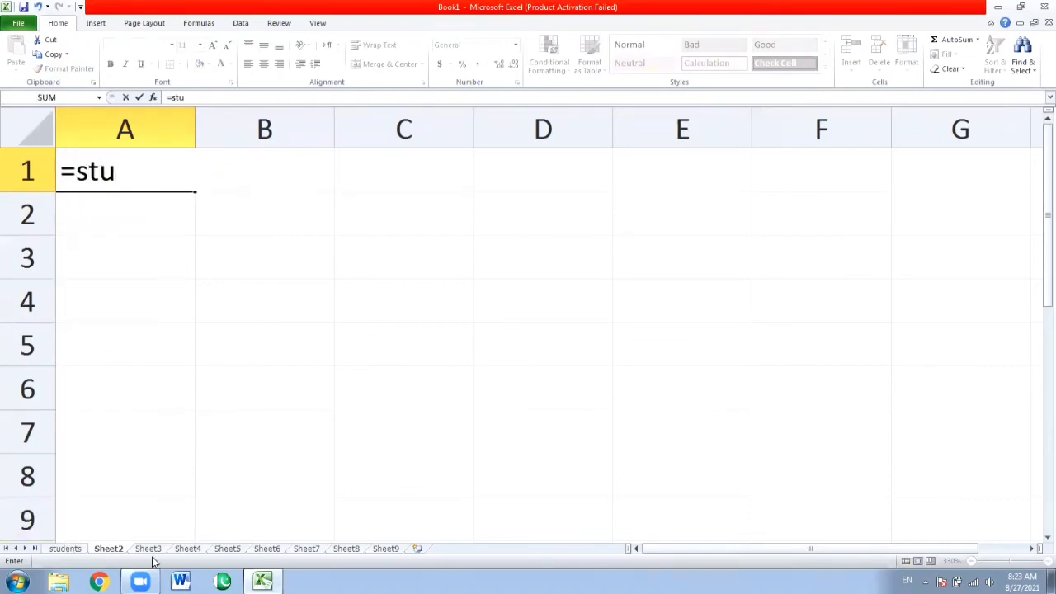
type("dents")
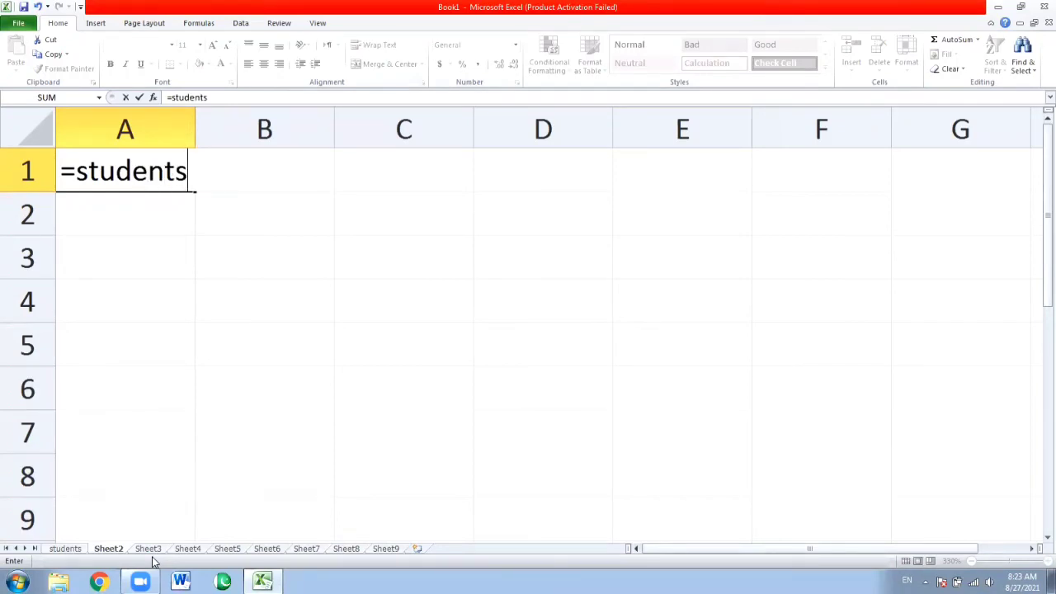
type("!")
type("d5")
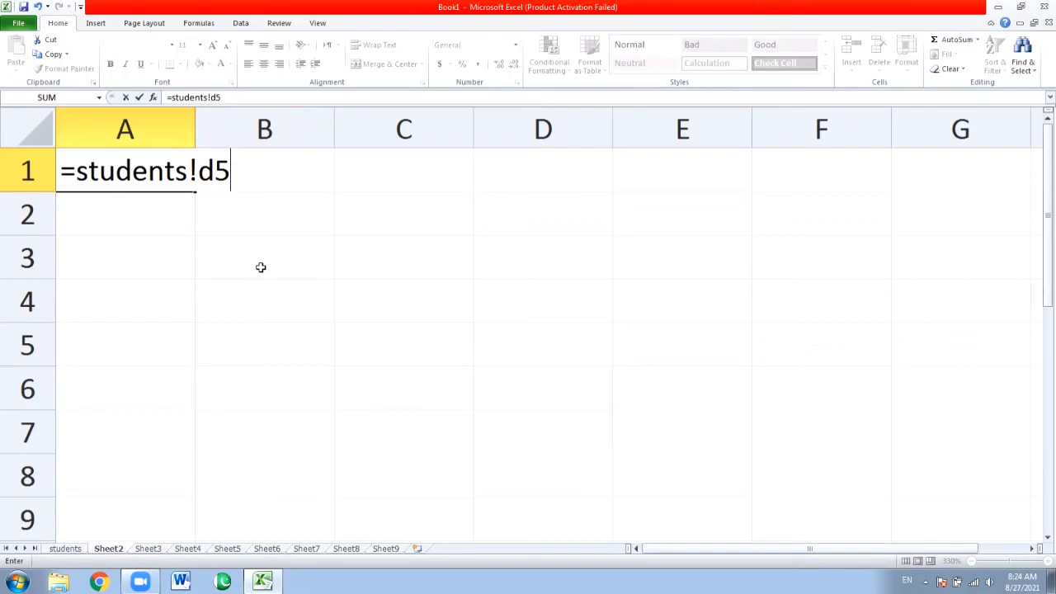
key("Return")
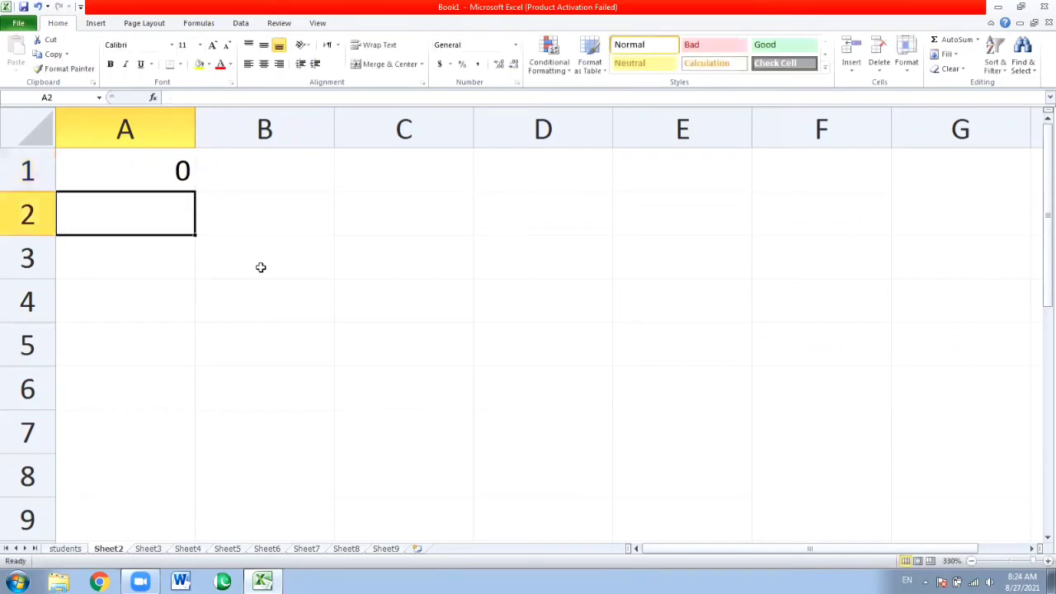
left_click(164, 171)
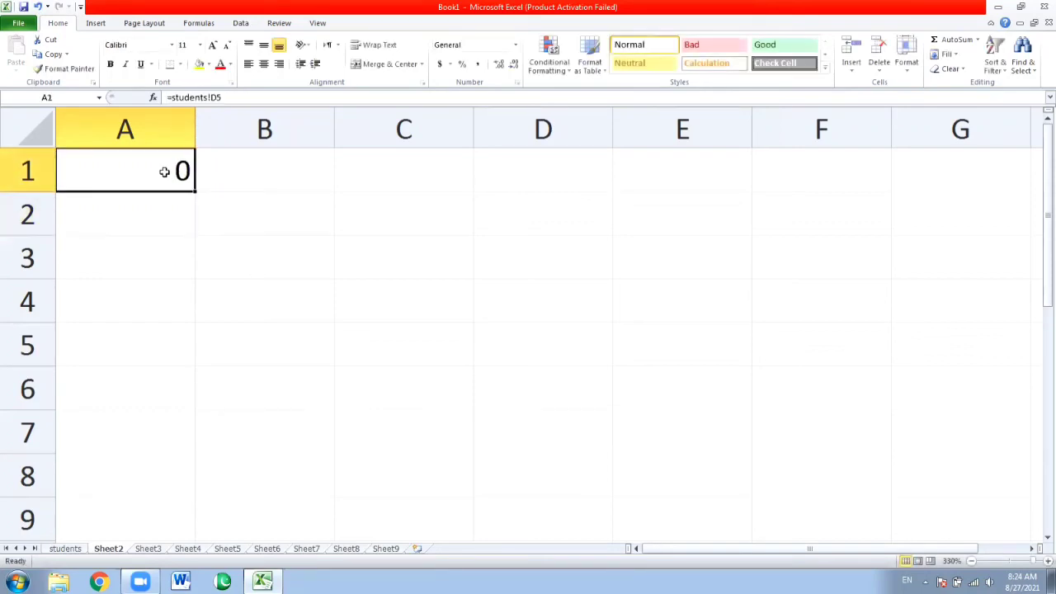
Enter a person's name in cell D5 of the students sheet and check the linked cell A1 on Sheet2
left_click(80, 548)
left_click(365, 279)
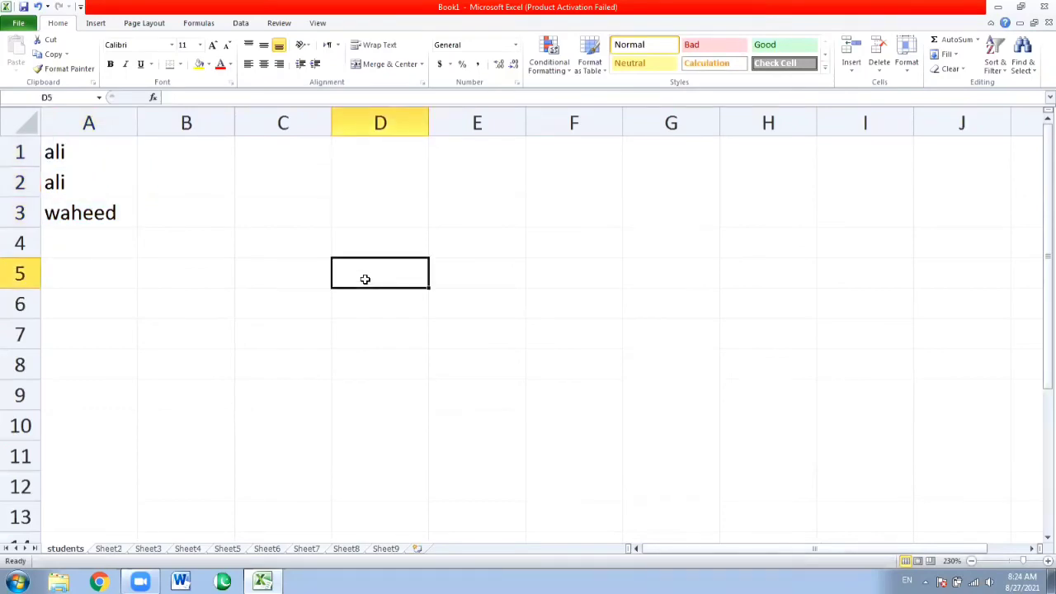
type("zahre")
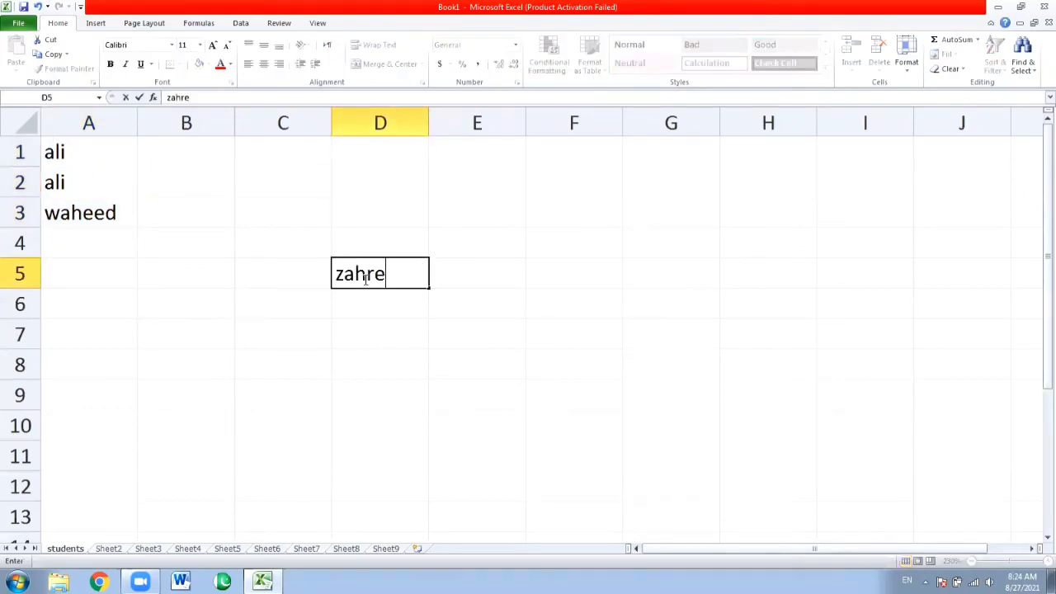
key("BackSpace")
key("BackSpace")
type("eer")
key("Return")
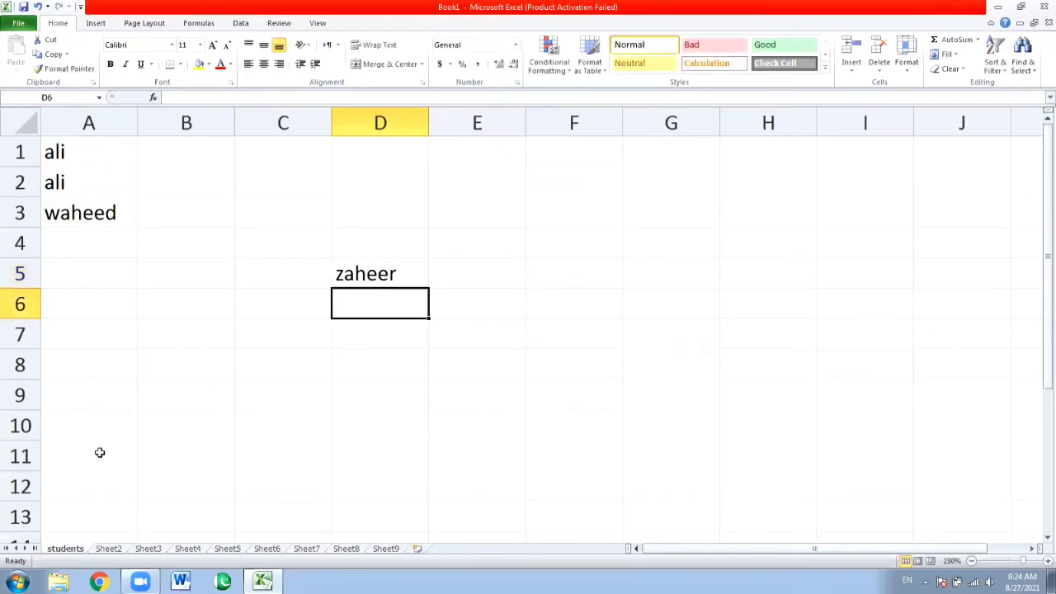
left_click(122, 550)
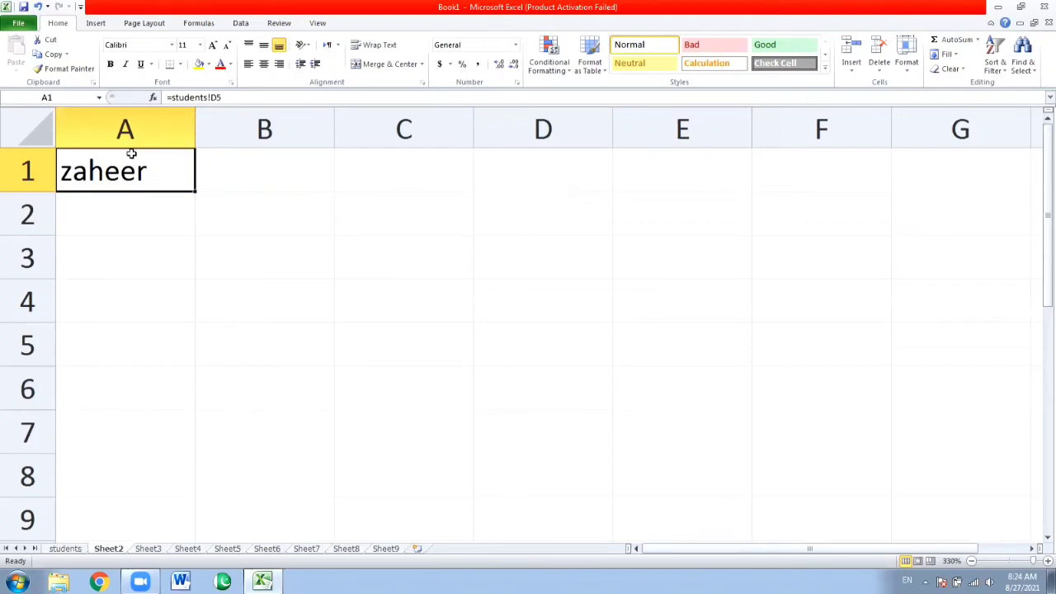
Link cell A2 of Sheet2 by formula to cell A3 of the students sheet, and return to the students sheet
key("Return")
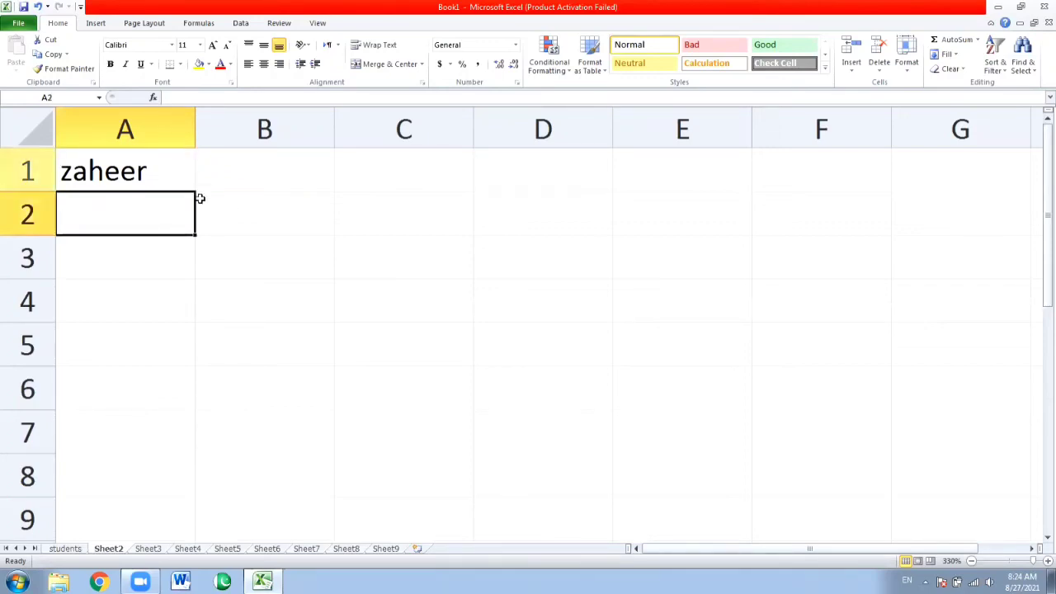
type("=")
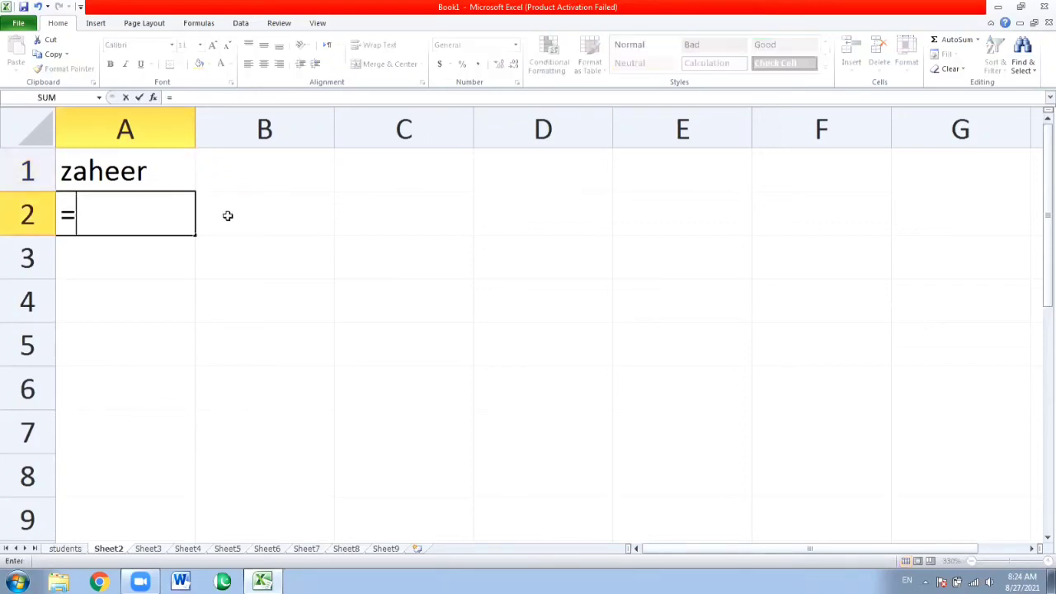
left_click(63, 547)
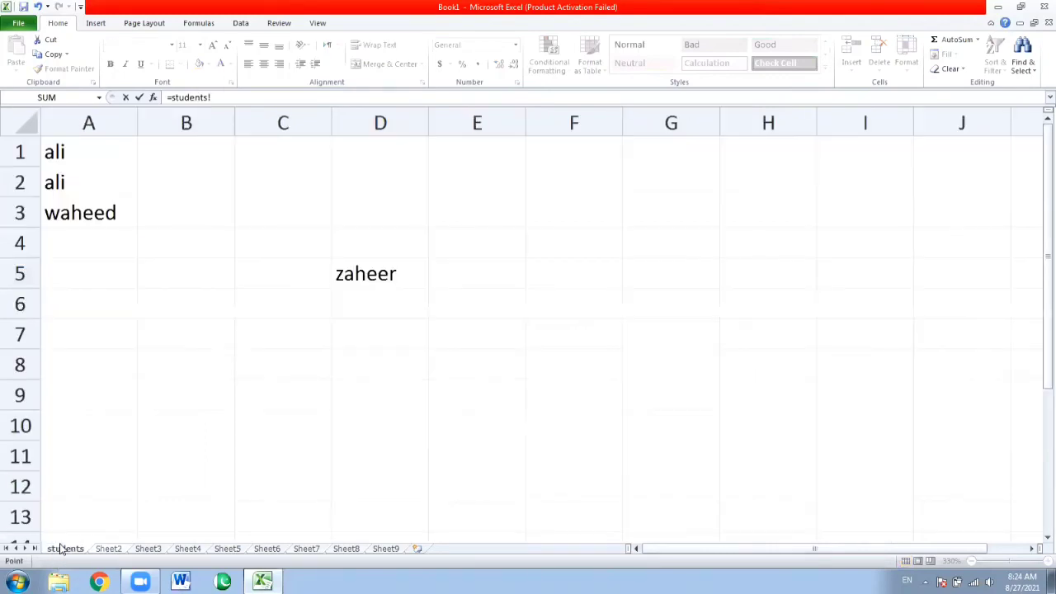
left_click(81, 212)
key("Return")
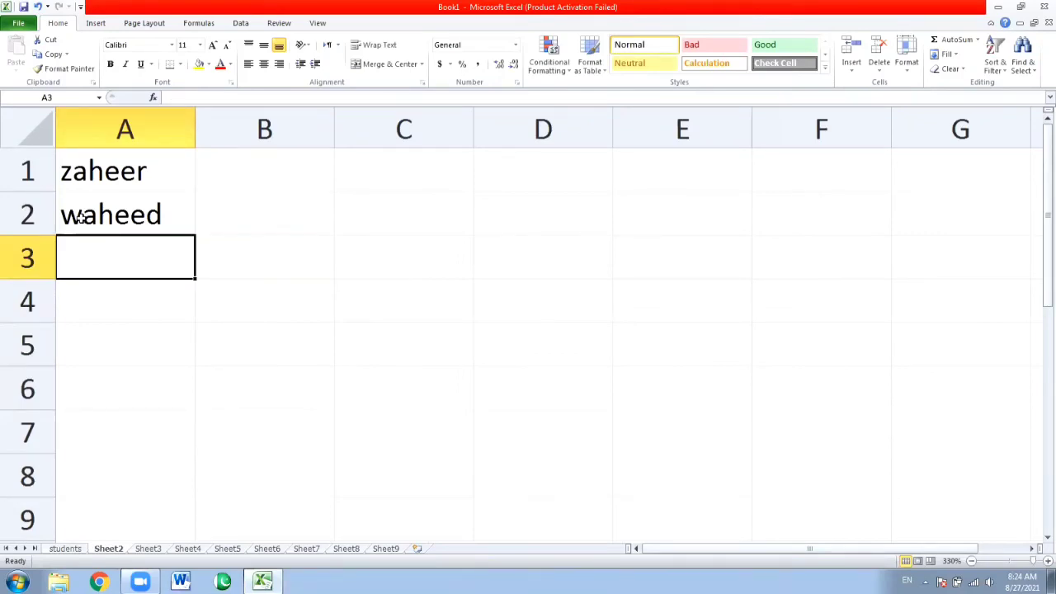
left_click(72, 550)
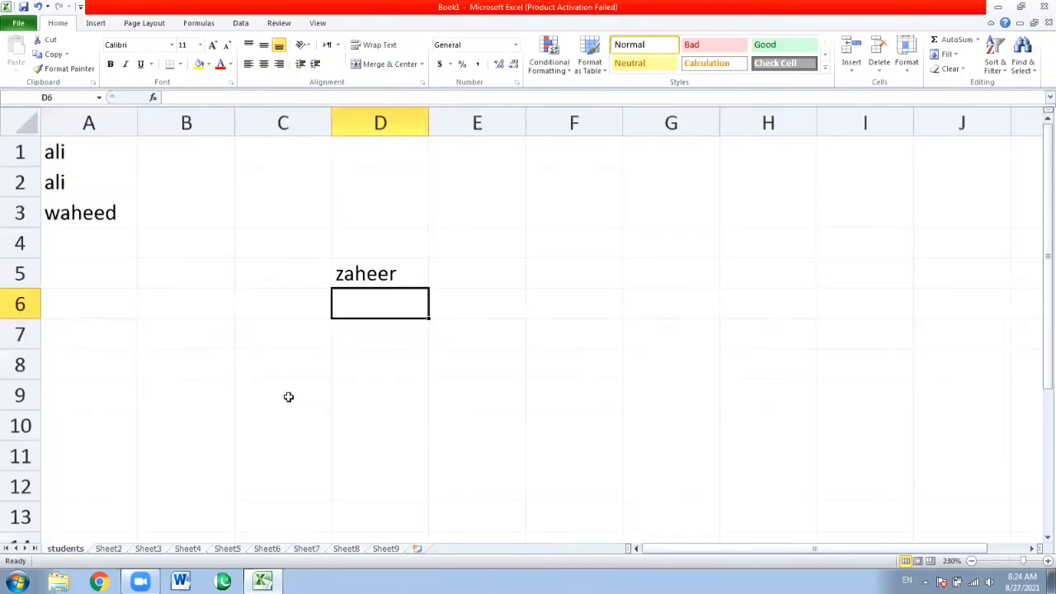